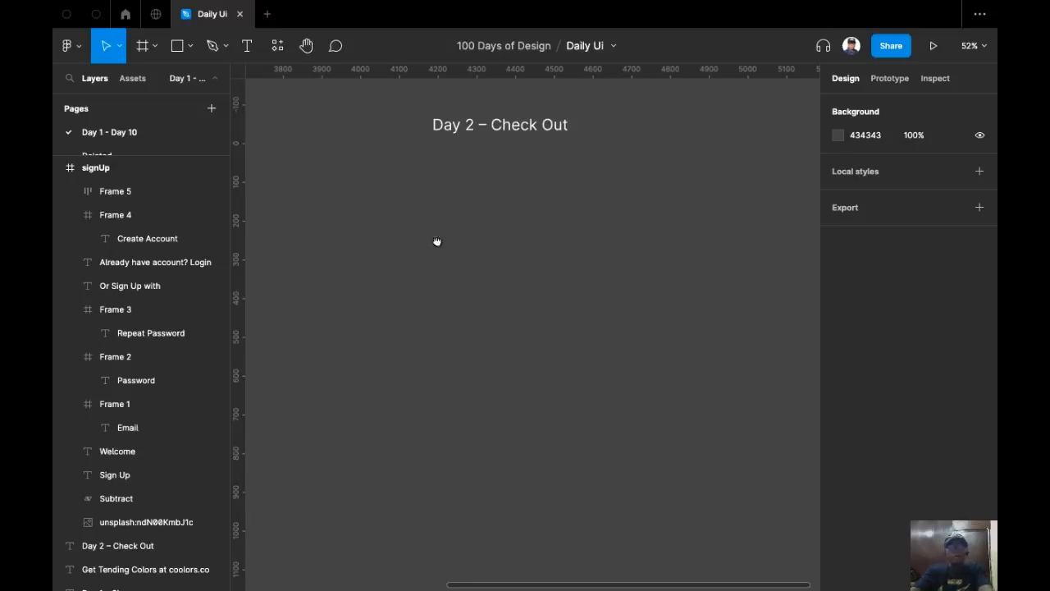
Create a 1440×1024 Desktop frame from the Desktop presets.
drag(437, 241, 792, 246)
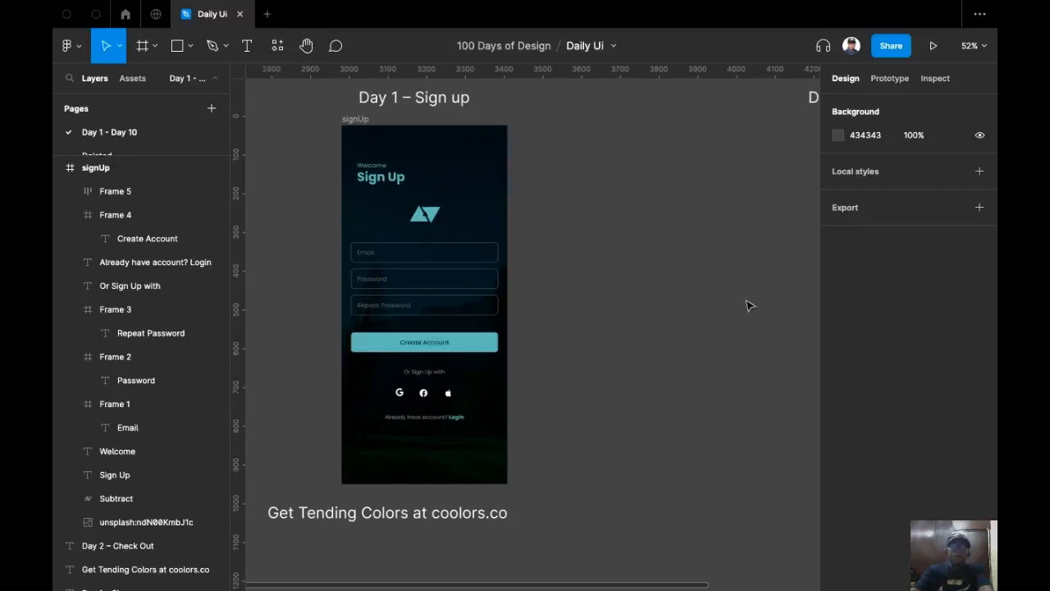
scroll(604, 312, right, 5)
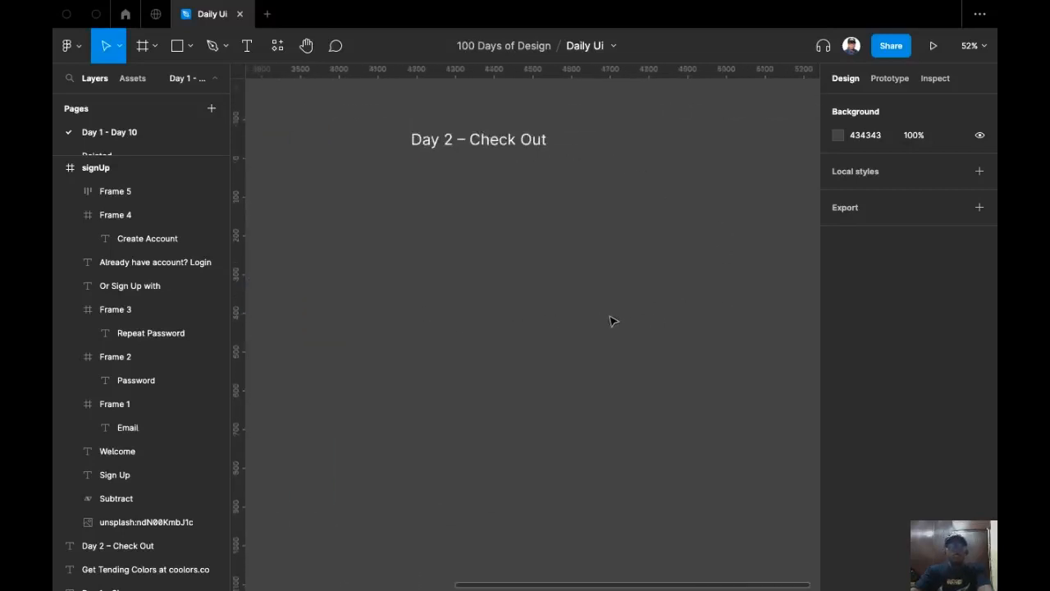
scroll(612, 270, down, 2)
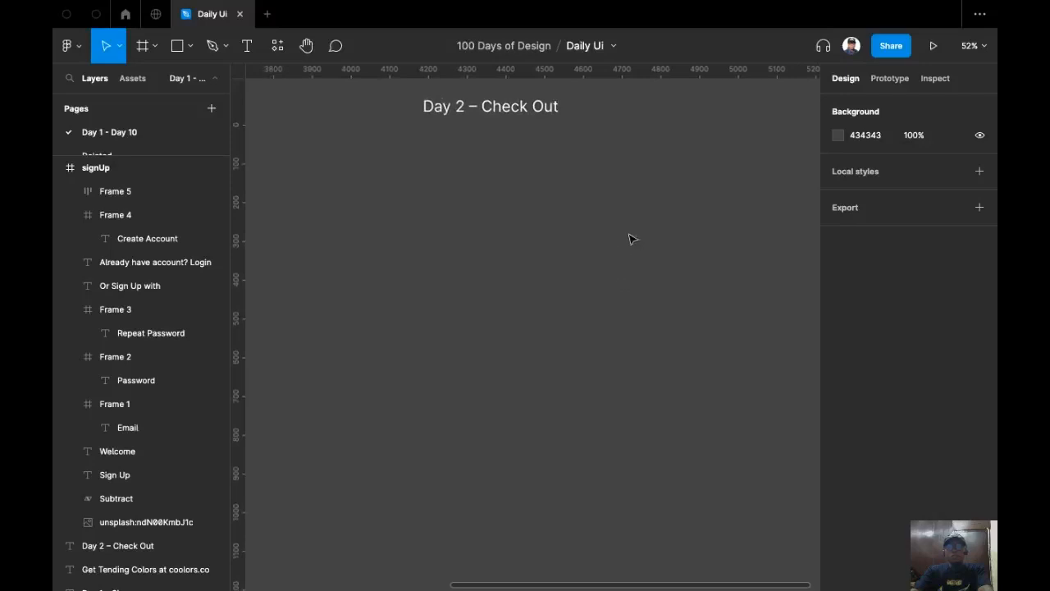
scroll(632, 239, up, 2)
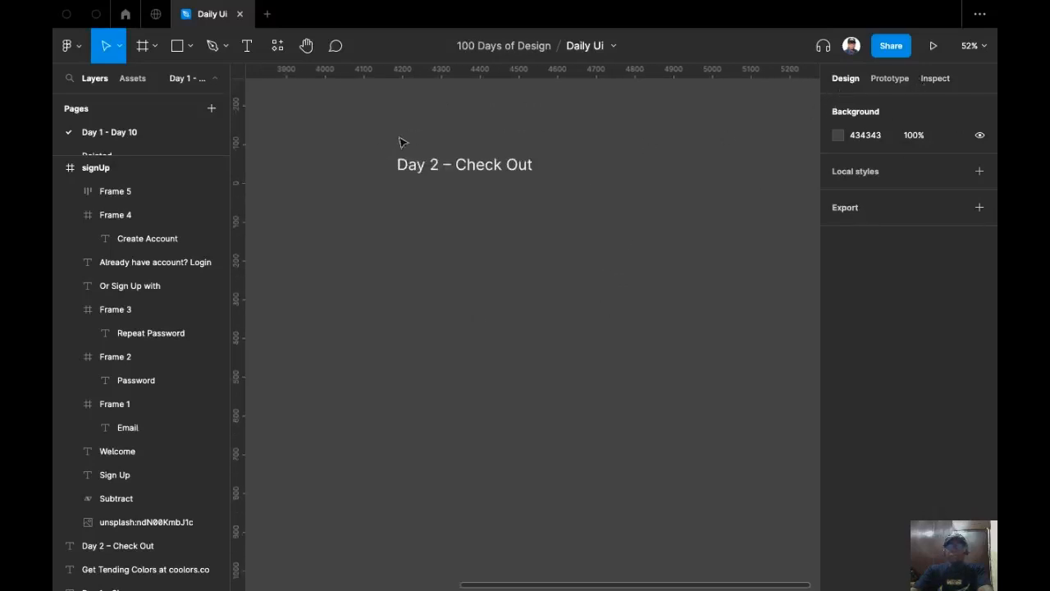
click(142, 46)
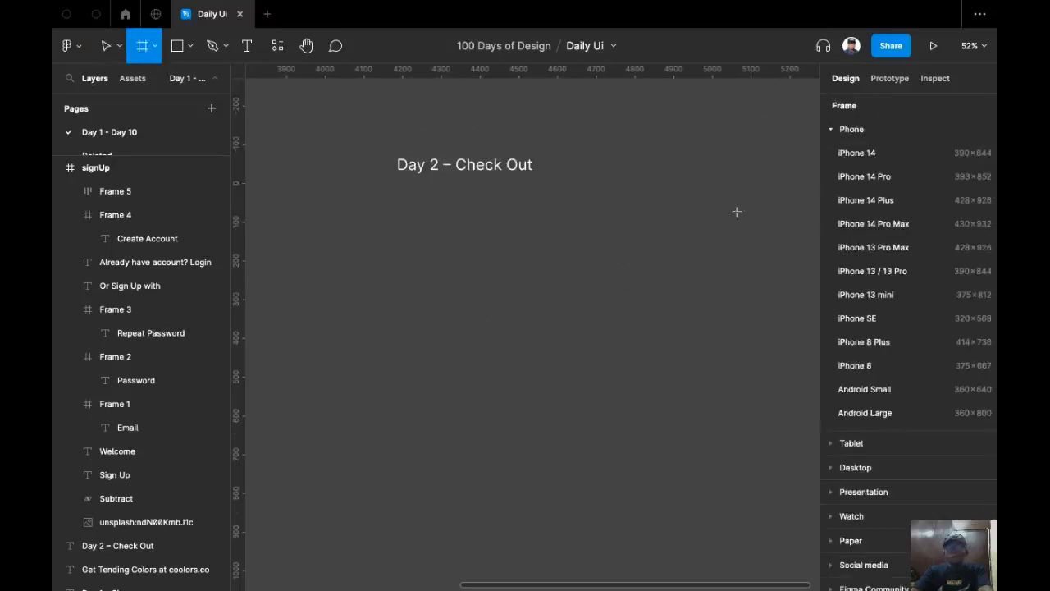
scroll(900, 393, down, 2)
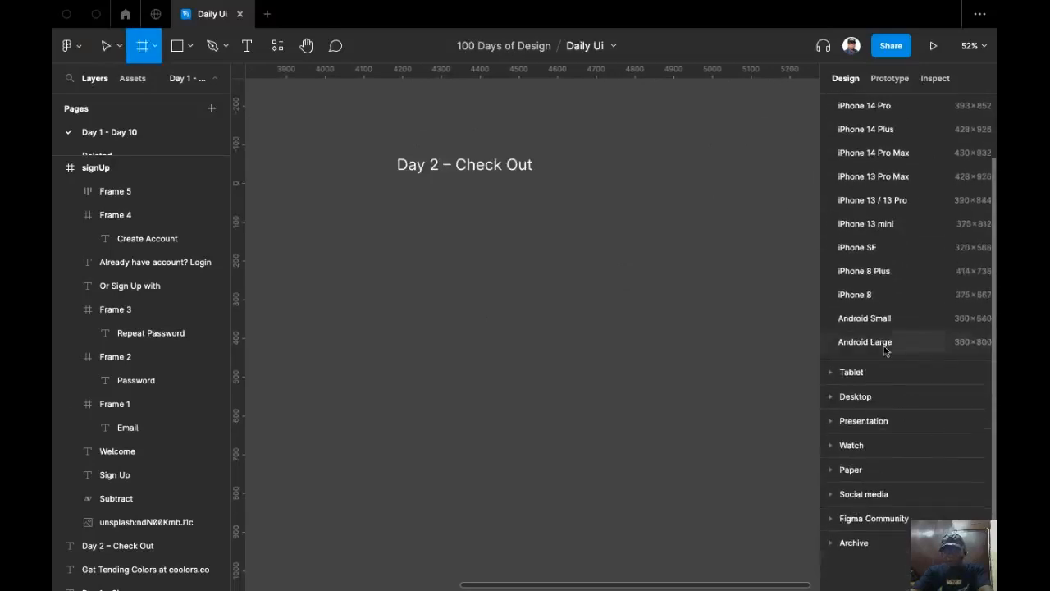
click(833, 398)
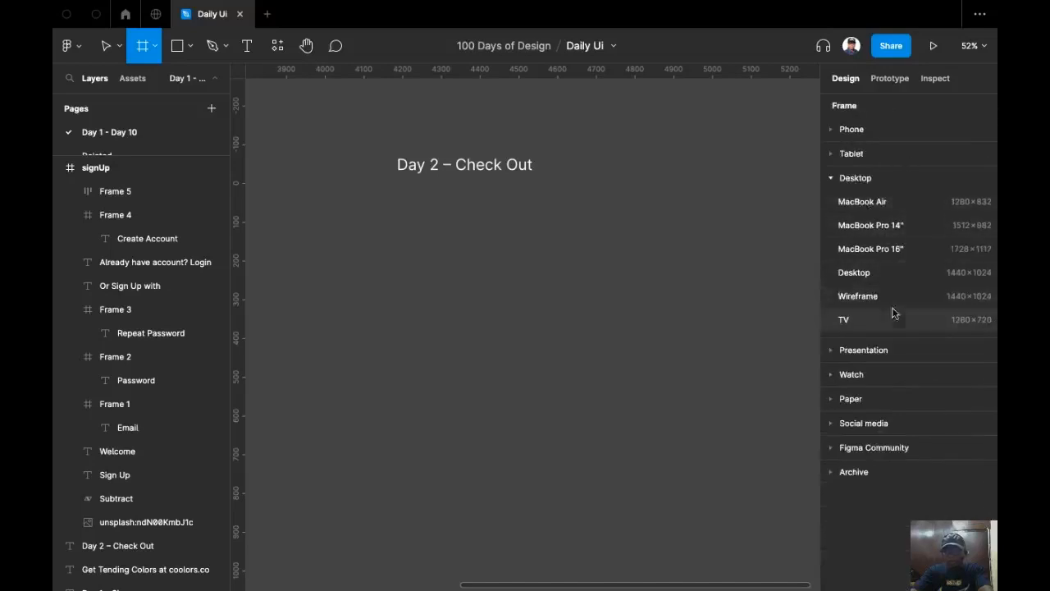
click(889, 275)
Position the Desktop - 1 frame just beneath the Day 2 – Check Out heading.
drag(675, 230, 532, 357)
drag(460, 390, 563, 375)
drag(553, 461, 503, 399)
drag(528, 140, 617, 368)
drag(618, 367, 296, 335)
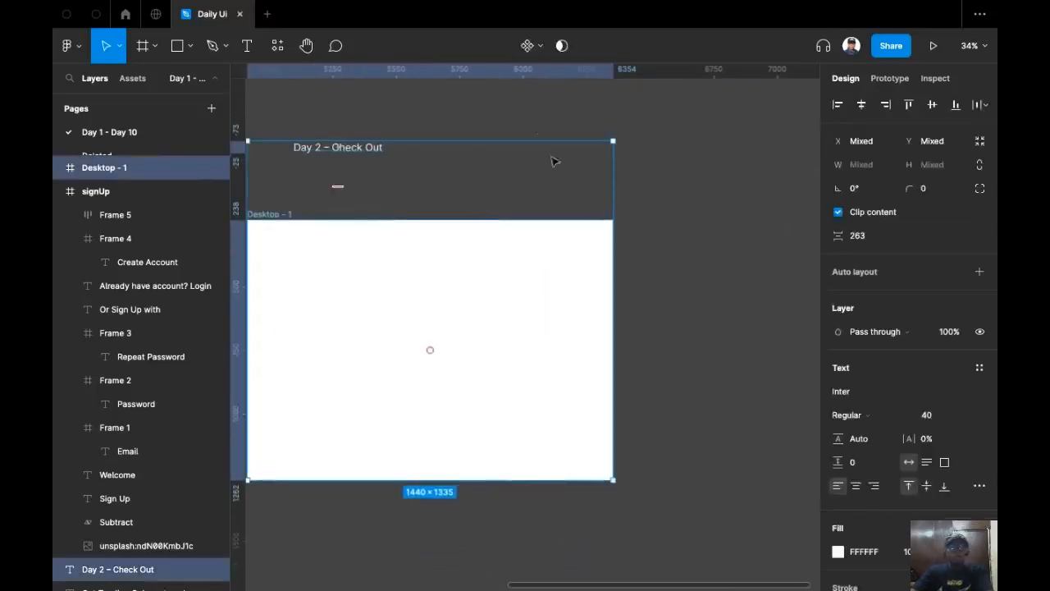
drag(520, 112, 607, 134)
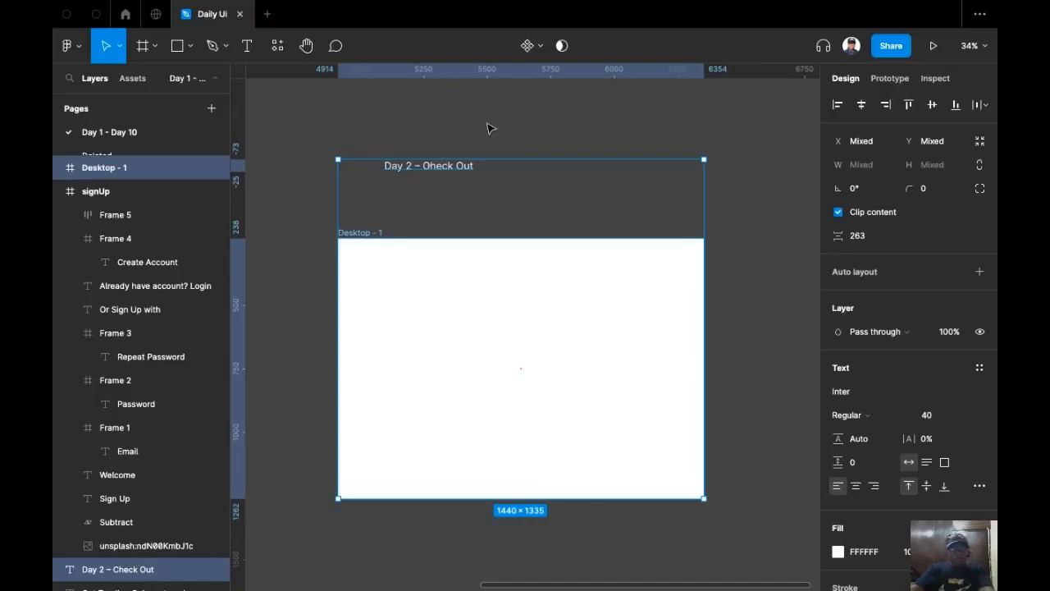
click(515, 126)
Shorten the Desktop - 1 frame to 1440×847 and align the title with its left edge.
drag(508, 142, 536, 146)
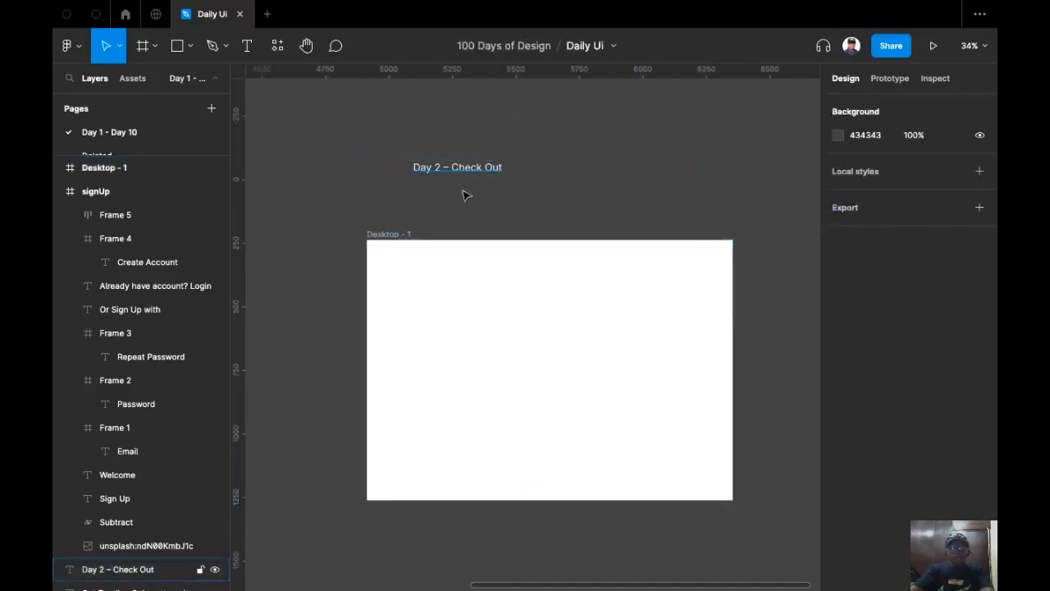
scroll(467, 192, up, 3)
drag(485, 218, 369, 168)
scroll(438, 186, down, 3)
click(410, 223)
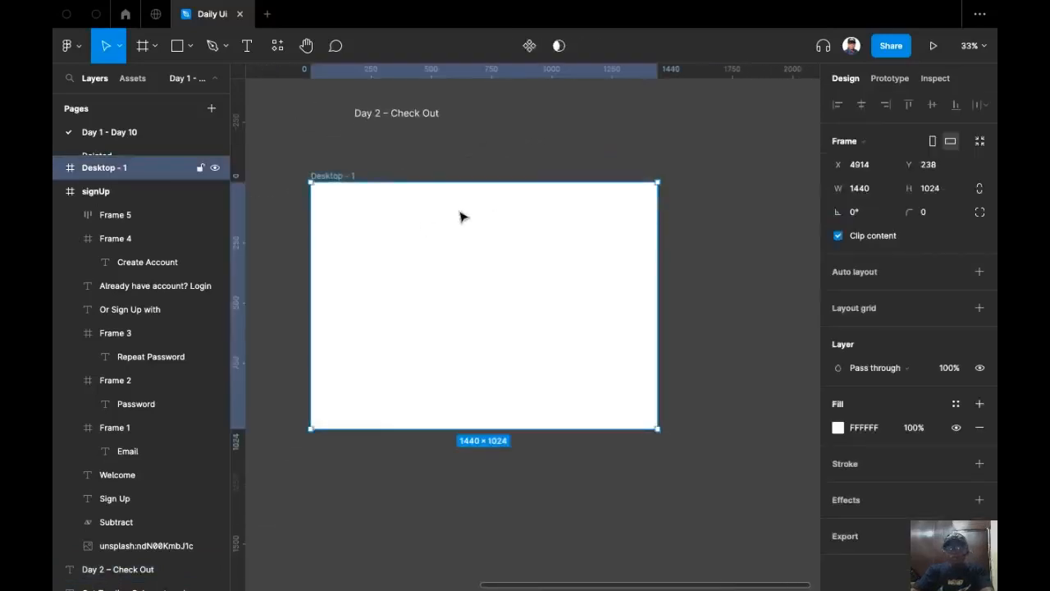
scroll(460, 213, up, 3)
scroll(459, 213, left, 1)
drag(546, 482, 548, 436)
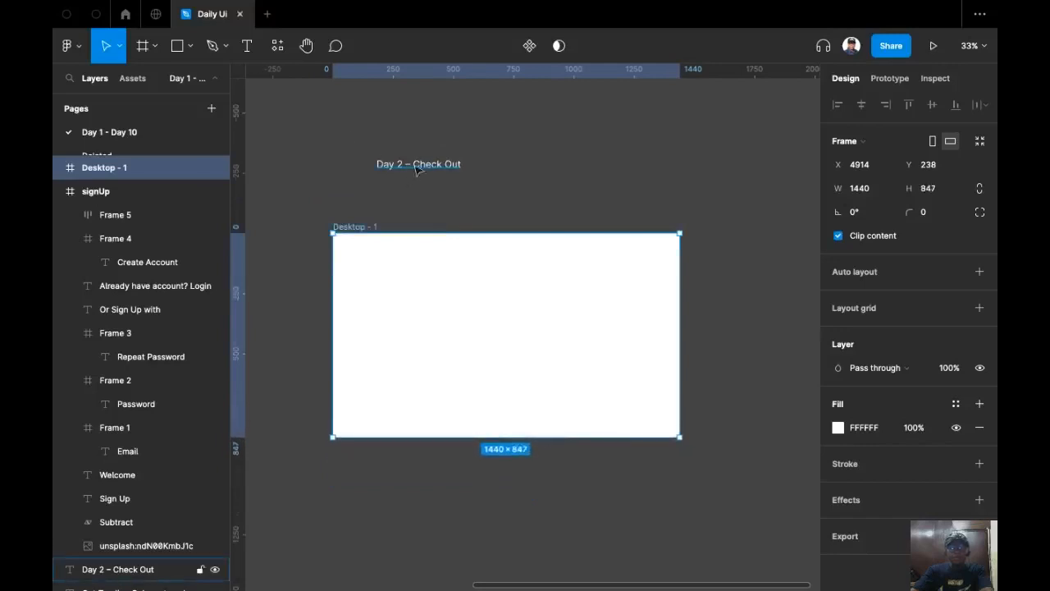
drag(408, 179, 382, 215)
Rename the frame to 'checkout'.
scroll(358, 218, up, 3)
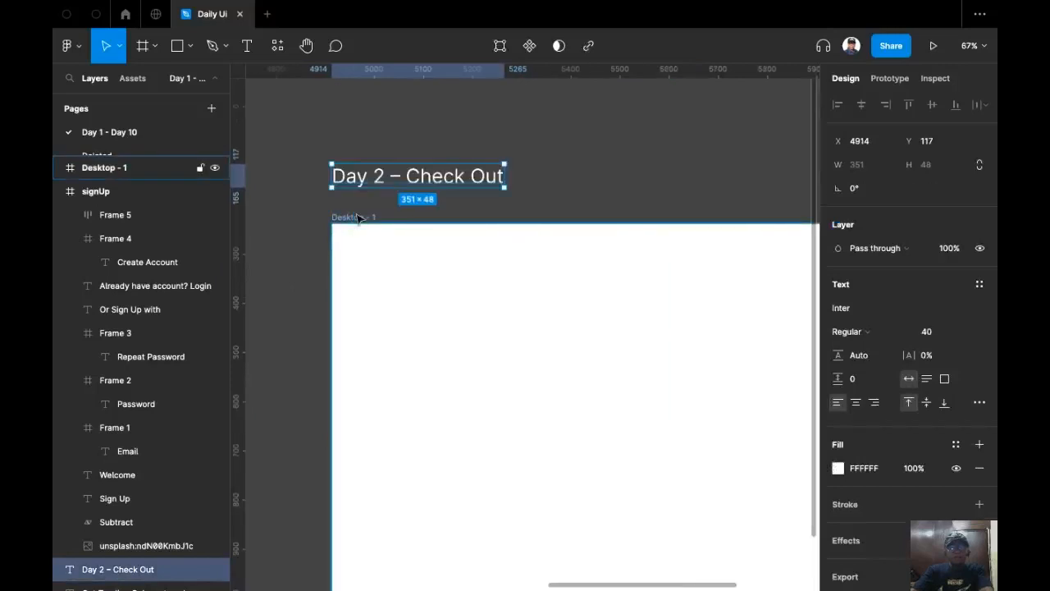
double_click(358, 217)
text(chec)
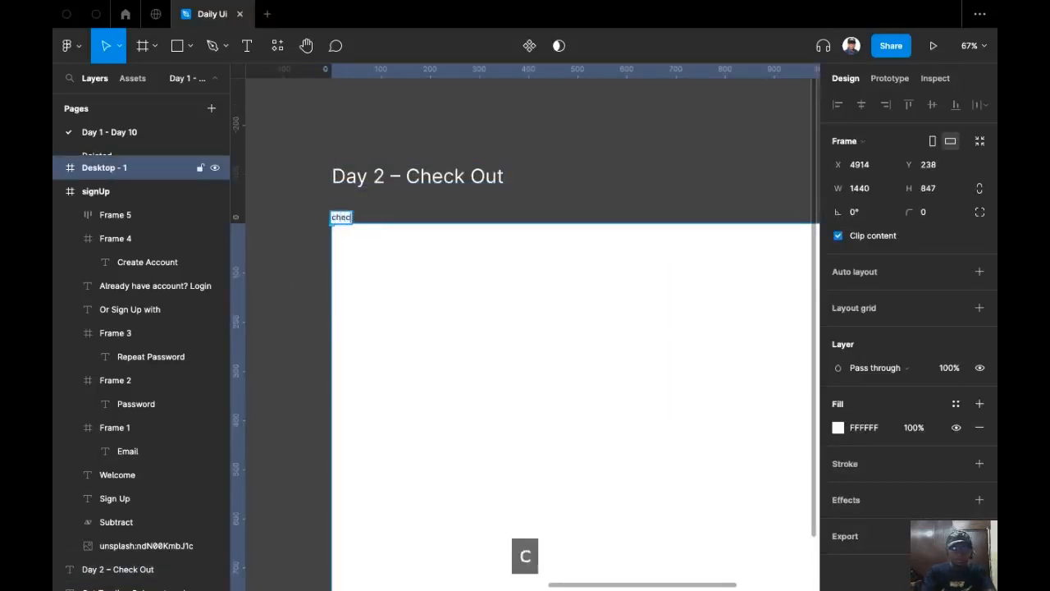
text(kout)
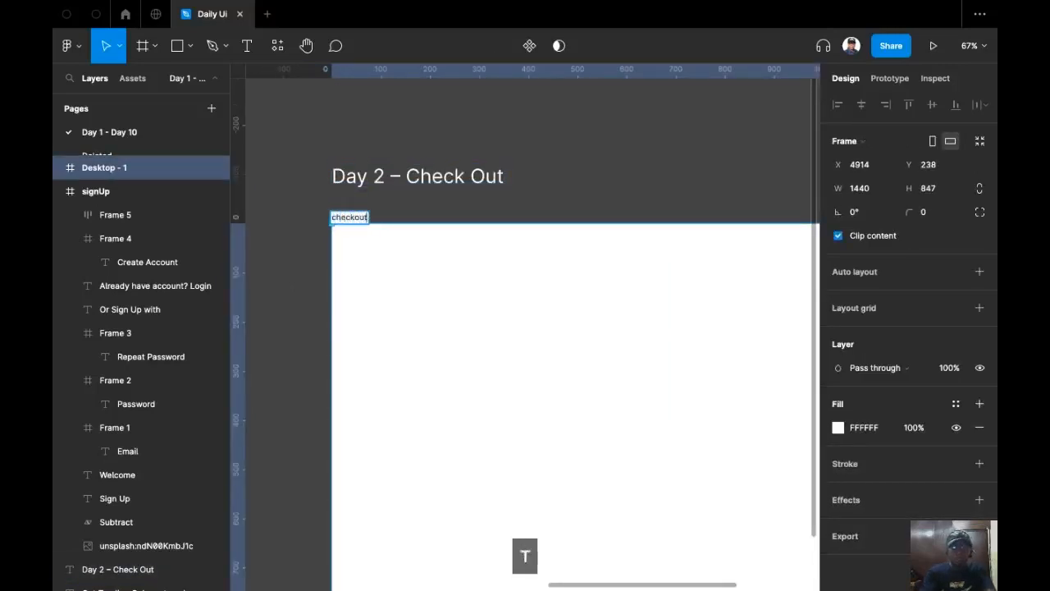
click(567, 161)
scroll(513, 140, down, 5)
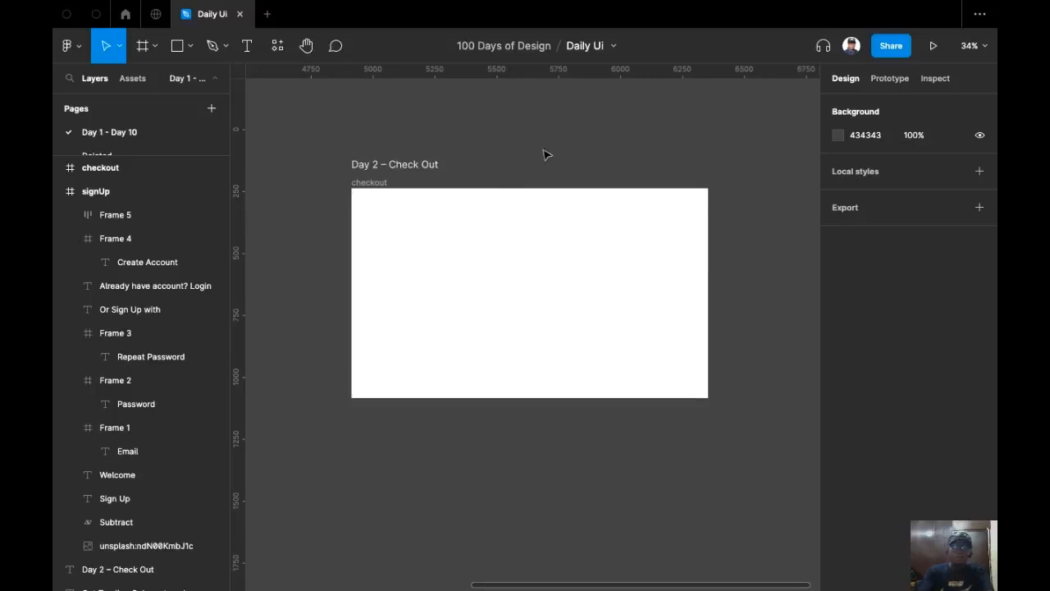
key(shift+super+k)
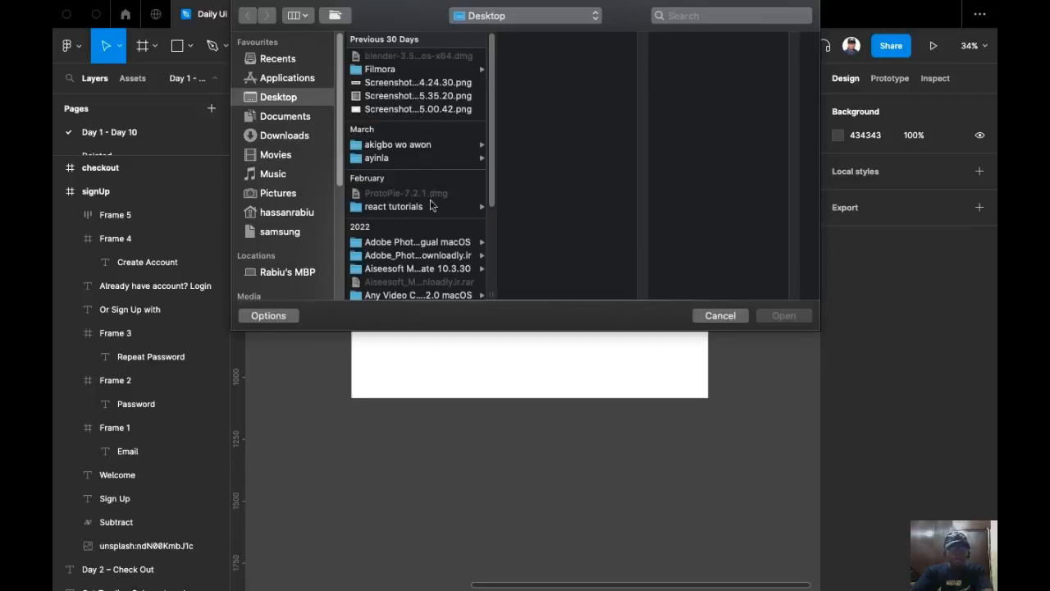
Import pngegg.png from Downloads and place the 1400×1400 sneaker image on the canvas.
click(298, 80)
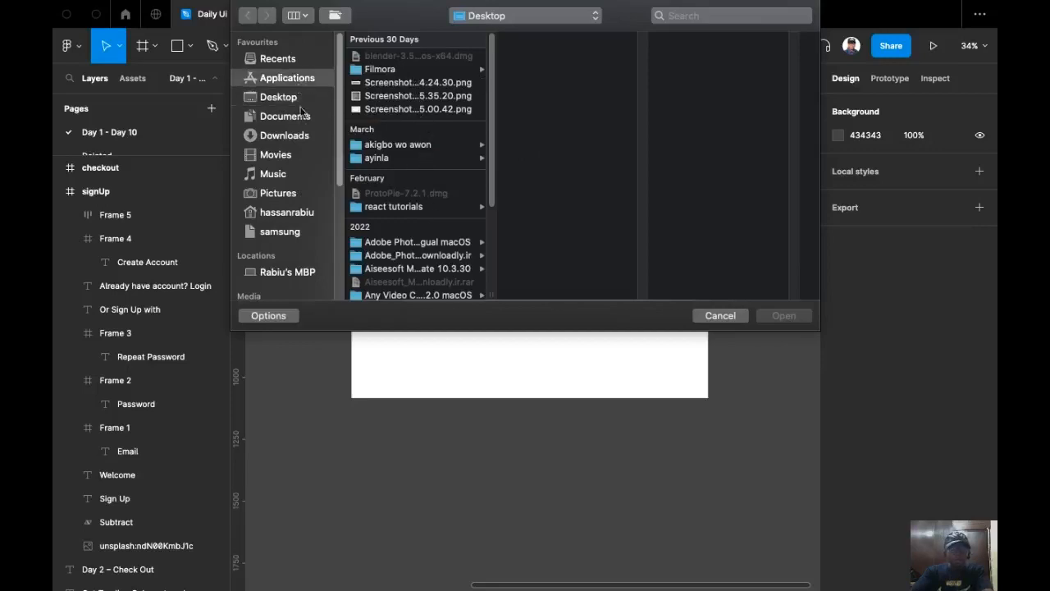
click(296, 123)
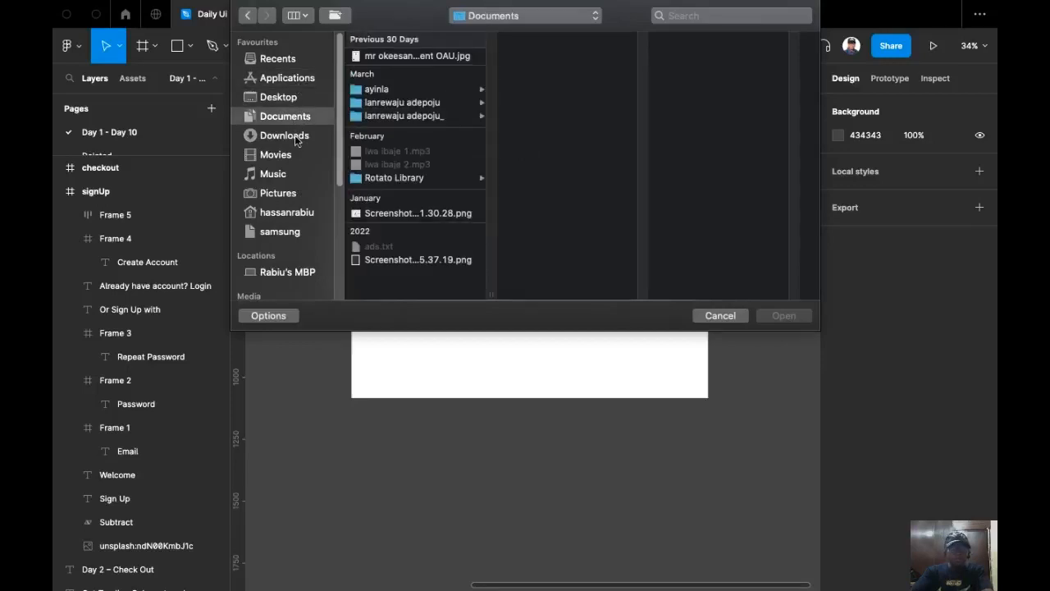
click(294, 135)
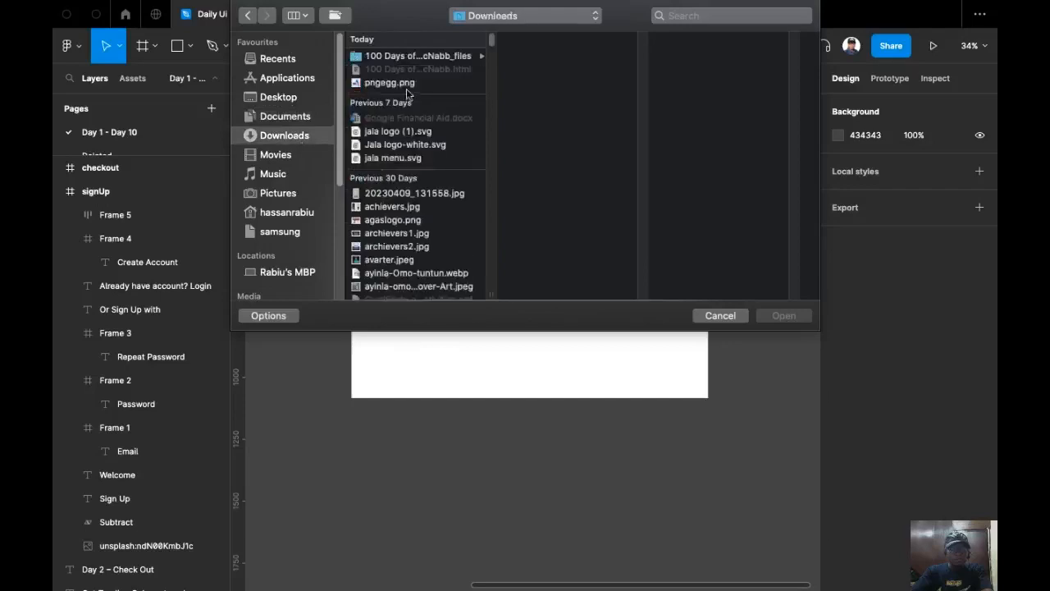
click(401, 84)
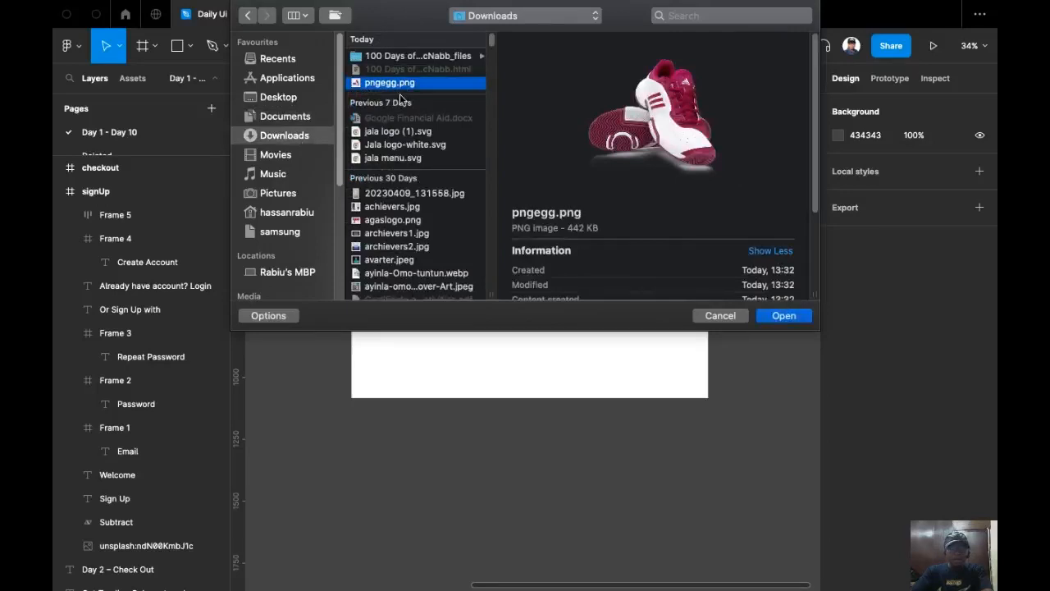
click(783, 316)
scroll(414, 279, down, 3)
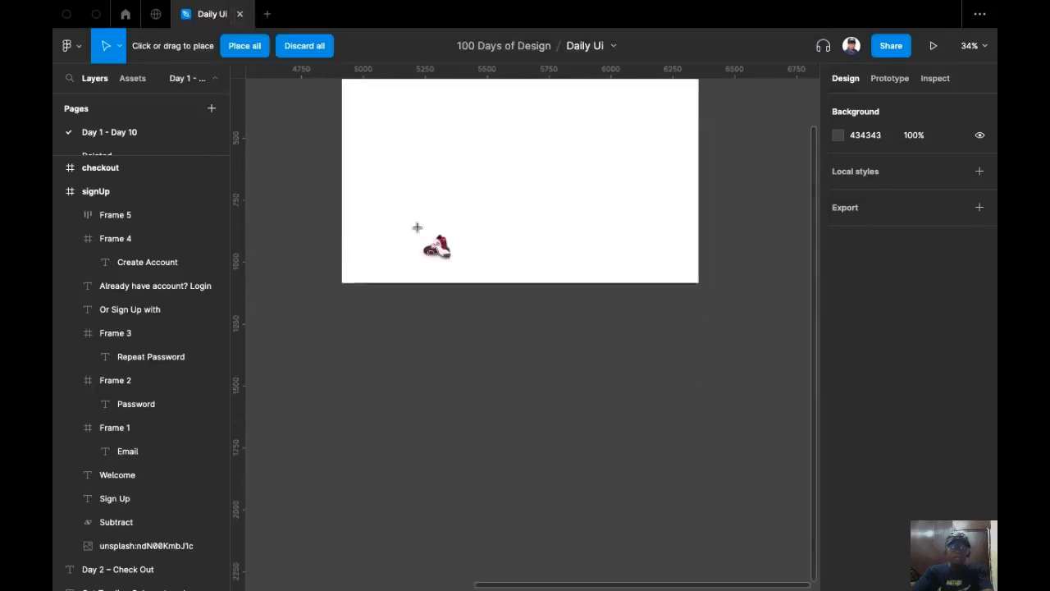
click(436, 377)
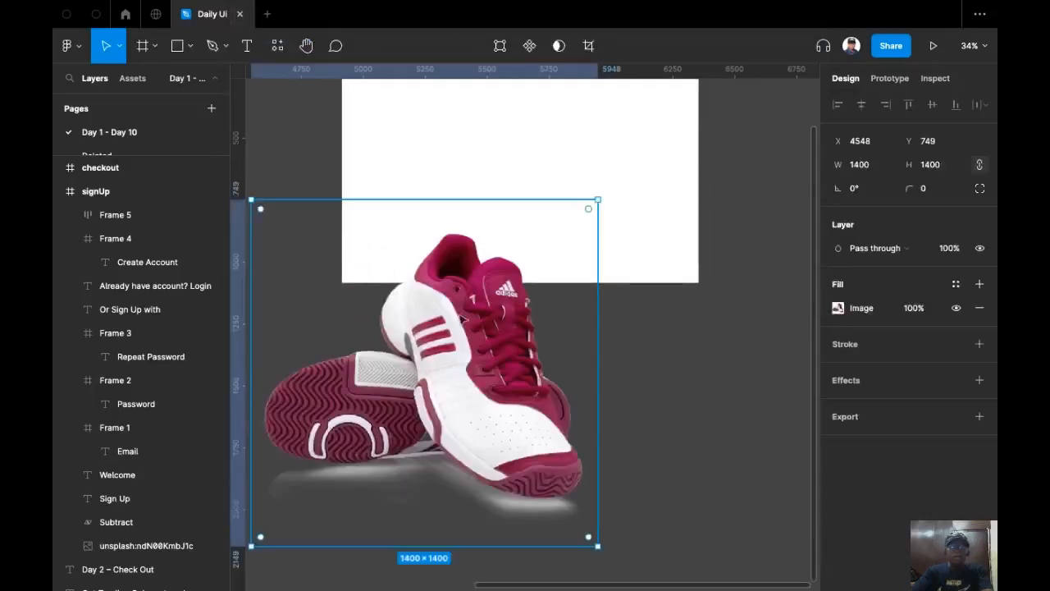
Shrink the sneaker image to 840×840 and move it outside the checkout frame.
scroll(504, 415, up, 2)
scroll(492, 402, down, 3)
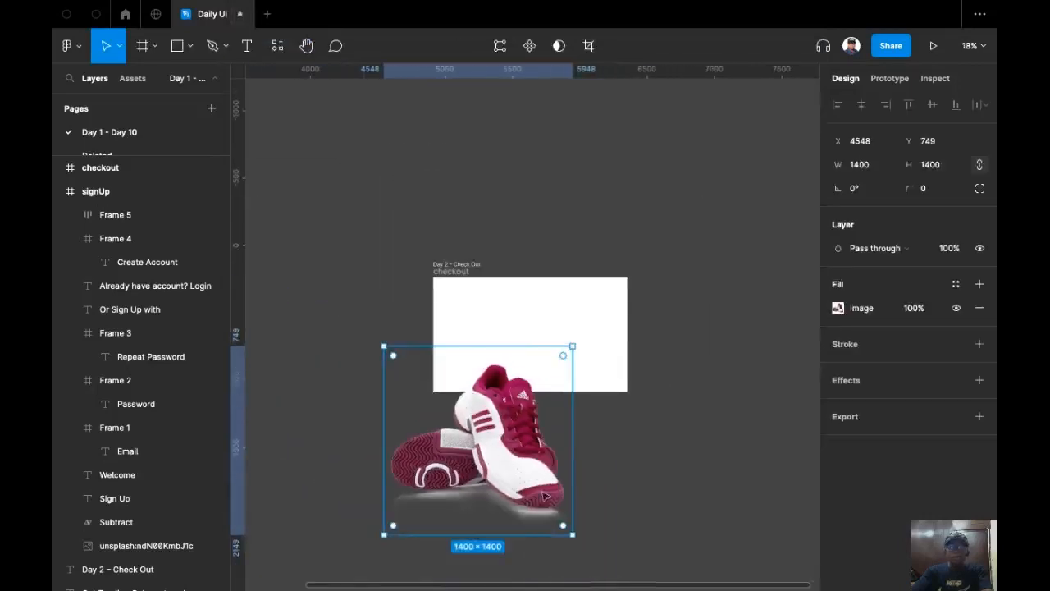
drag(572, 534, 486, 362)
scroll(492, 361, up, 4)
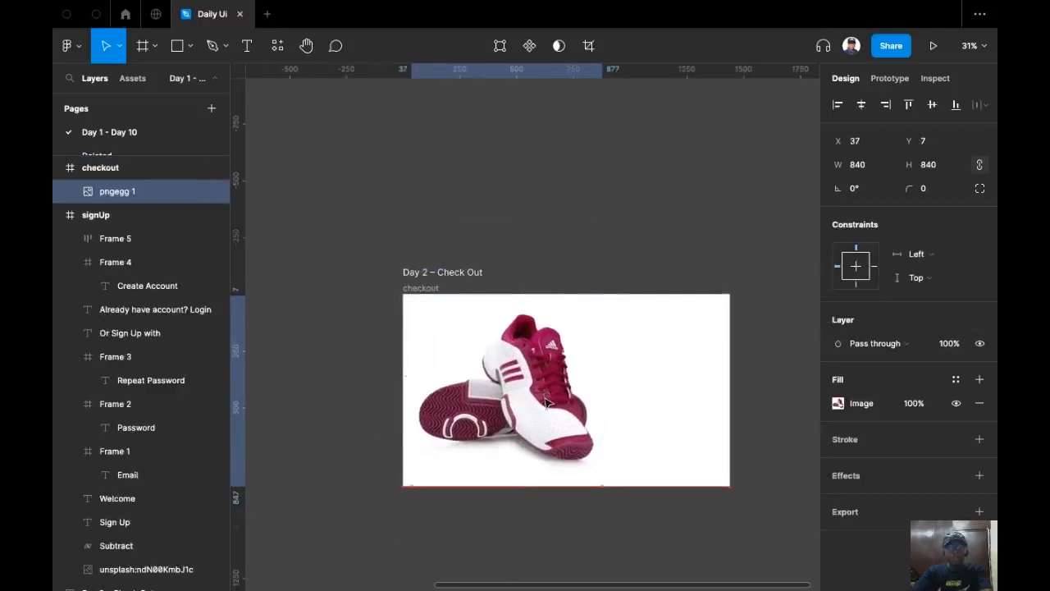
click(521, 206)
drag(562, 401, 308, 216)
Select the empty checkout frame and centre it in view.
scroll(638, 234, down, 3)
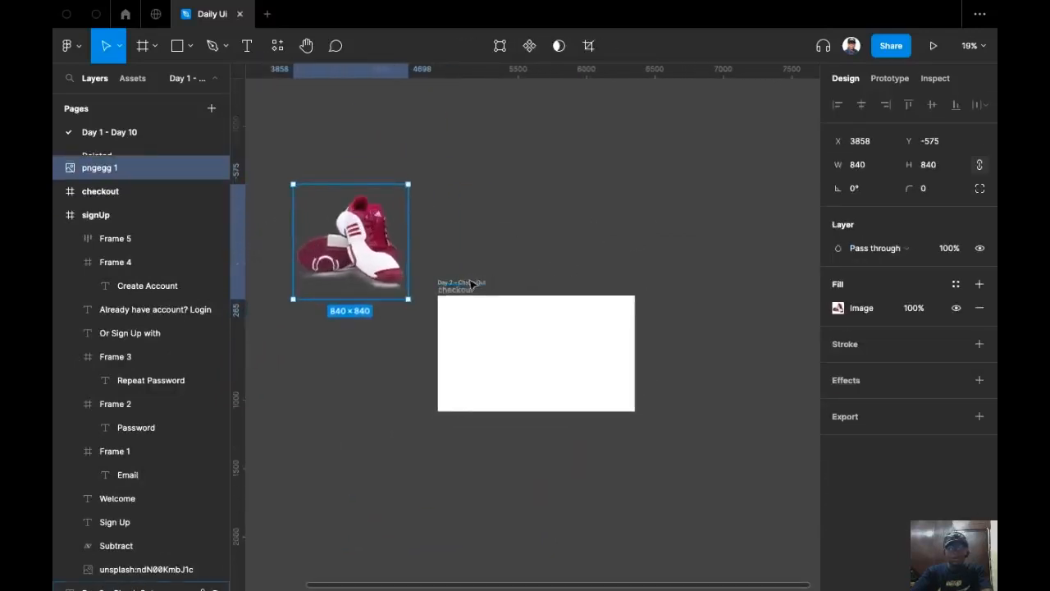
click(472, 284)
key(Escape)
scroll(479, 285, up, 6)
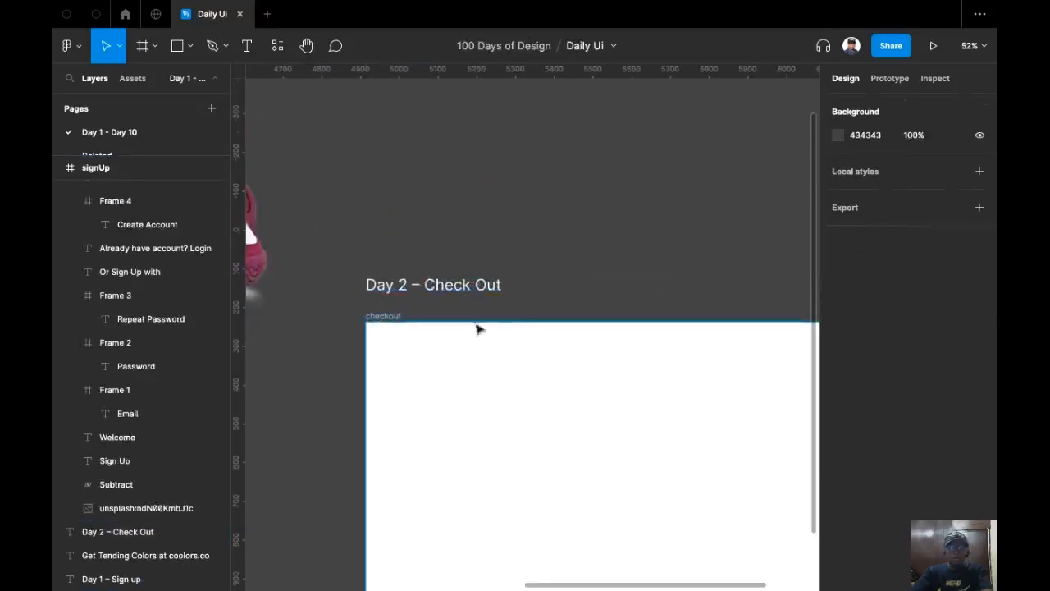
click(378, 318)
scroll(422, 235, down, 5)
drag(472, 271, 525, 293)
scroll(408, 307, up, 4)
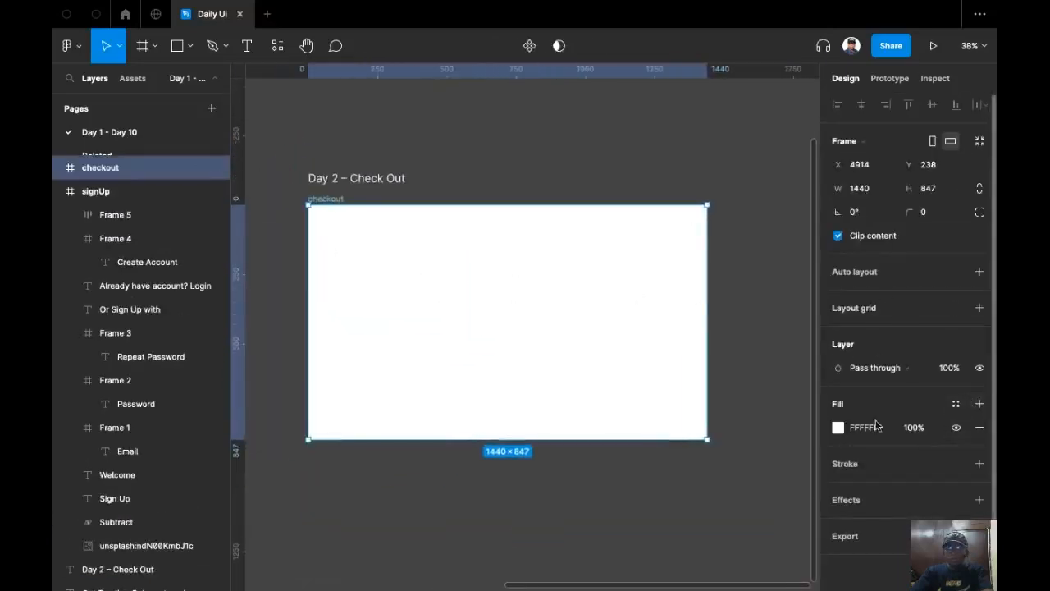
Add a Columns layout grid to the checkout frame: count 12, margin 80, gutter 20.
click(980, 309)
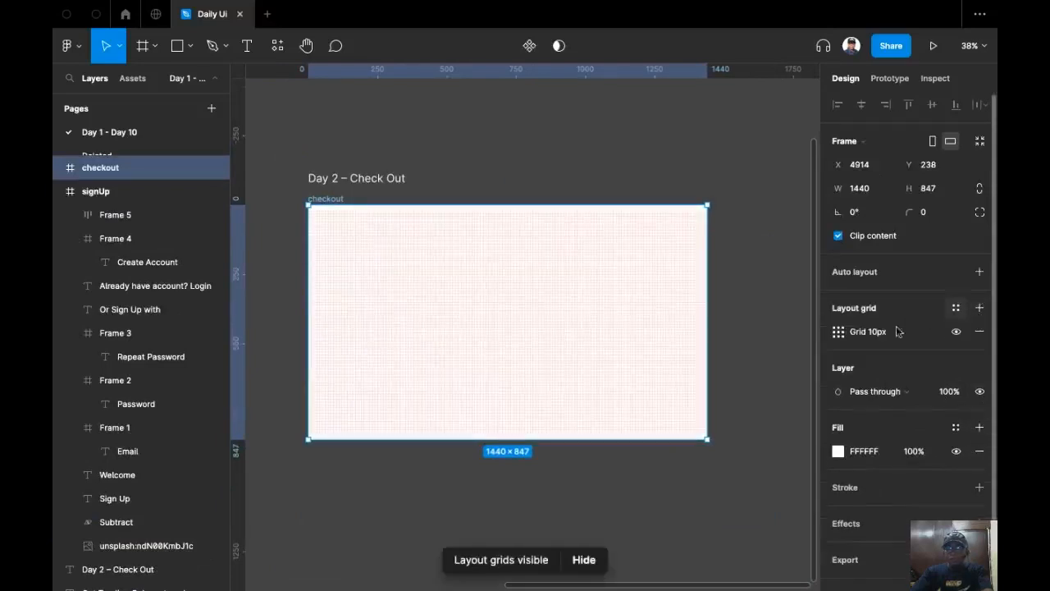
click(838, 332)
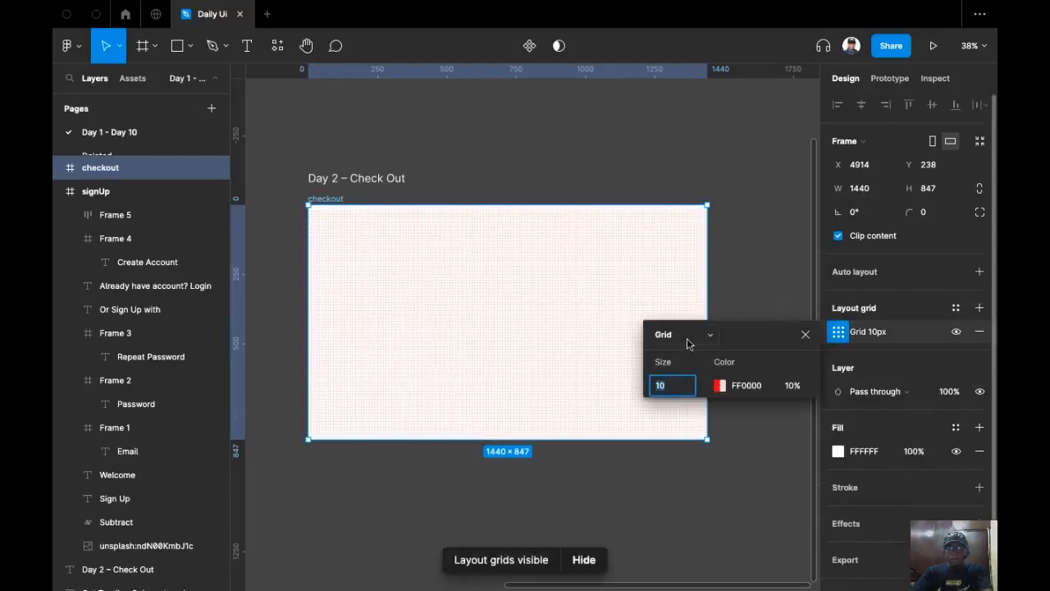
click(688, 339)
click(693, 352)
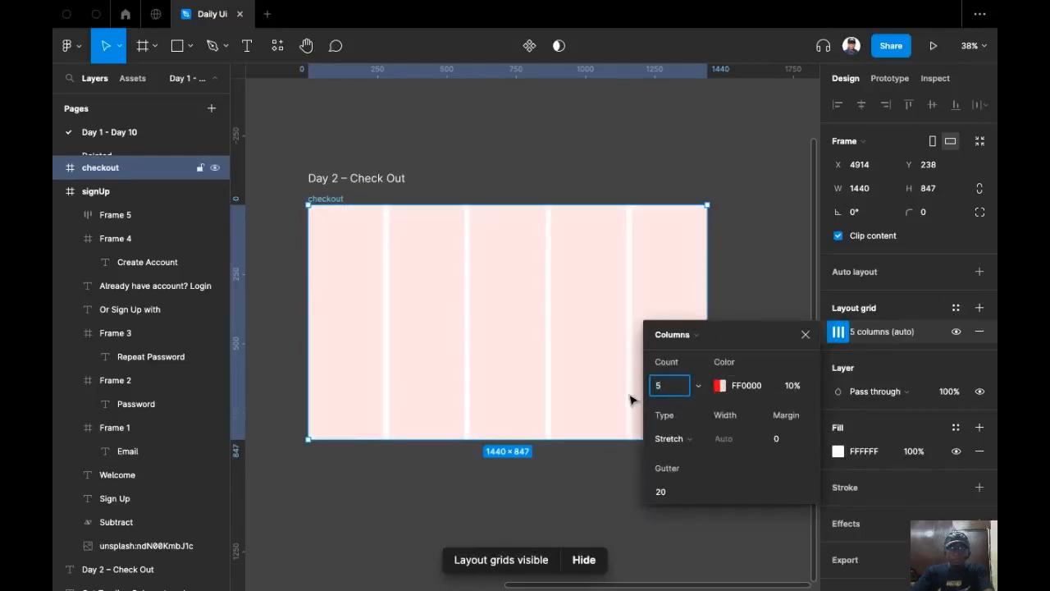
text(12)
key(Return)
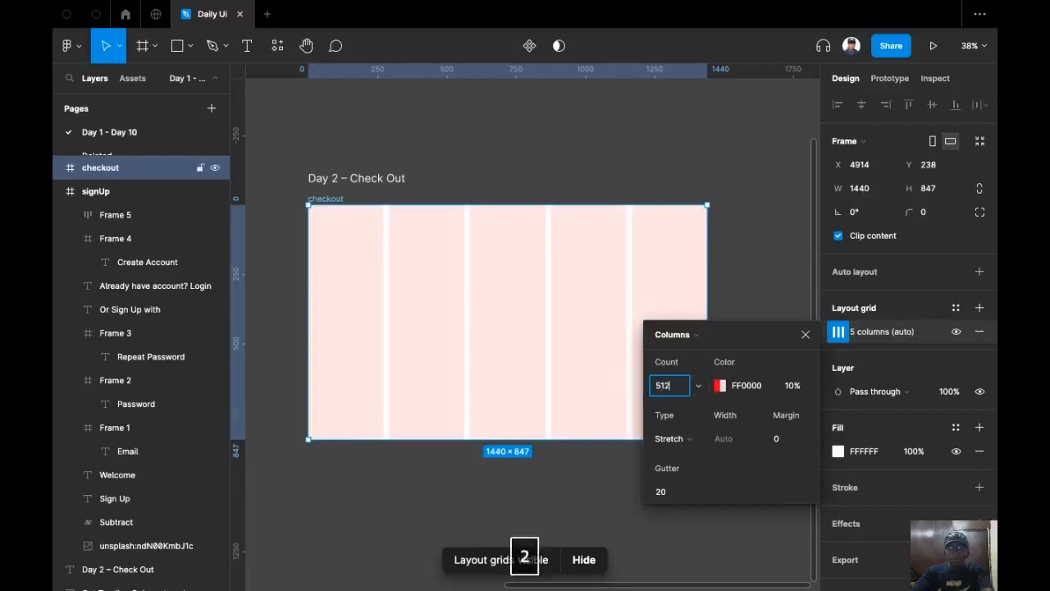
text(12)
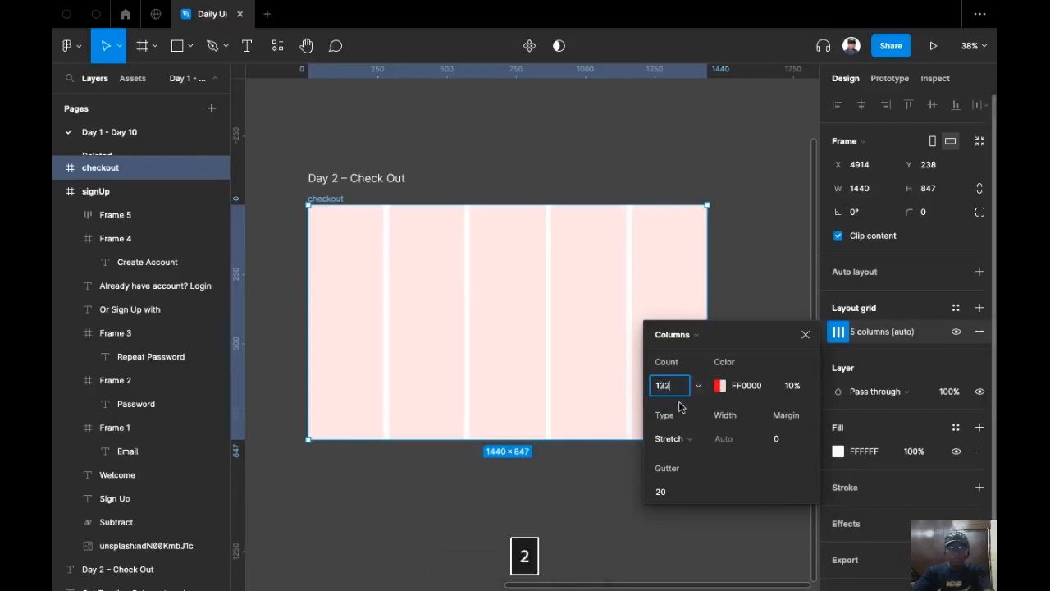
click(782, 438)
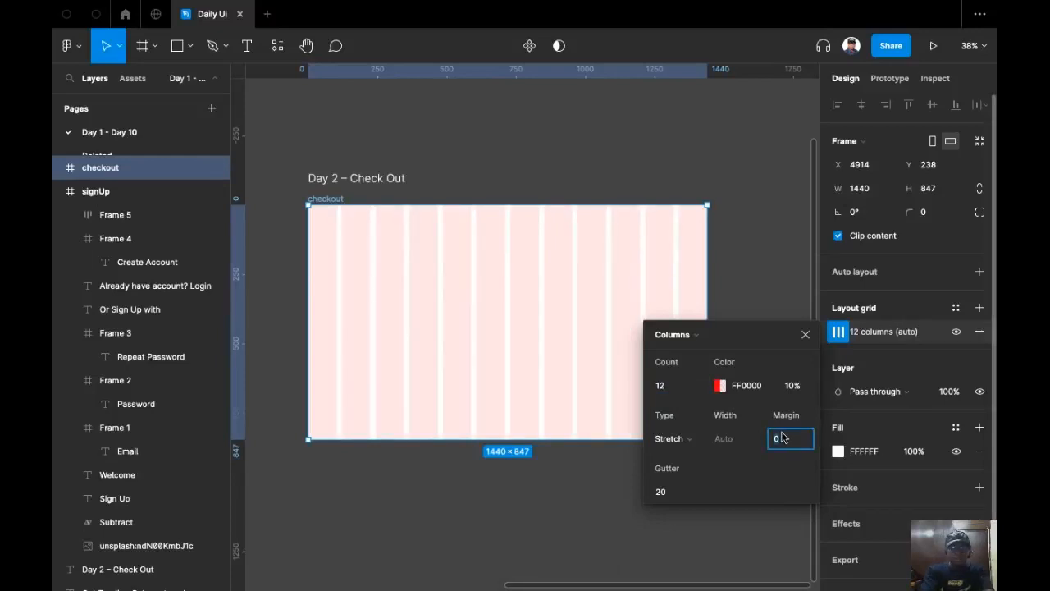
text(80)
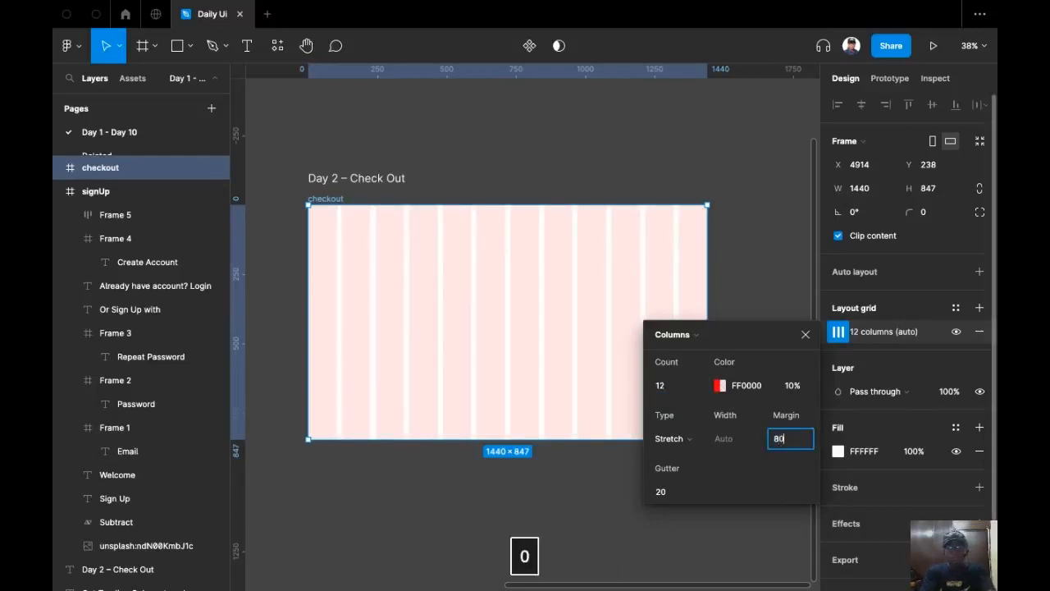
key(Return)
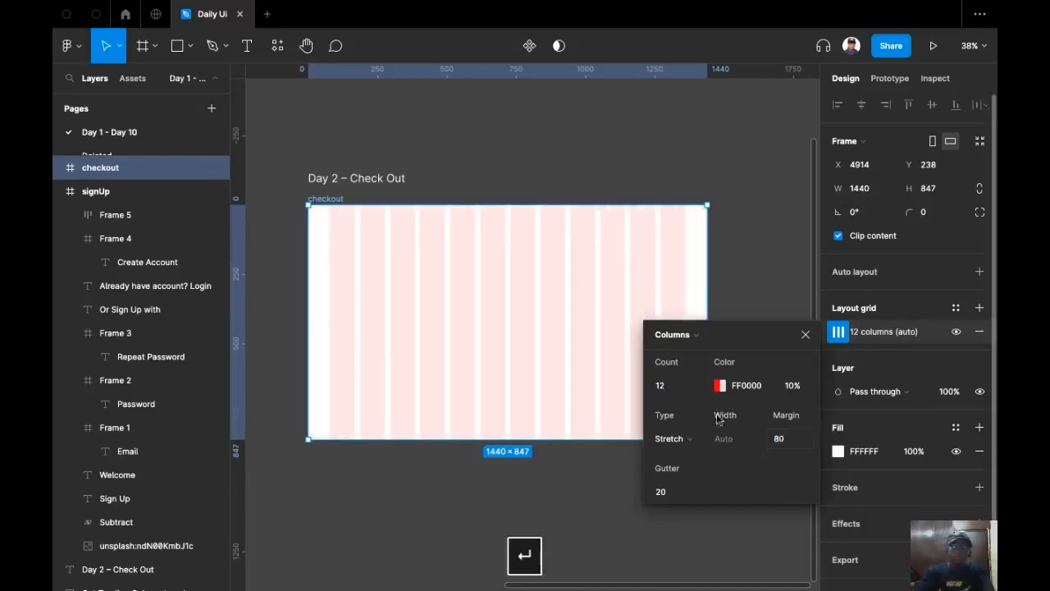
click(598, 140)
drag(598, 140, 649, 246)
drag(560, 344, 588, 288)
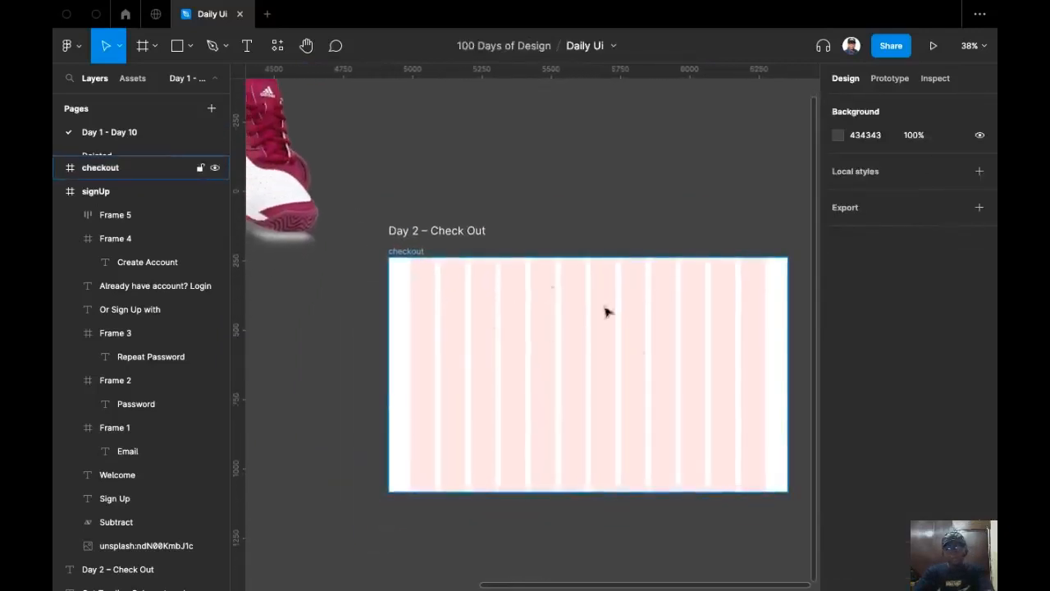
Move the sneaker into the checkout frame, scaled to 713×713 at X 105, Y 67.
drag(501, 349, 452, 395)
drag(472, 303, 478, 274)
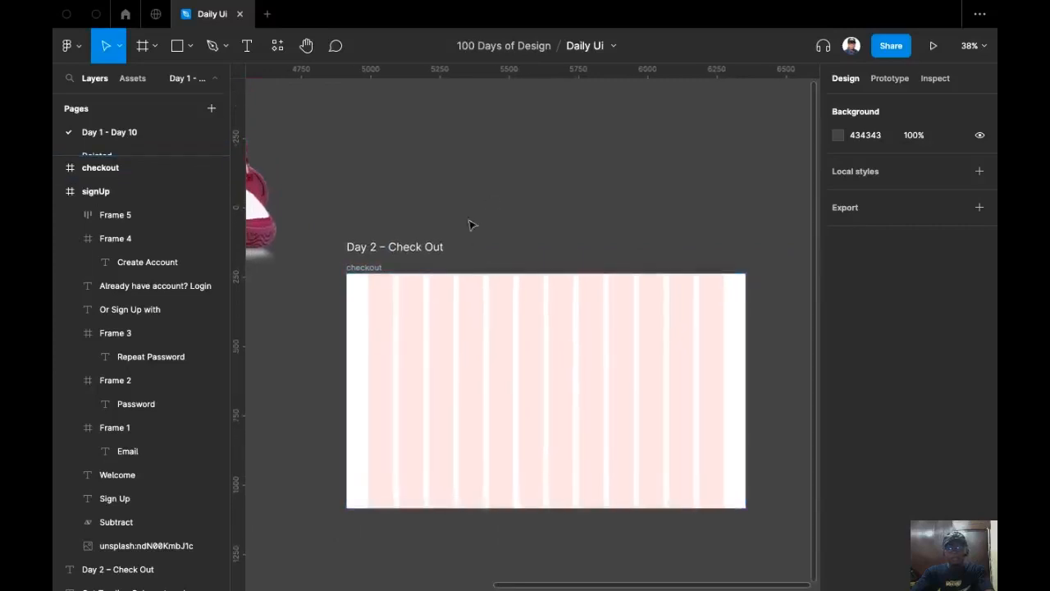
drag(472, 224, 490, 200)
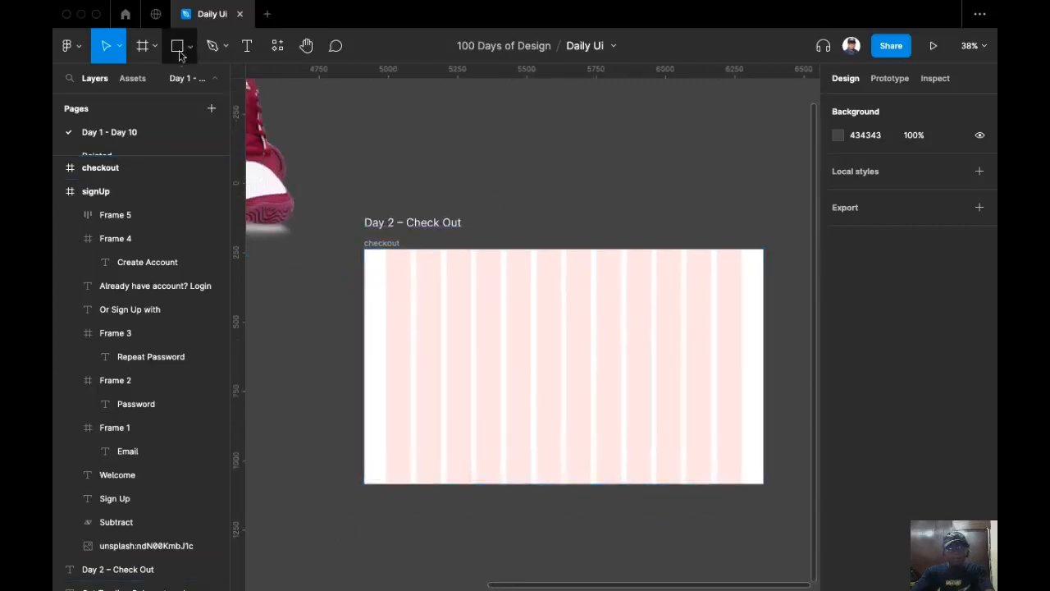
drag(309, 162, 366, 127)
drag(276, 118, 606, 336)
drag(621, 290, 535, 284)
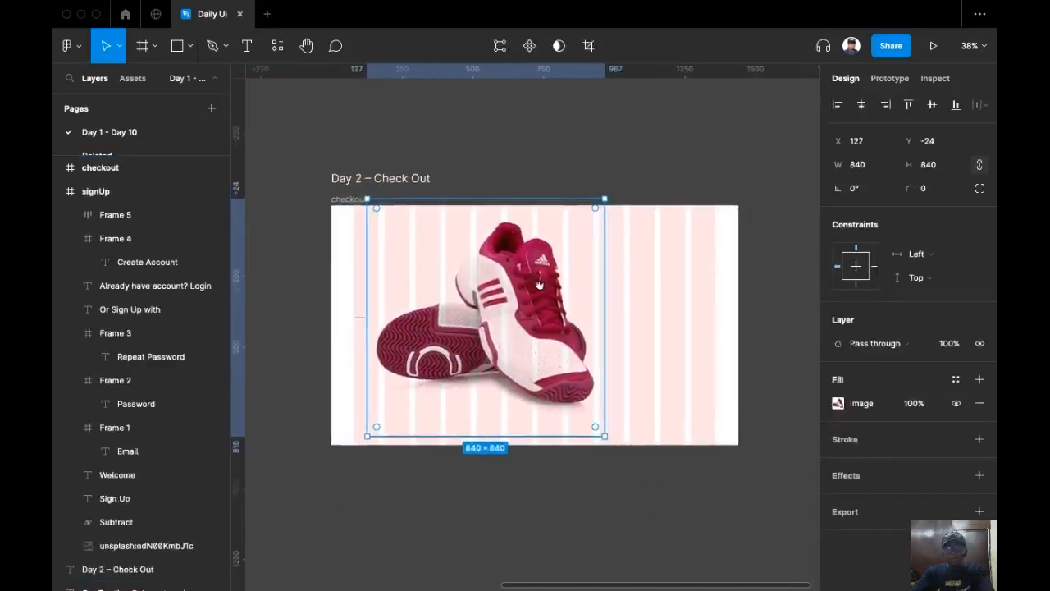
scroll(605, 432, left, 2)
drag(631, 432, 583, 394)
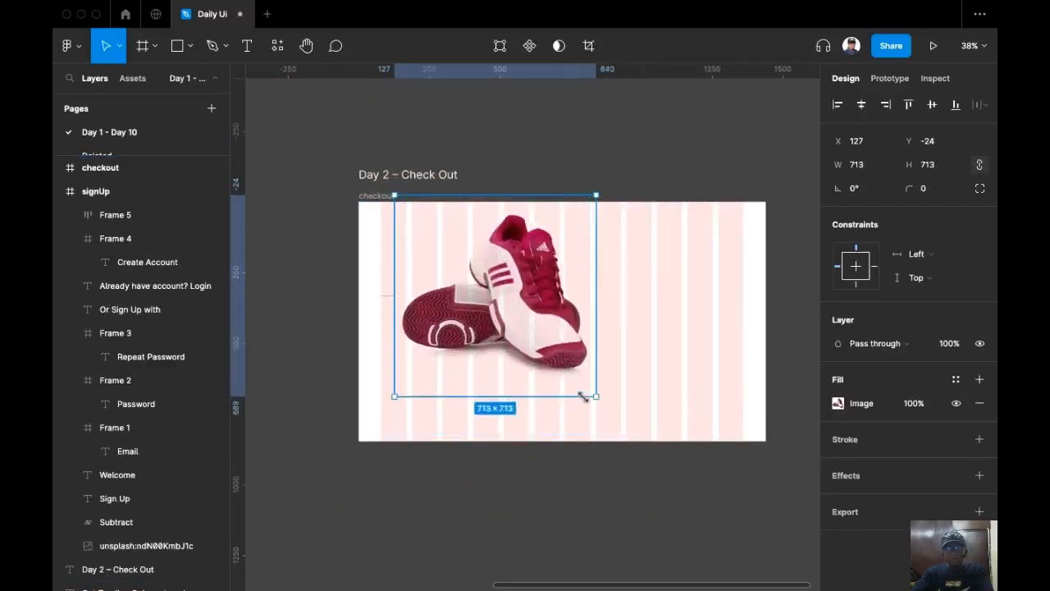
drag(509, 284, 497, 312)
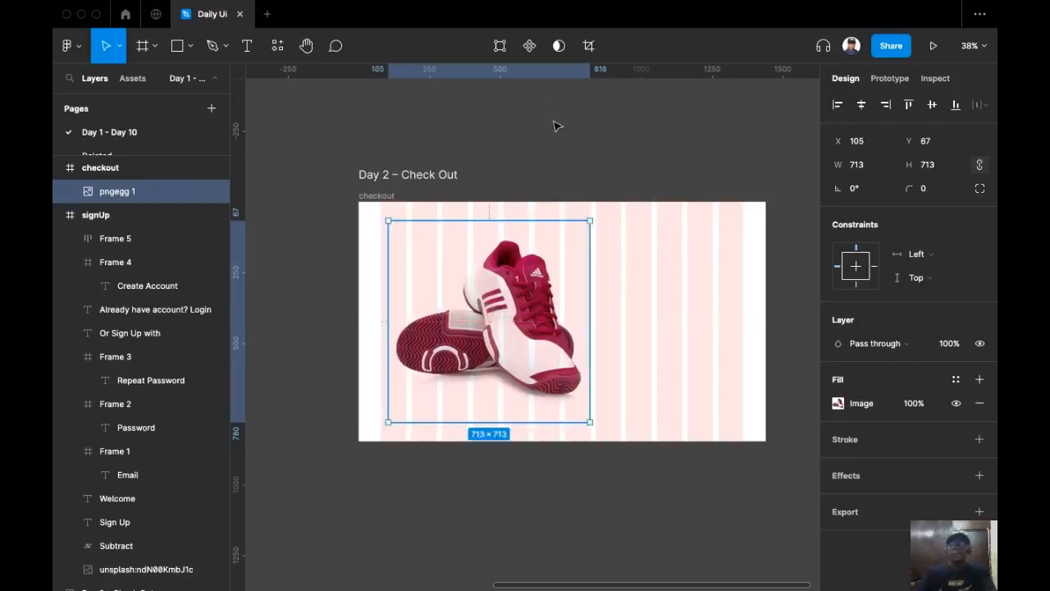
scroll(558, 167, down, 1)
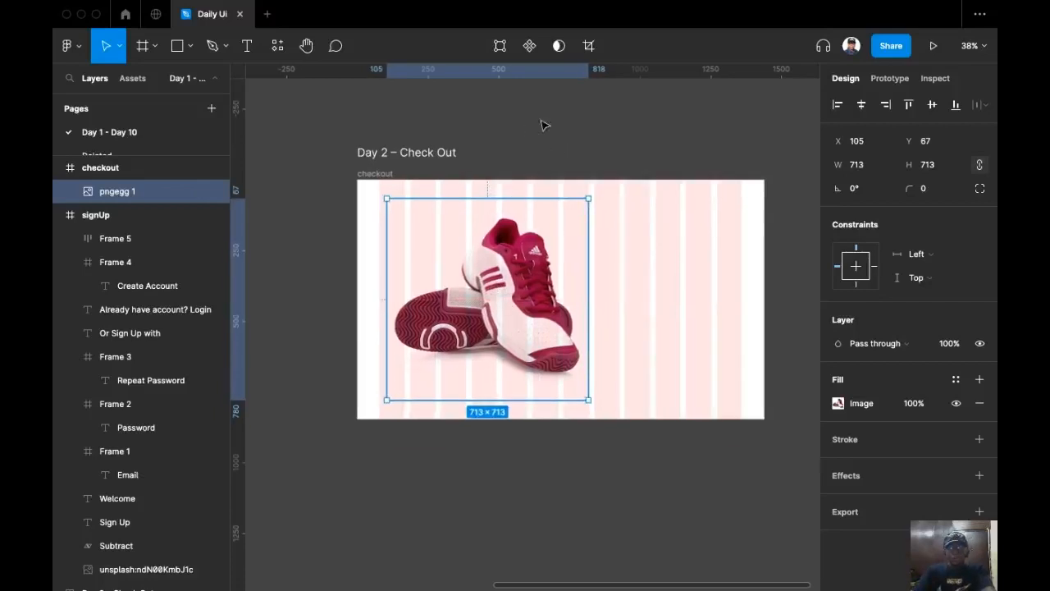
scroll(584, 155, down, 1)
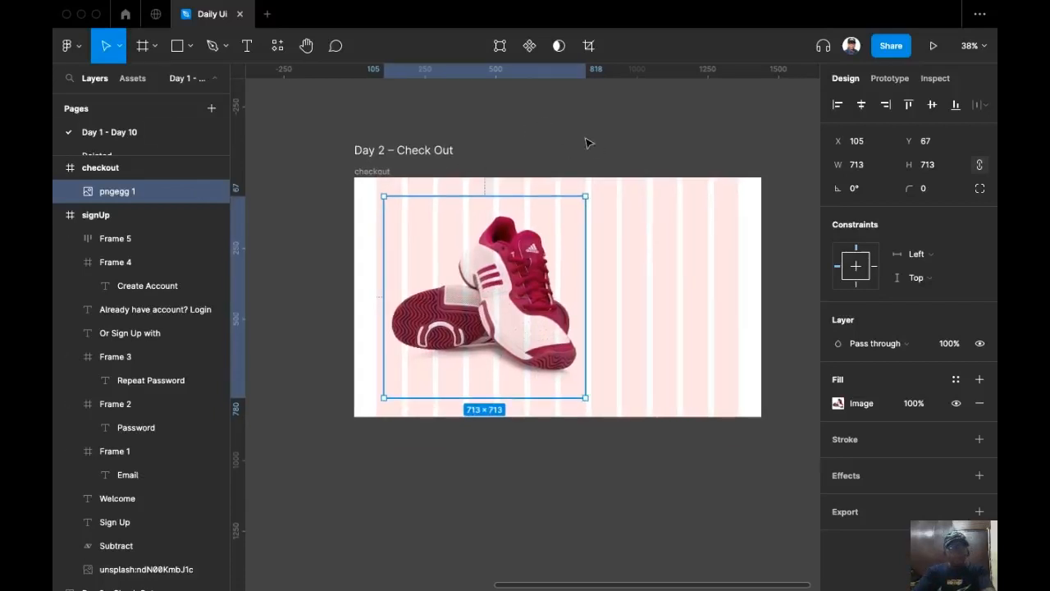
click(589, 143)
scroll(605, 146, up, 3)
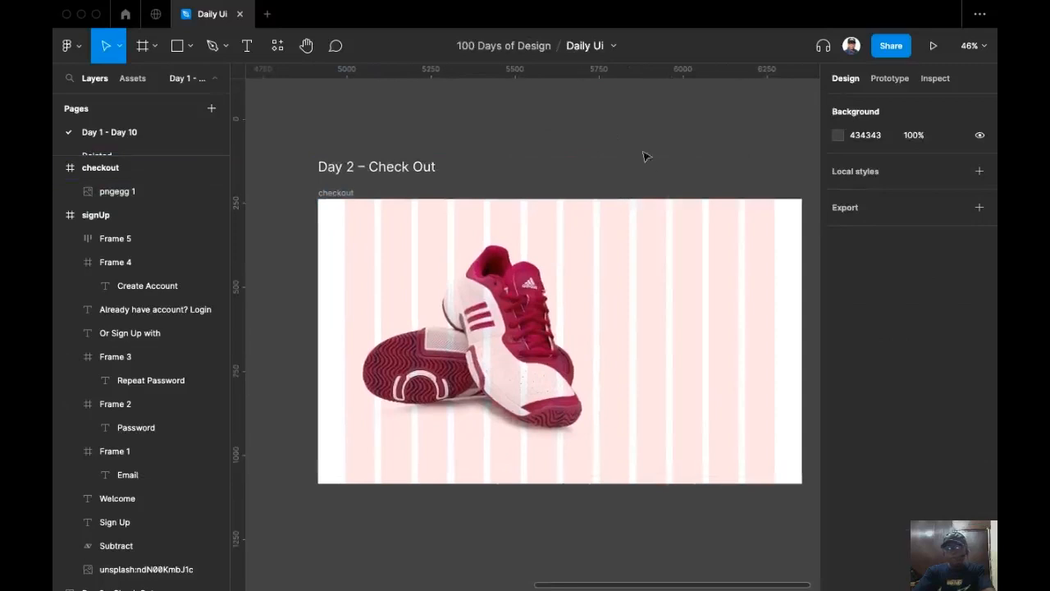
Draw a 927×847 grey rectangle over the frame's left side, behind the sneaker image.
click(176, 48)
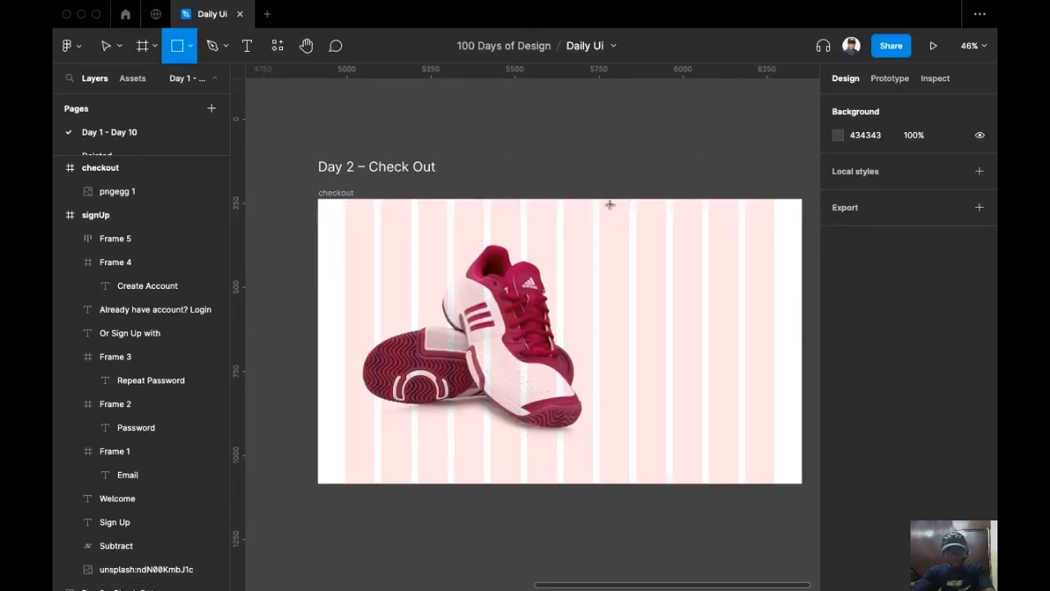
drag(626, 197, 320, 482)
key(v)
drag(623, 266, 625, 266)
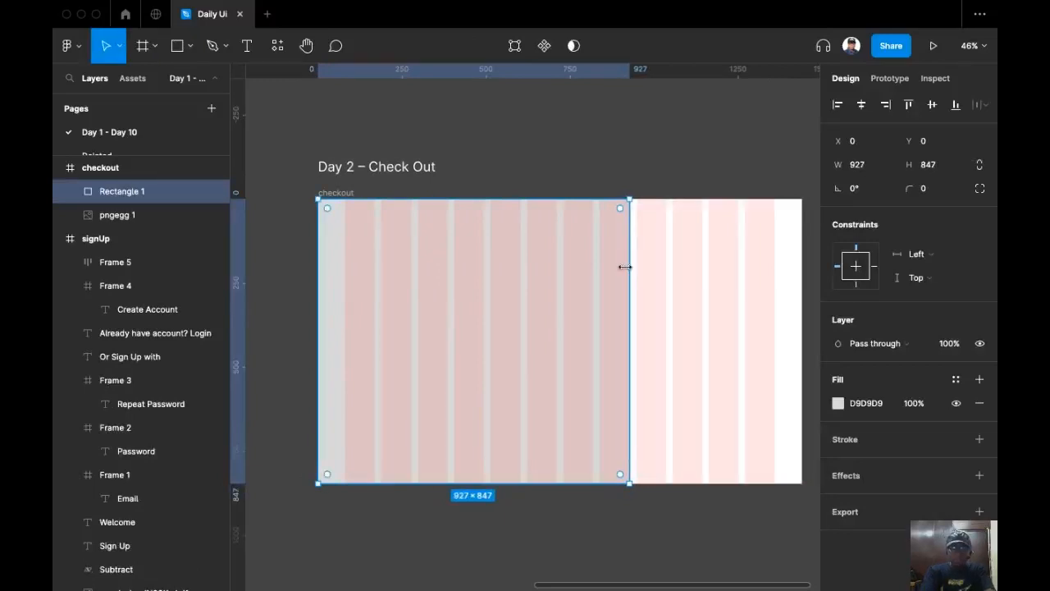
key(super+[)
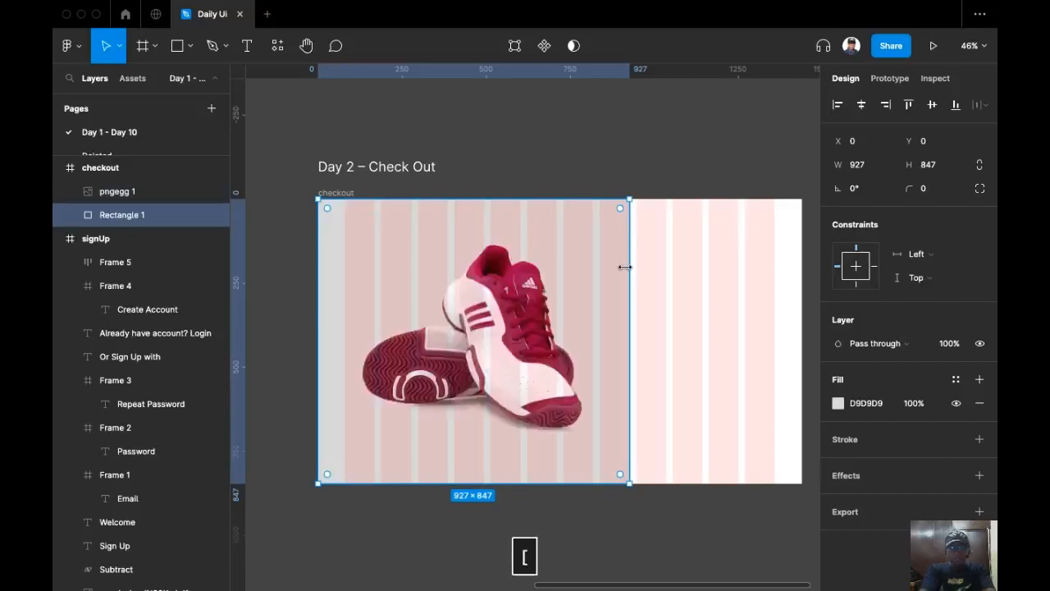
Hide the layout grid columns with Ctrl+G.
drag(555, 187, 608, 174)
scroll(535, 166, down, 4)
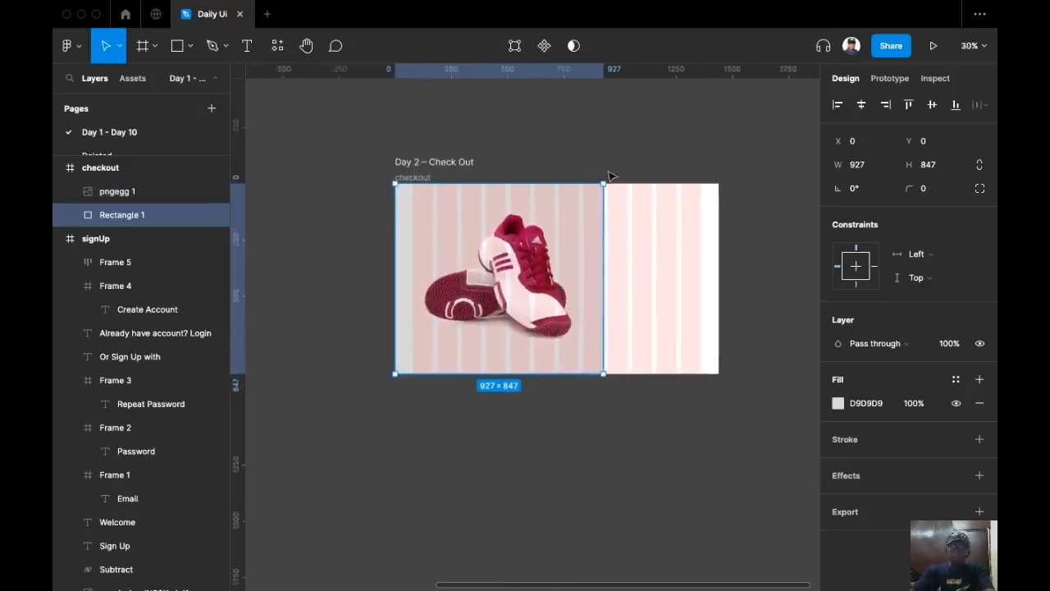
key(ctrl+g)
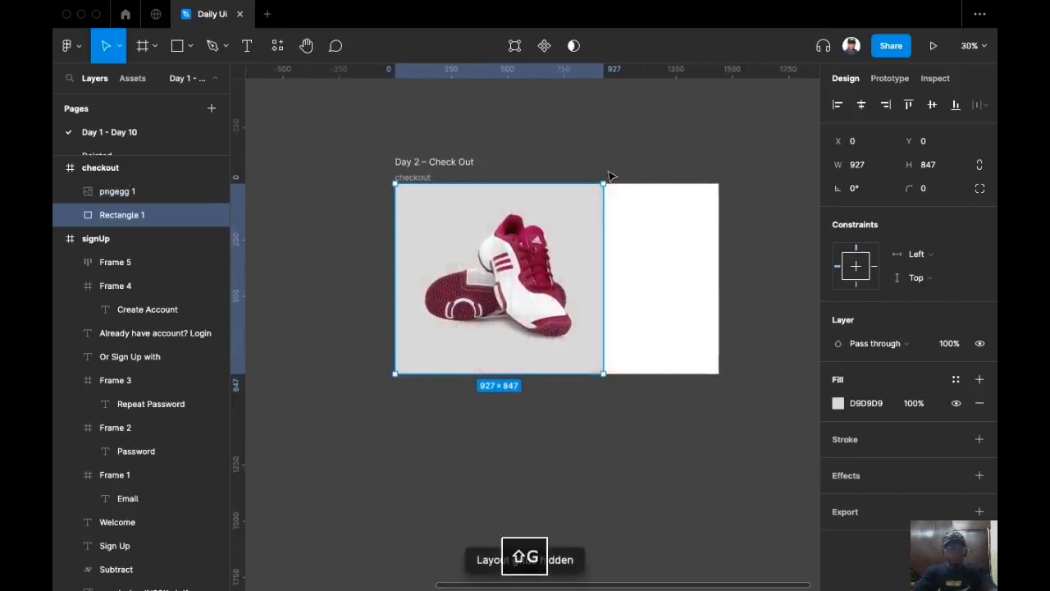
scroll(551, 166, up, 1)
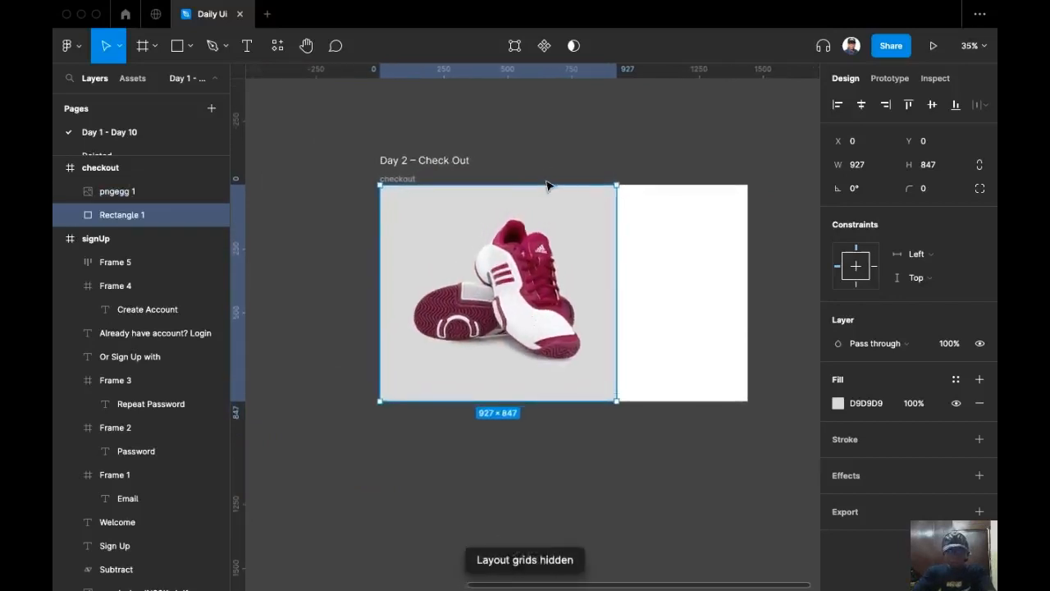
scroll(581, 170, up, 1)
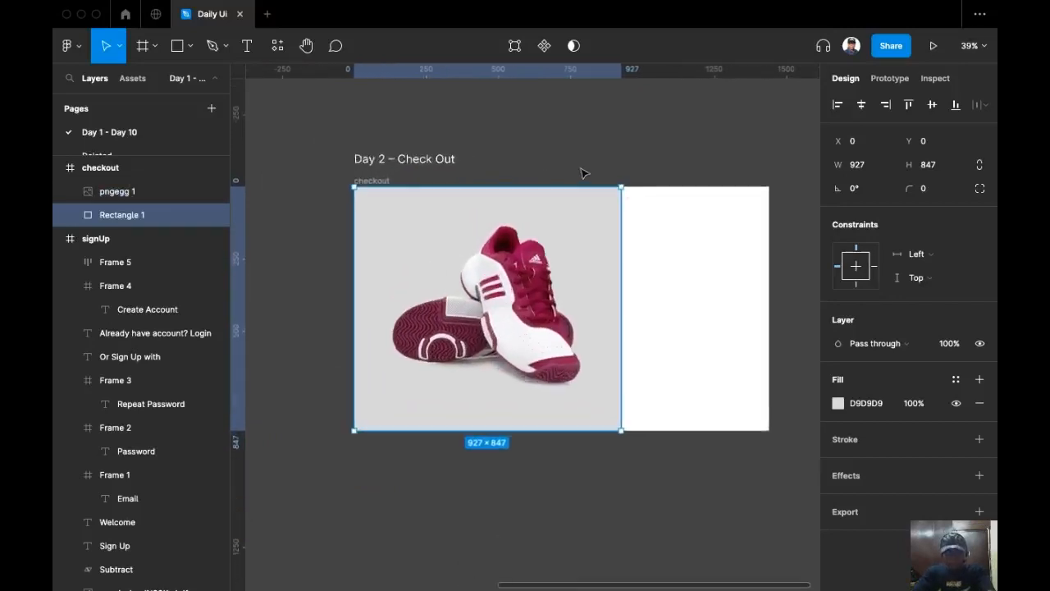
click(838, 403)
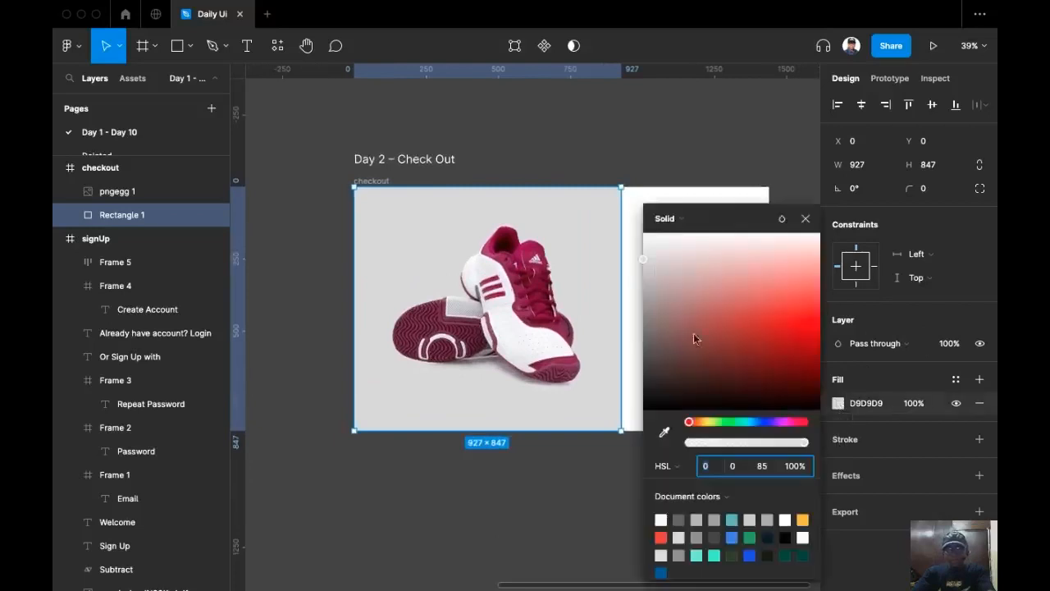
Darken the grey panel's fill from D9D9D9 to a mid grey 9E9E9E.
drag(648, 245, 587, 300)
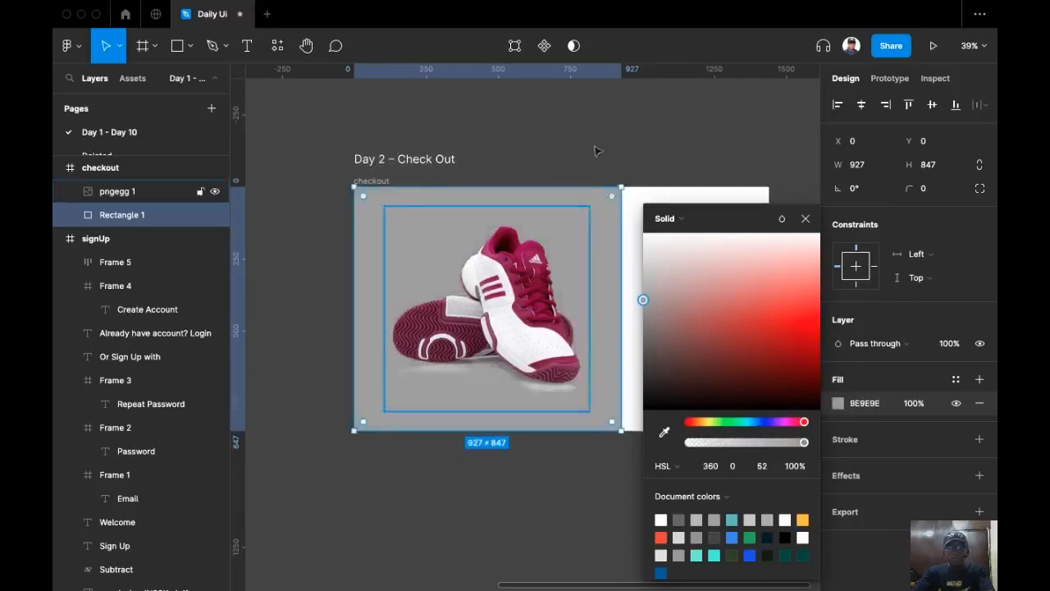
click(597, 151)
scroll(578, 118, right, 2)
scroll(640, 115, left, 1)
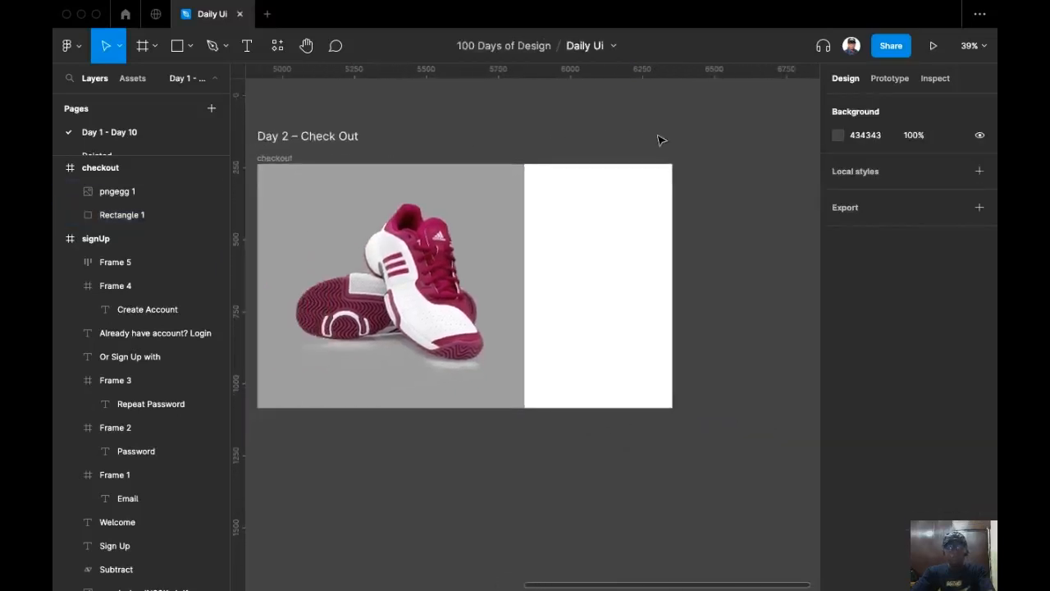
scroll(661, 140, down, 1)
scroll(662, 140, left, 1)
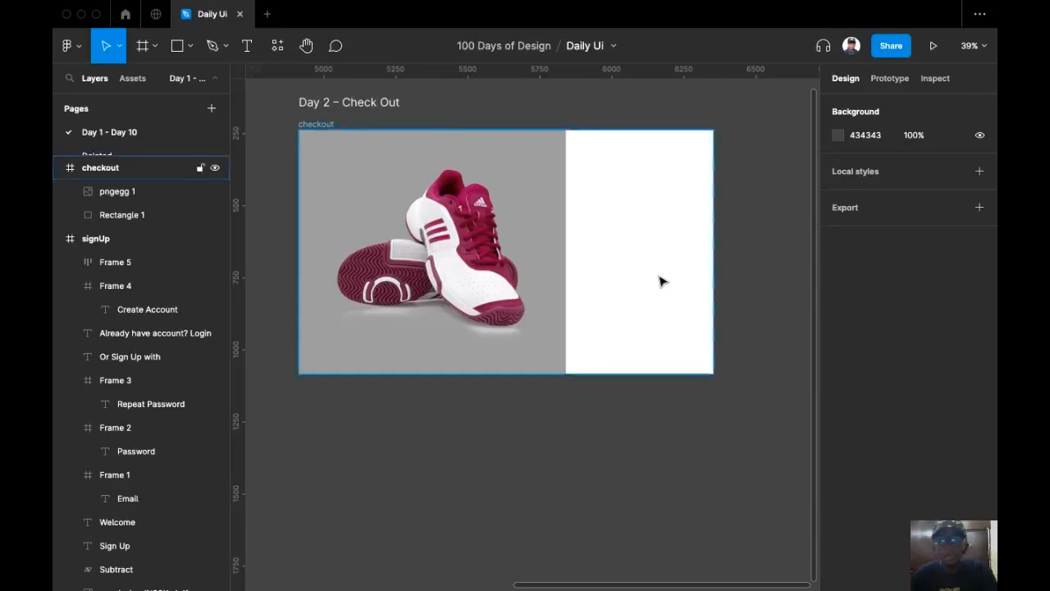
scroll(659, 275, up, 2)
scroll(646, 298, up, 2)
scroll(646, 298, right, 2)
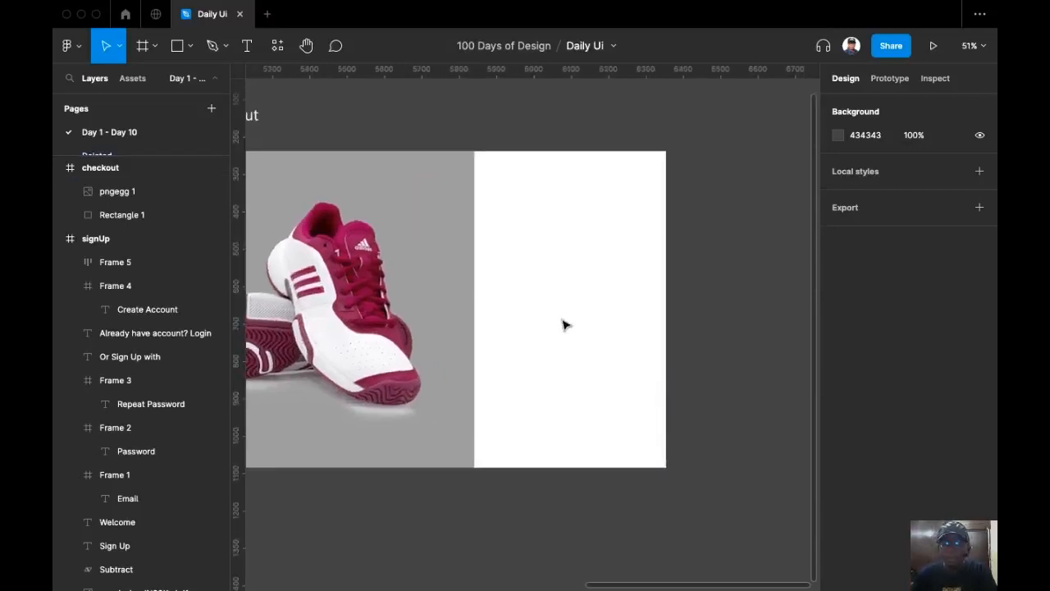
scroll(648, 284, left, 5)
Pick the Pen tool from the toolbar's shape tools list.
click(441, 287)
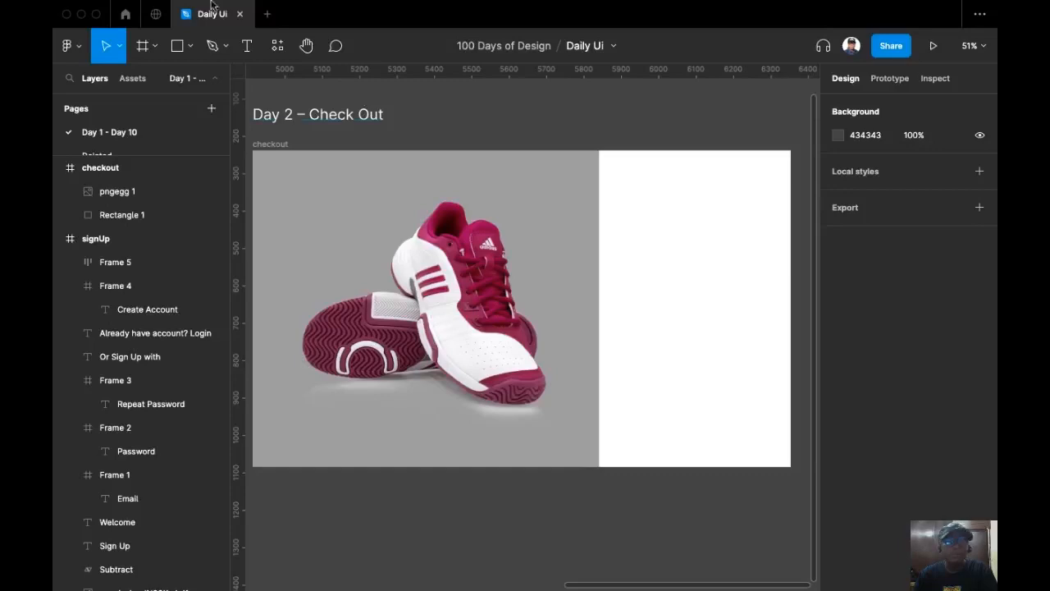
click(155, 46)
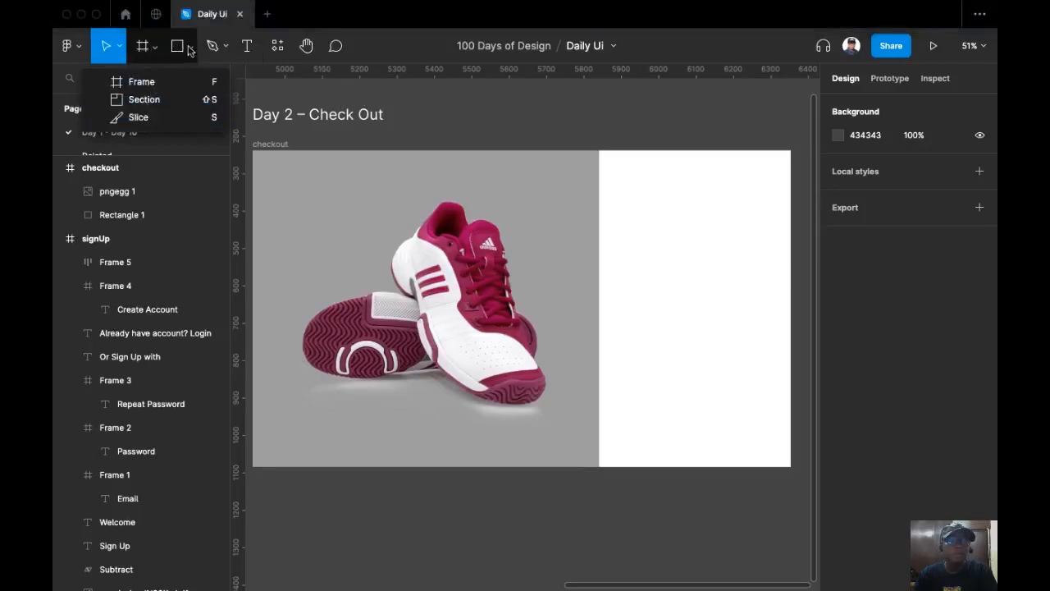
click(190, 48)
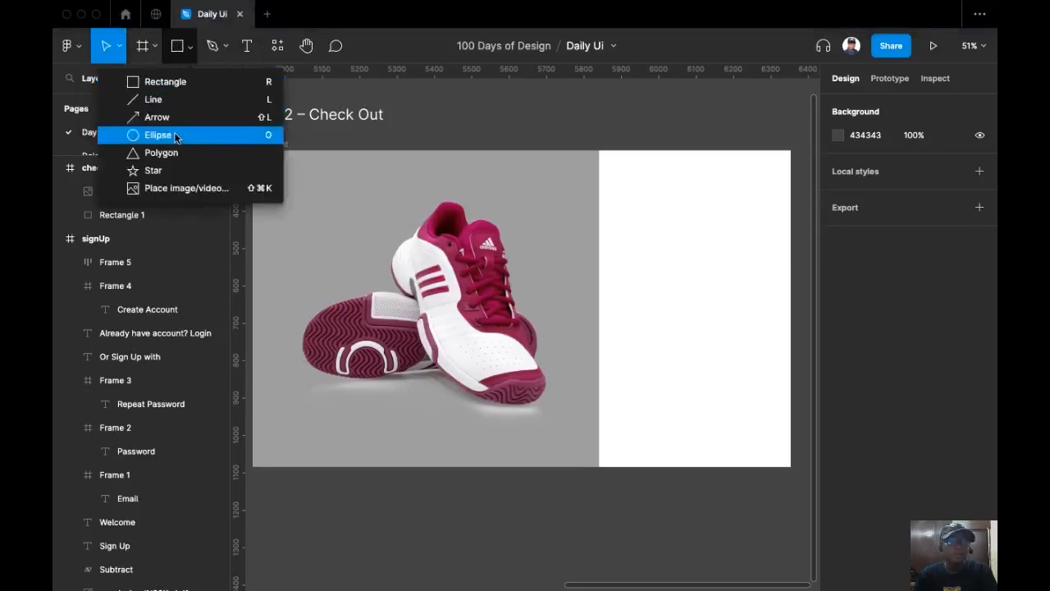
click(212, 48)
scroll(618, 164, up, 5)
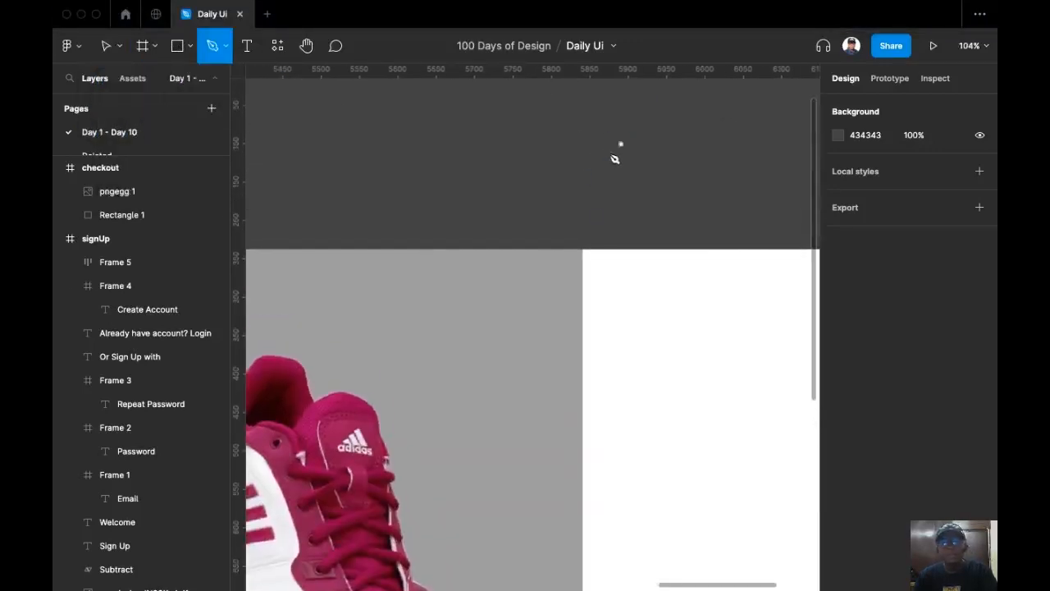
Draw a left-pointing arrow with the Pen tool: a chevron head plus a horizontal shaft.
click(612, 148)
click(581, 180)
click(613, 211)
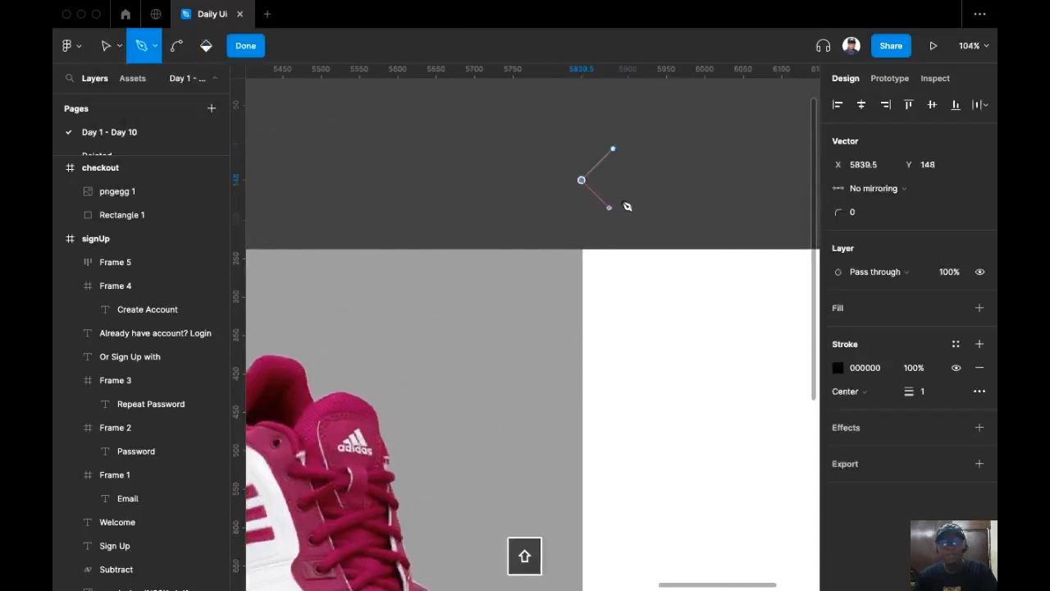
shift+click(625, 204)
key(Escape)
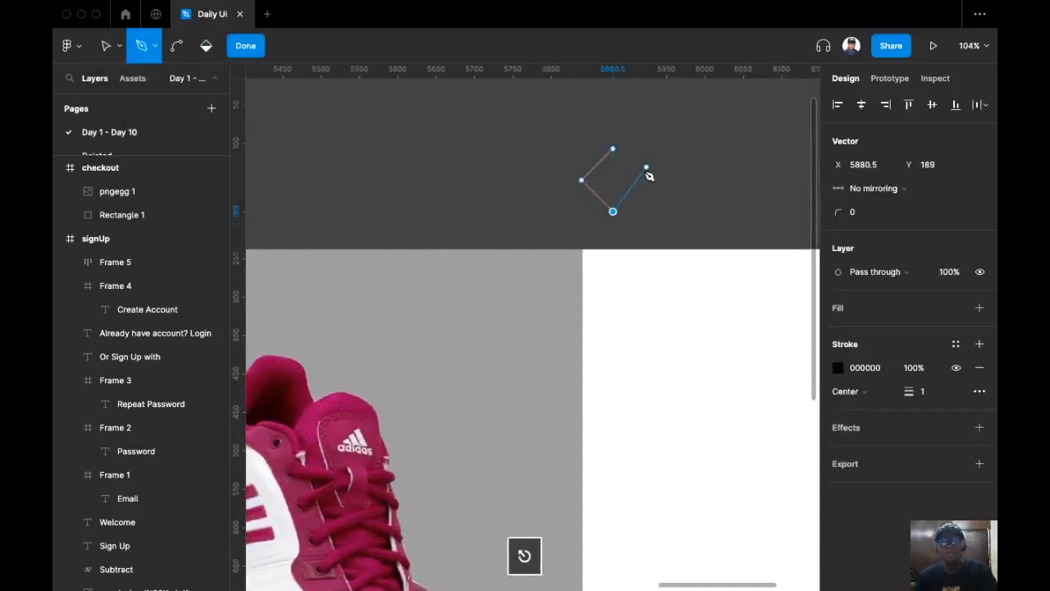
click(583, 181)
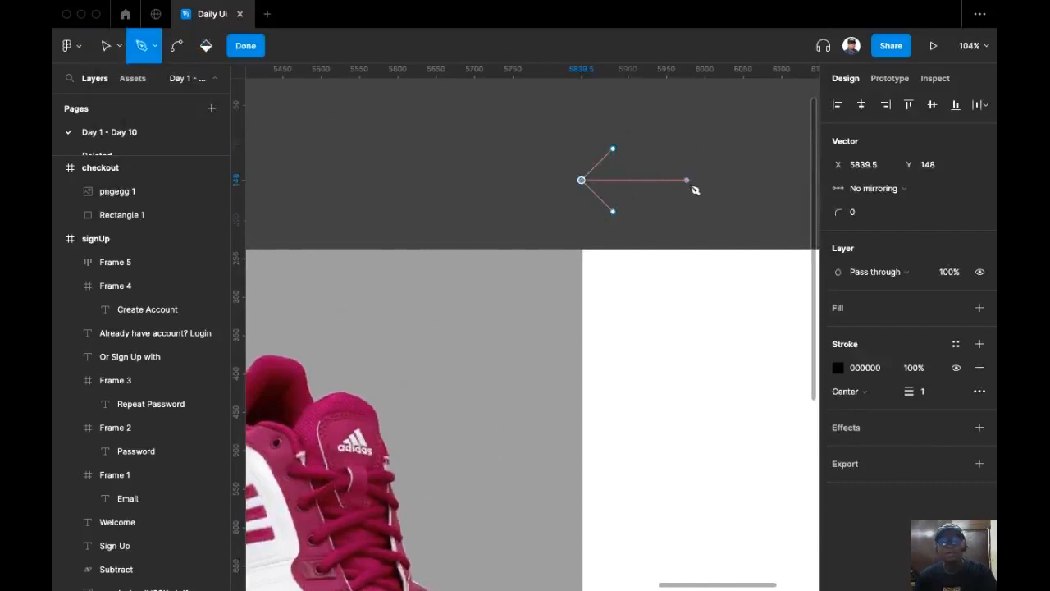
shift+click(698, 189)
key(Escape)
key(Escape)
click(681, 189)
Give the arrow a 7-weight stroke with round joins and round end caps.
click(940, 370)
key(Up)
key(Up)
key(Up)
key(Up)
key(Up)
key(Up)
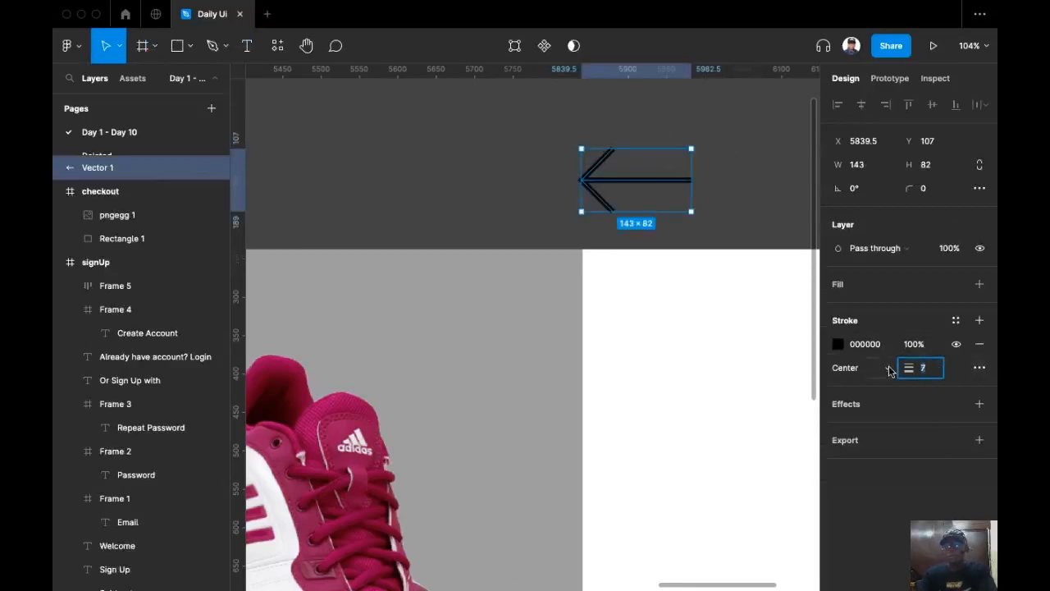
click(986, 370)
click(985, 370)
click(804, 476)
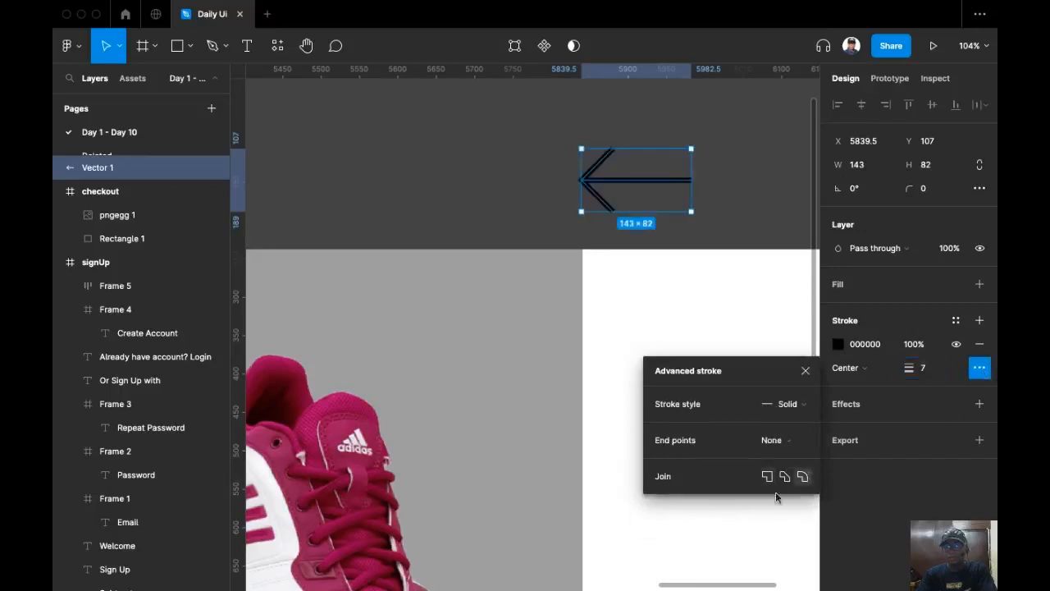
click(811, 441)
click(813, 559)
scroll(744, 254, down, 5)
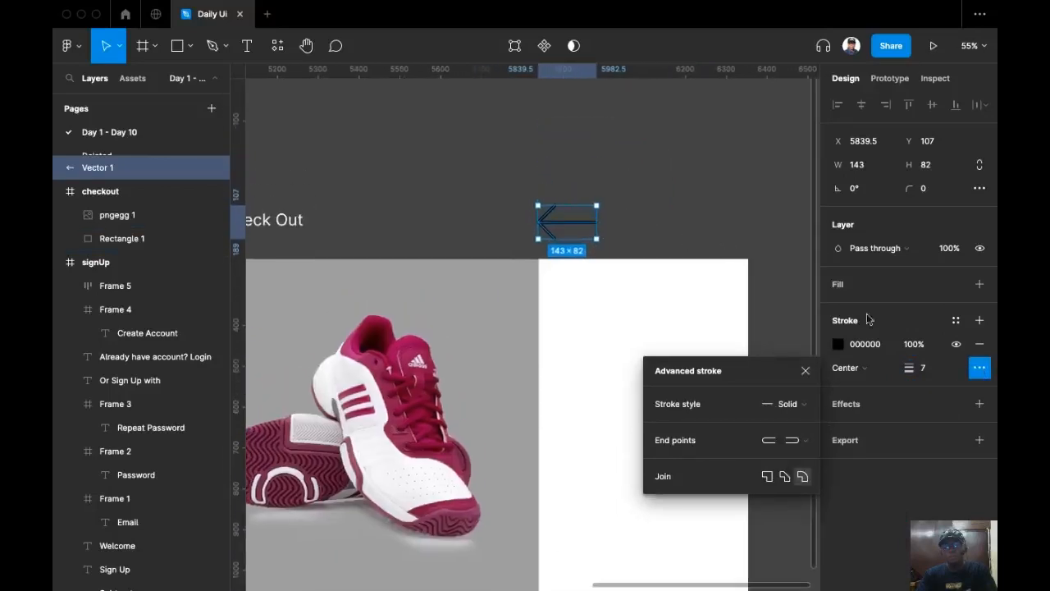
click(942, 166)
Reduce the arrow's height so it becomes a small 143×82 icon.
click(942, 166)
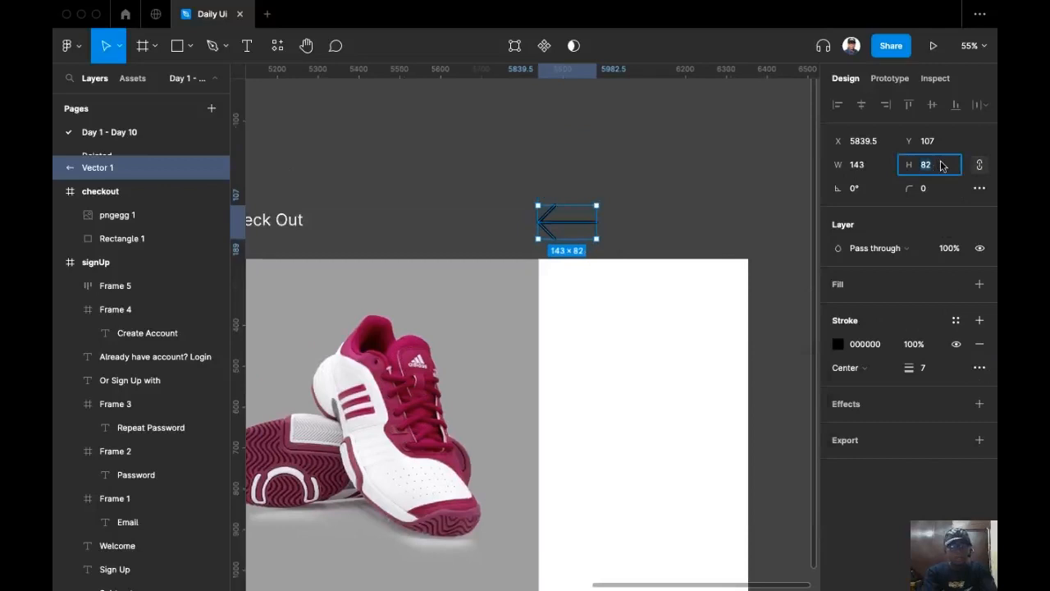
text(2)
key(Return)
key(Escape)
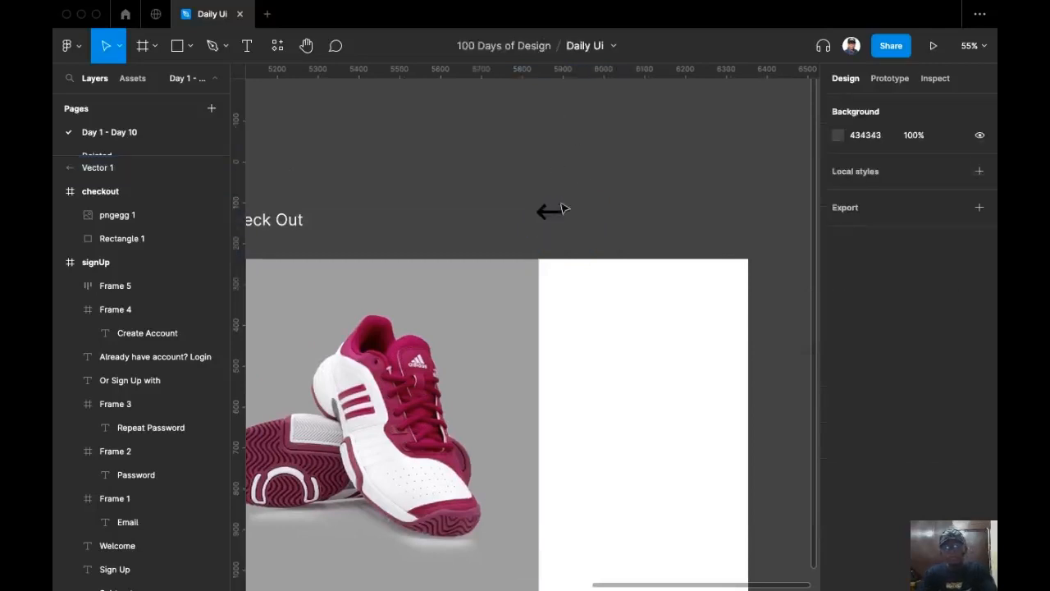
Move the arrow into the white checkout panel and colour it grey 9E9E9E with the eyedropper.
click(549, 215)
click(549, 206)
drag(550, 211, 573, 309)
click(579, 229)
click(570, 309)
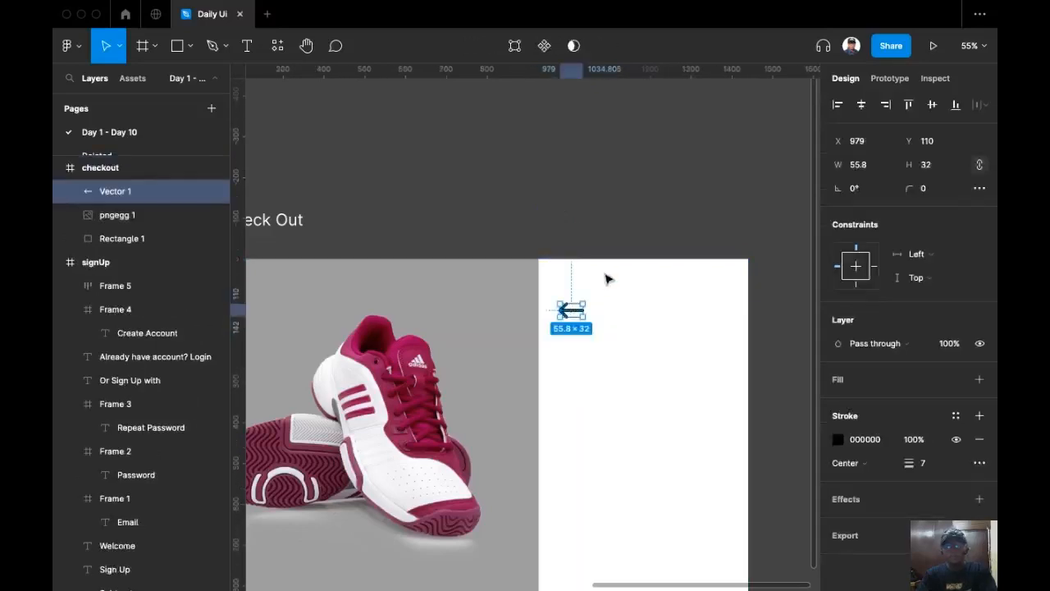
key(i)
click(515, 293)
click(593, 206)
Set the arrow's stroke weight to 5.
scroll(586, 122, down, 3)
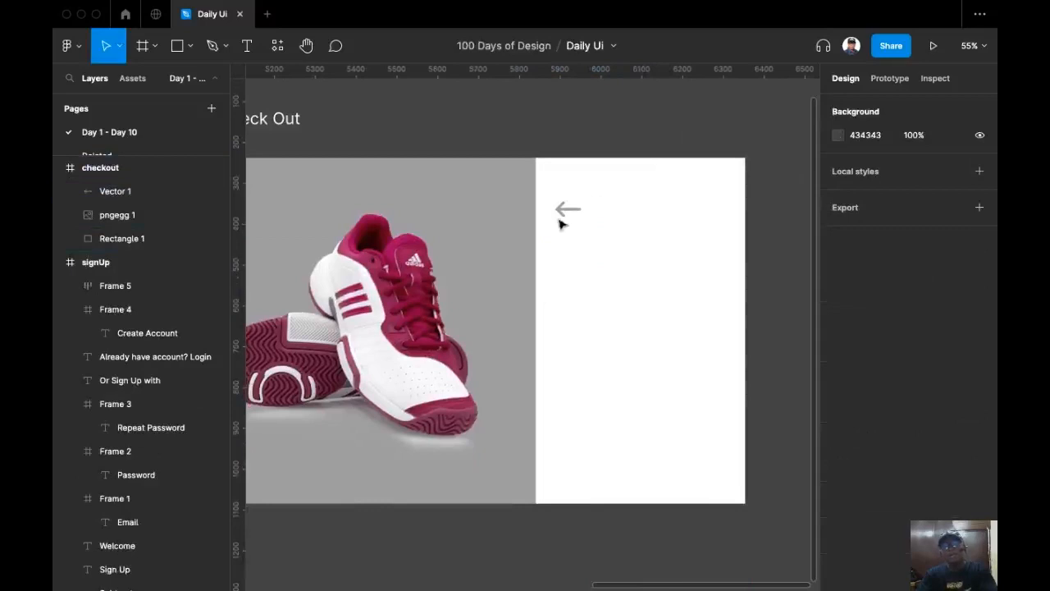
click(571, 210)
scroll(591, 232, up, 5)
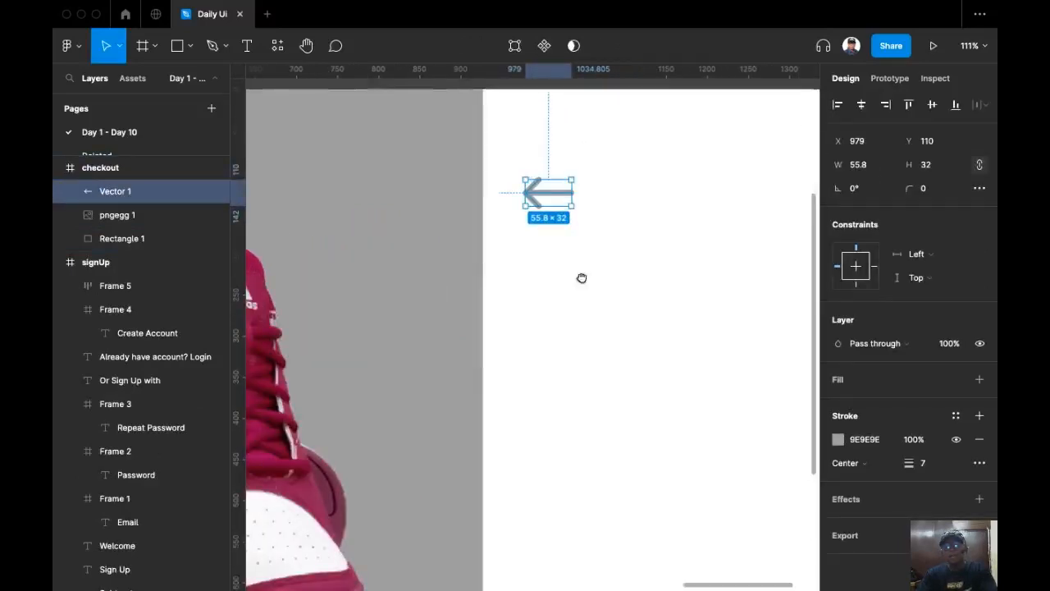
click(927, 463)
key(Down)
key(Down)
key(Down)
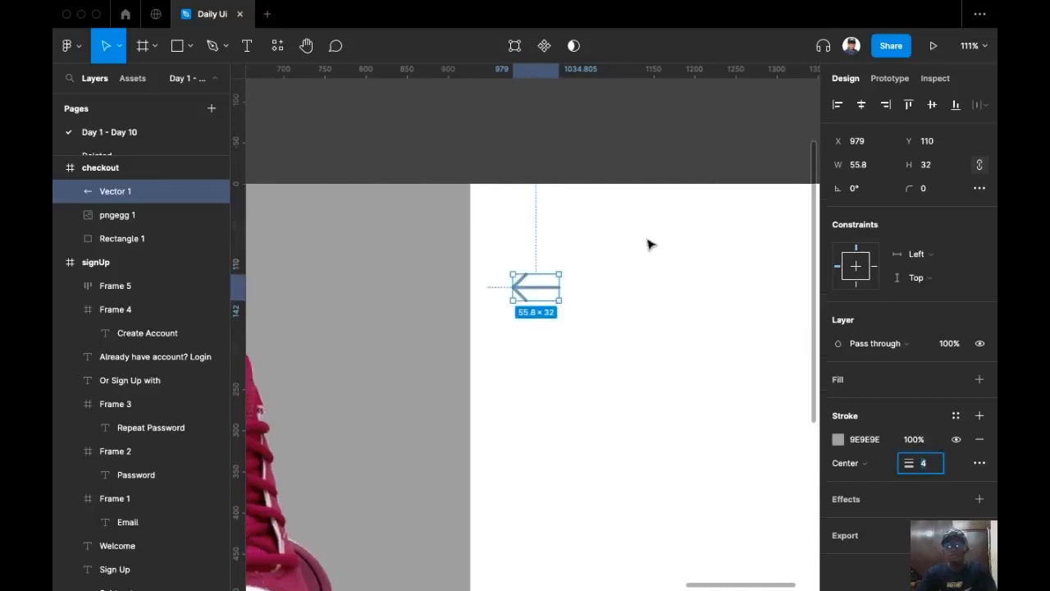
key(Down)
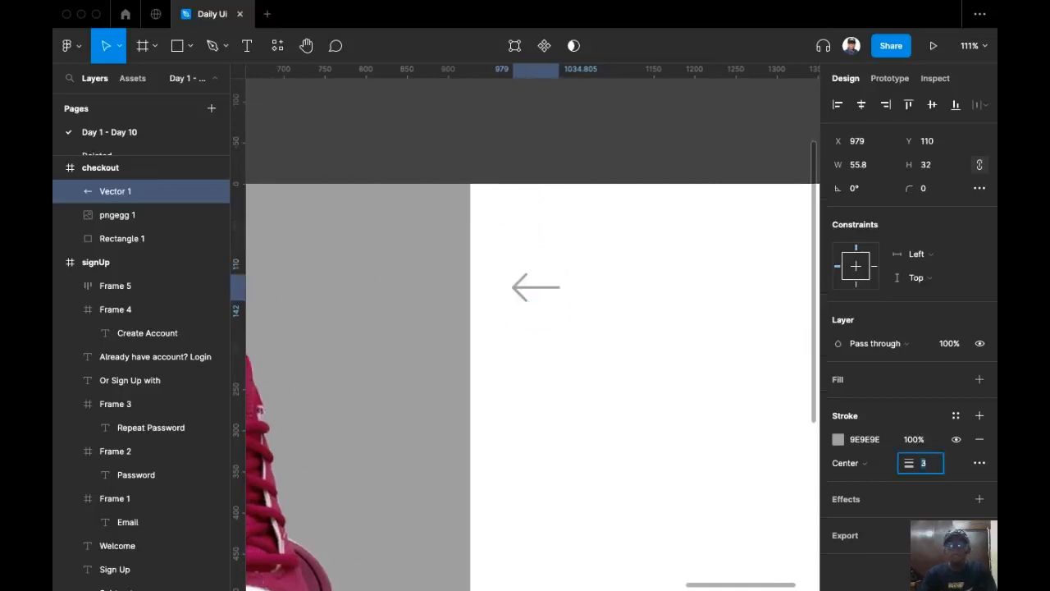
key(Up)
key(Up)
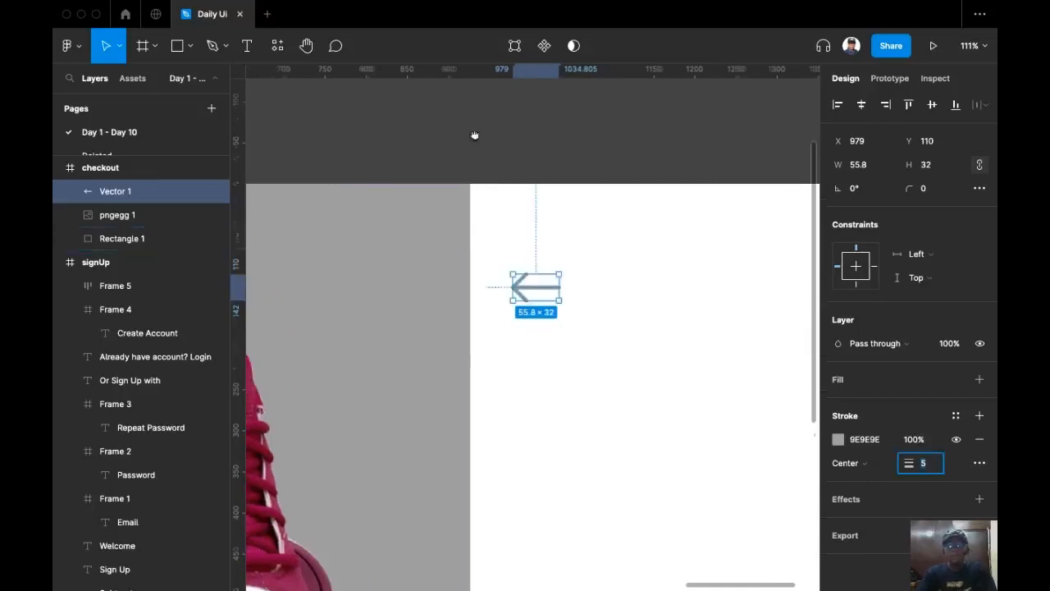
Nudge the arrow up to the top-left of the white panel.
scroll(474, 134, down, 5)
click(688, 225)
scroll(503, 208, up, 5)
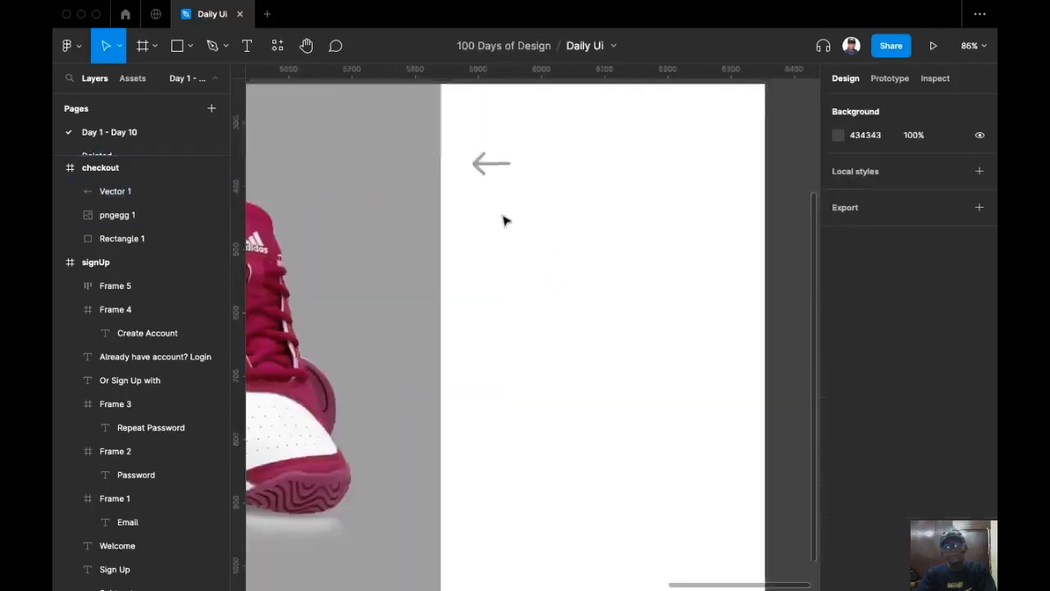
drag(501, 219, 499, 185)
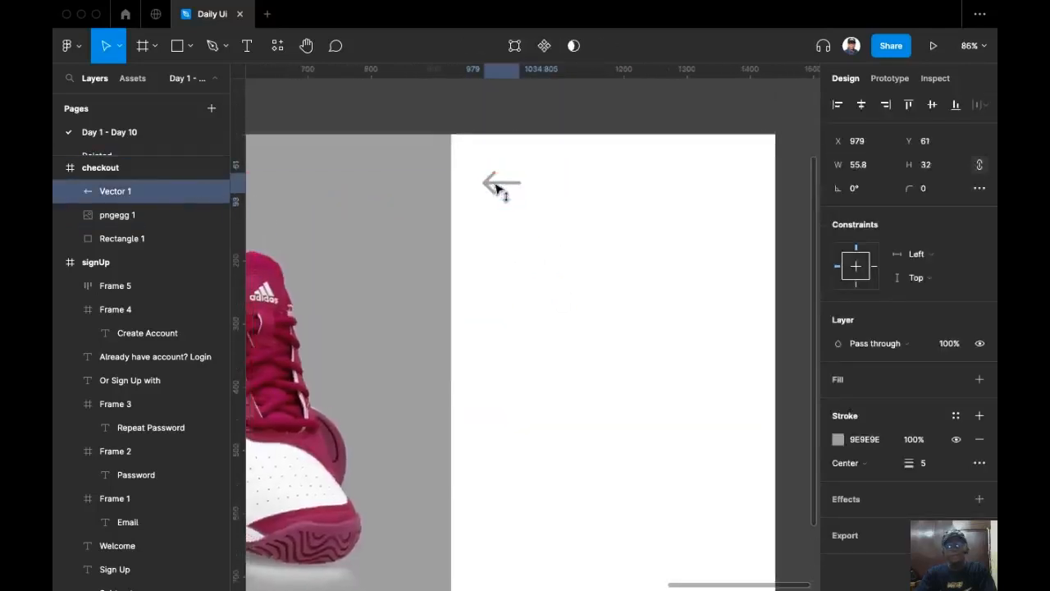
scroll(508, 218, down, 4)
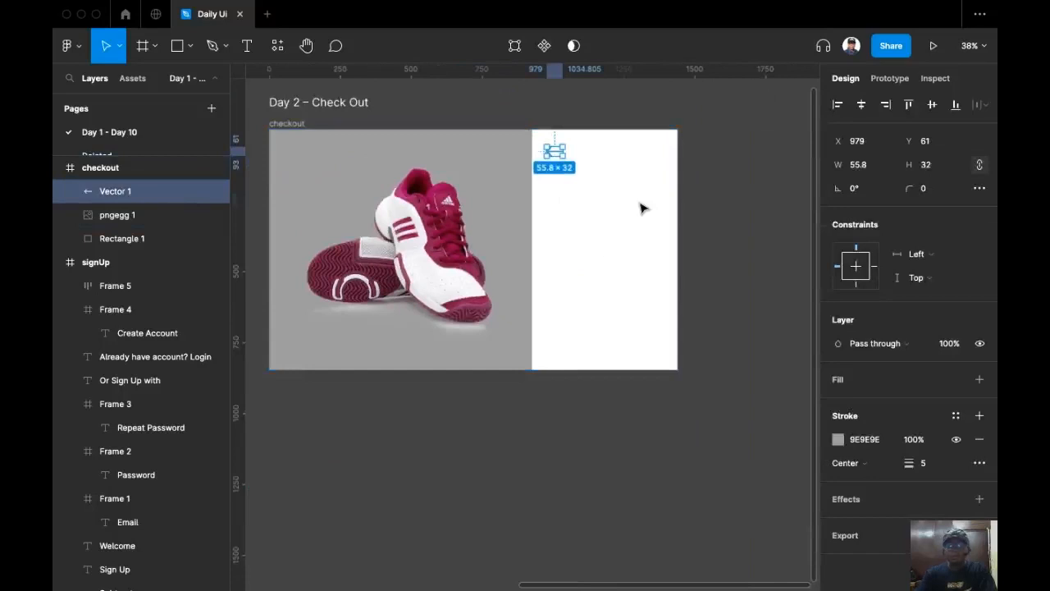
click(724, 215)
scroll(600, 228, up, 4)
scroll(581, 202, down, 2)
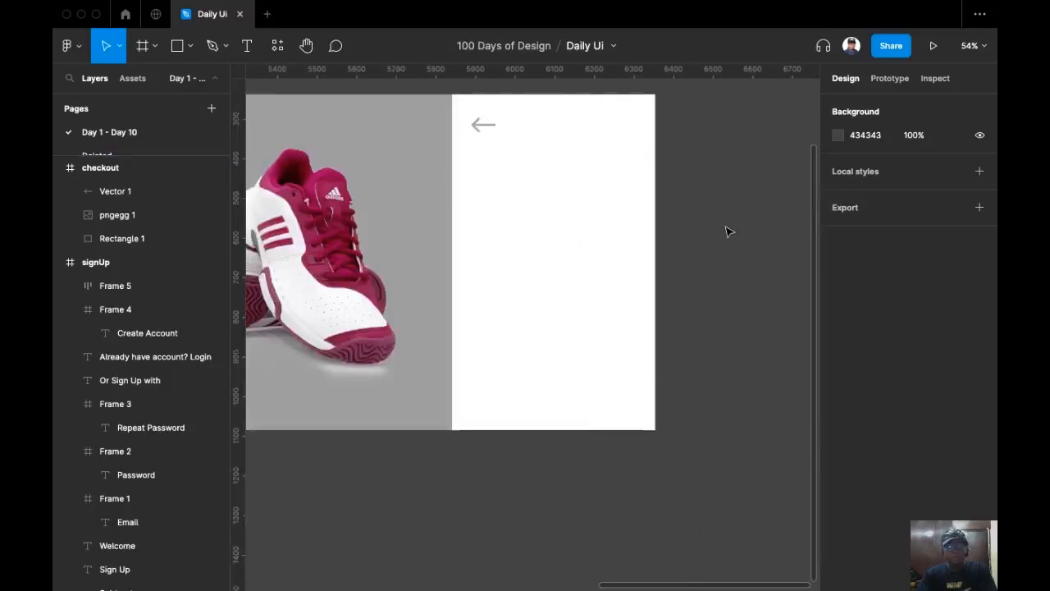
Show the layout grid columns with Shift+G and start a text box below the Back arrow.
key(shift+g)
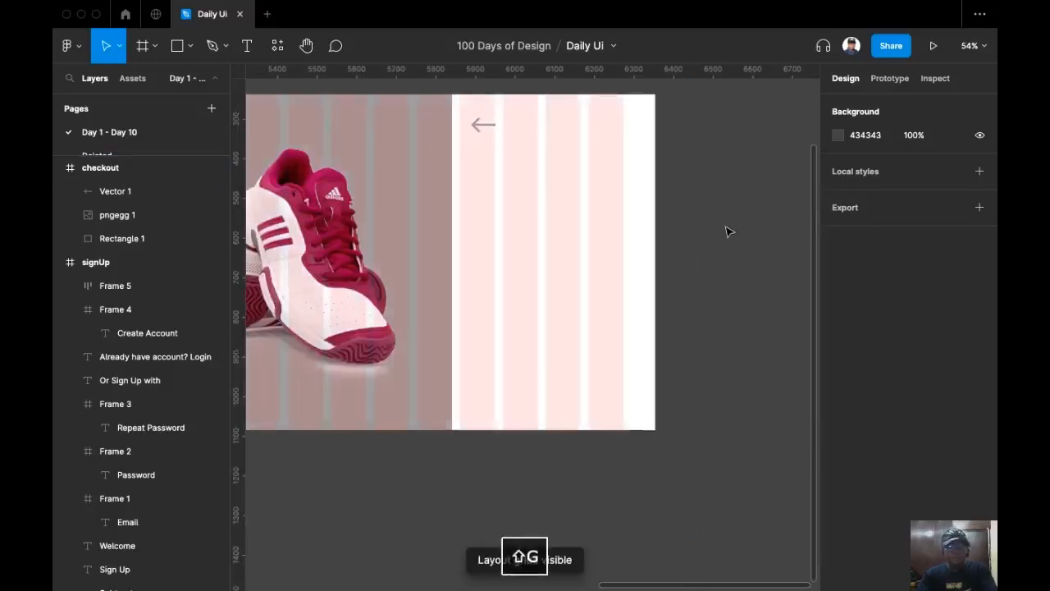
scroll(472, 128, up, 3)
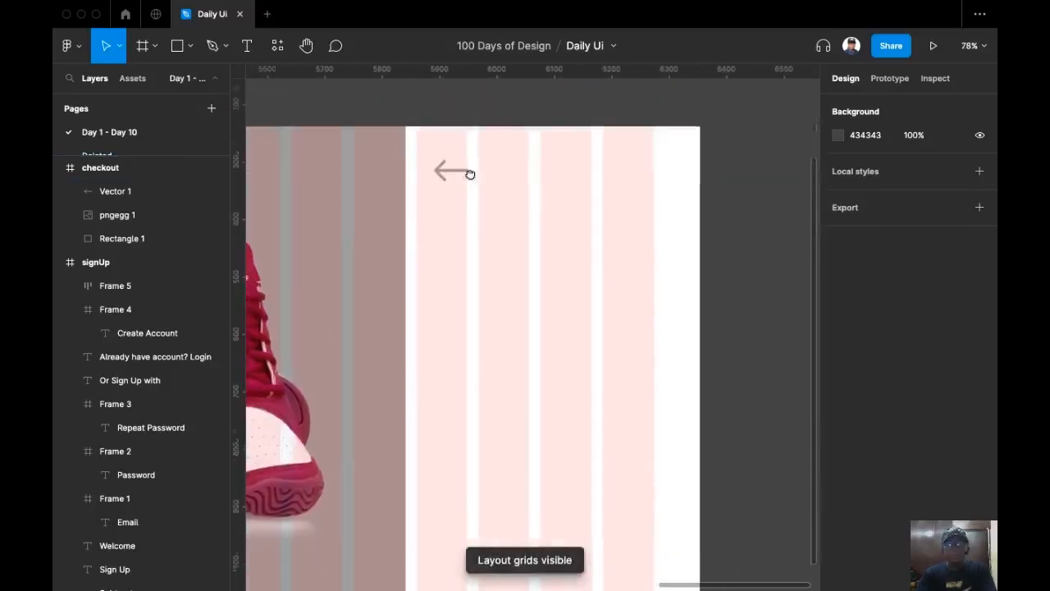
click(248, 48)
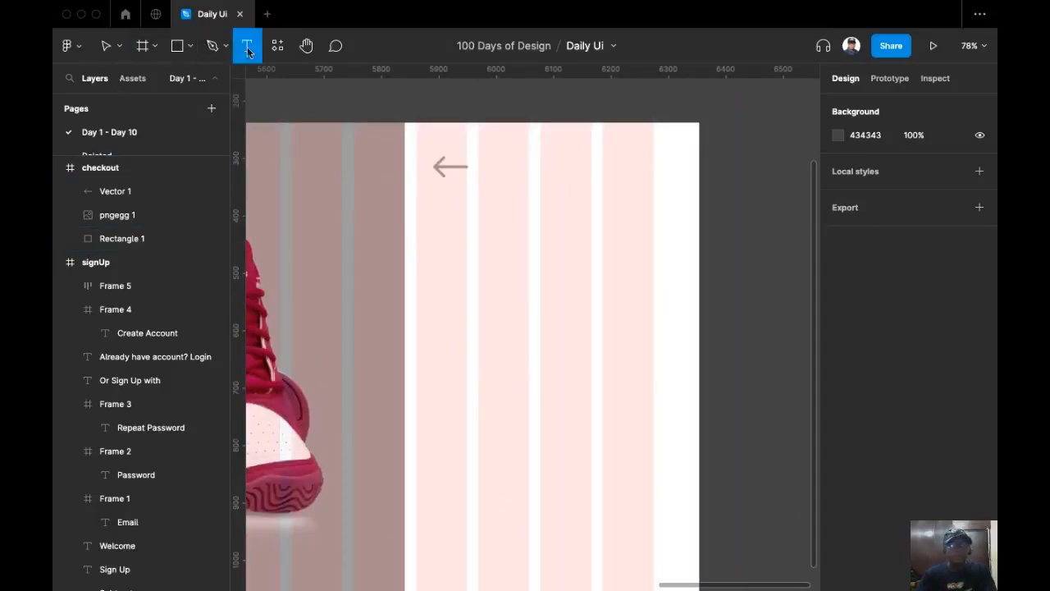
click(437, 221)
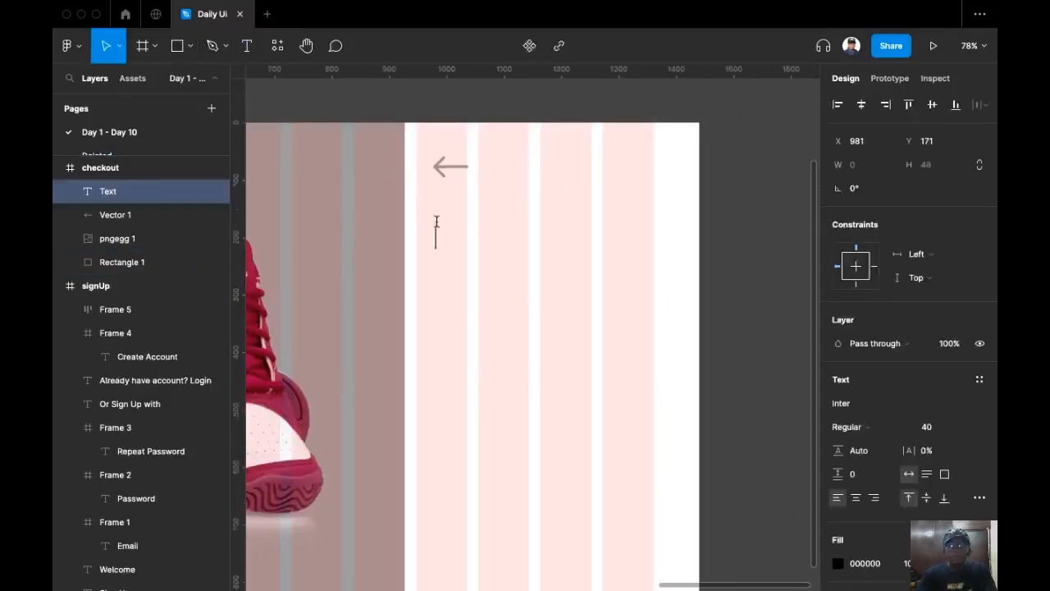
drag(437, 222, 532, 220)
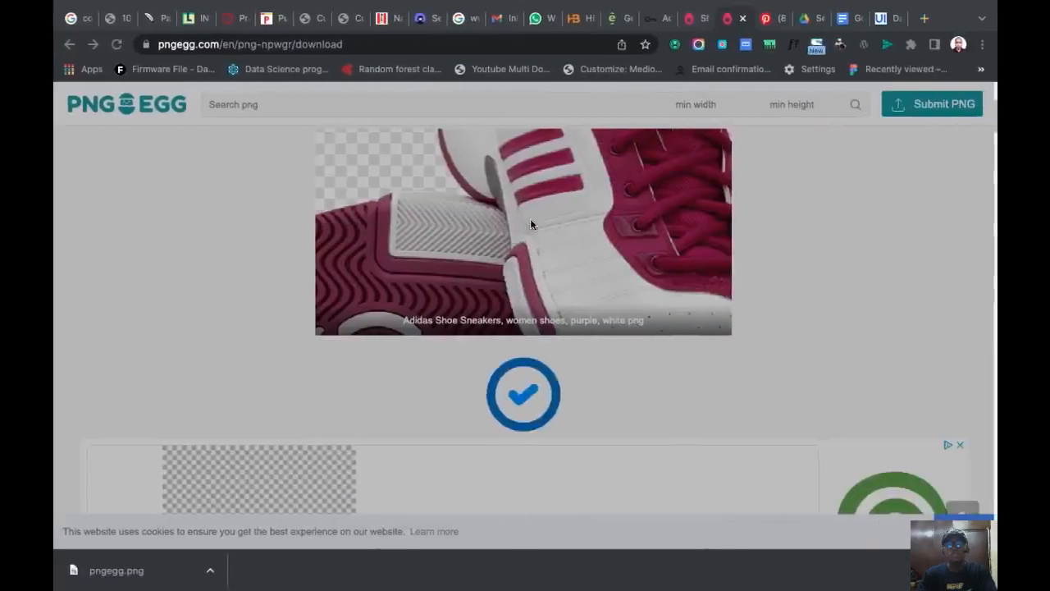
Copy the 'Adidas Shoe Sneakers' caption from PNG Egg and return to Figma.
scroll(725, 338, down, 1)
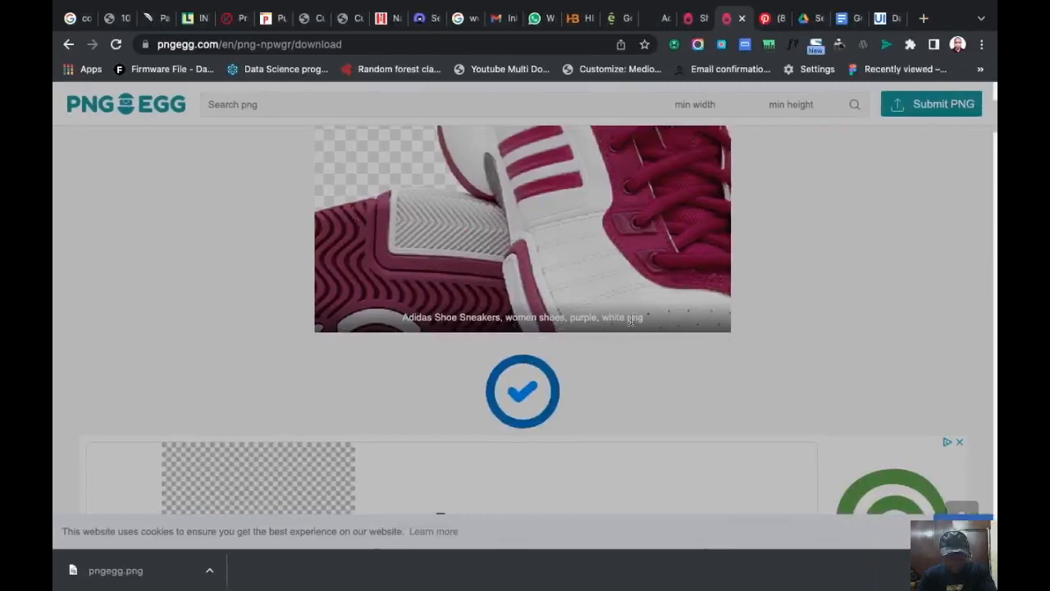
drag(626, 319, 368, 309)
key(super+c)
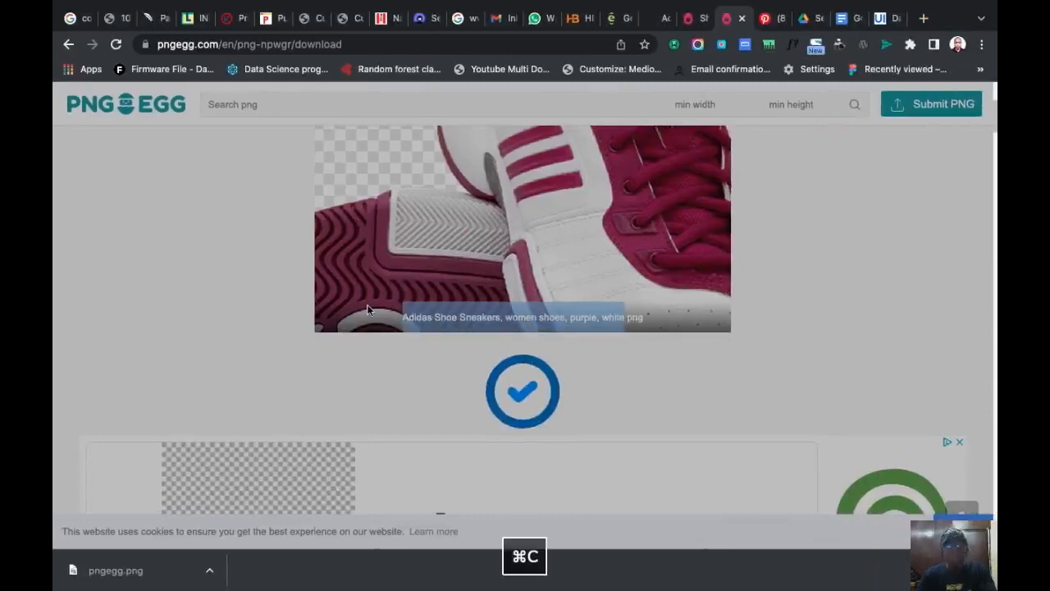
key(ctrl+Left)
scroll(596, 295, up, 5)
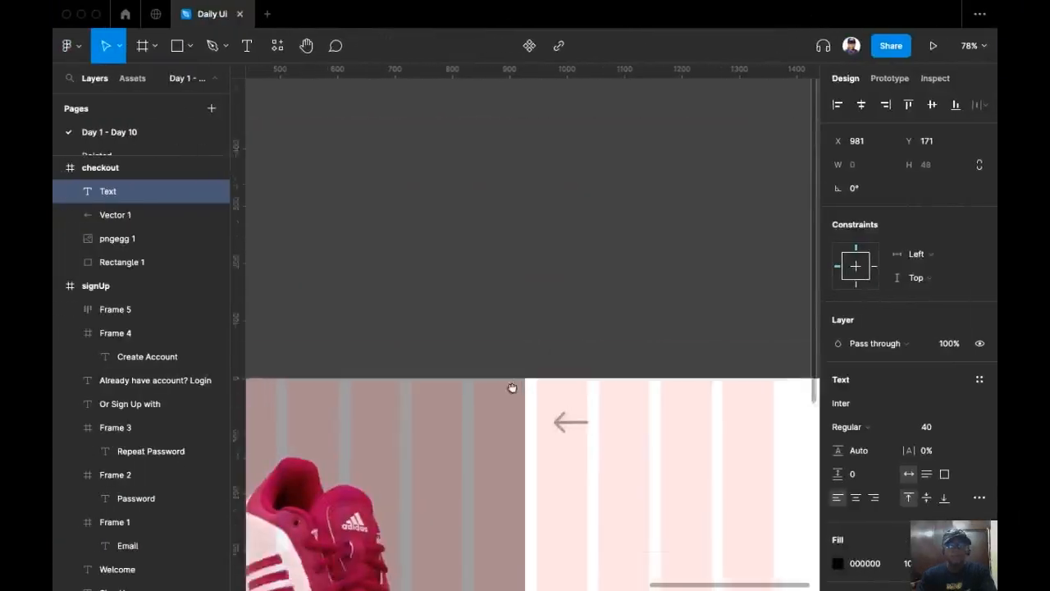
Paste the copied sneaker caption into a new text box on the canvas.
click(247, 45)
click(446, 256)
key(super+v)
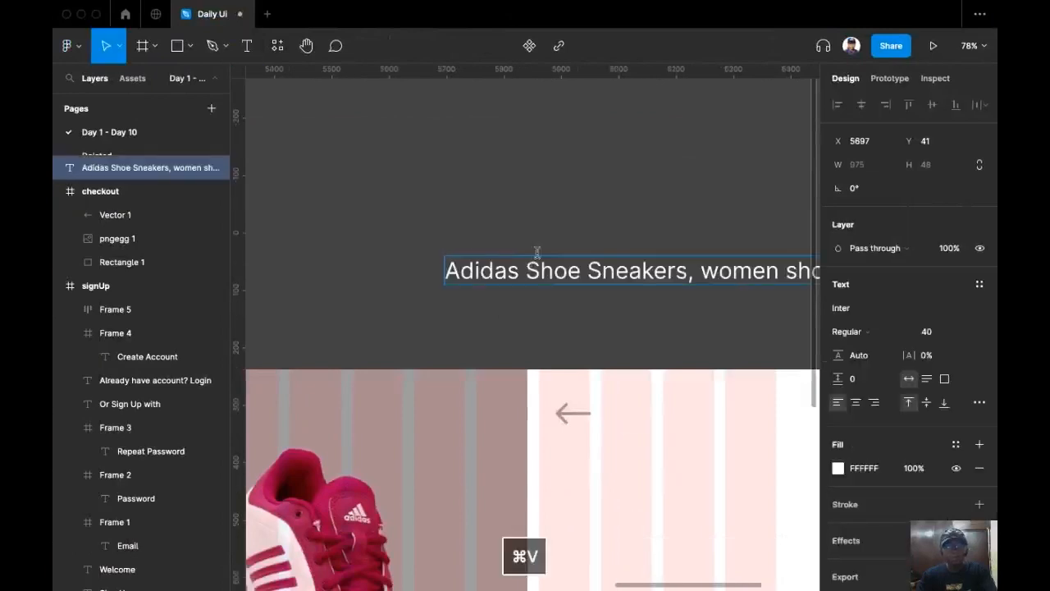
click(533, 238)
scroll(415, 195, right, 3)
scroll(392, 154, down, 3)
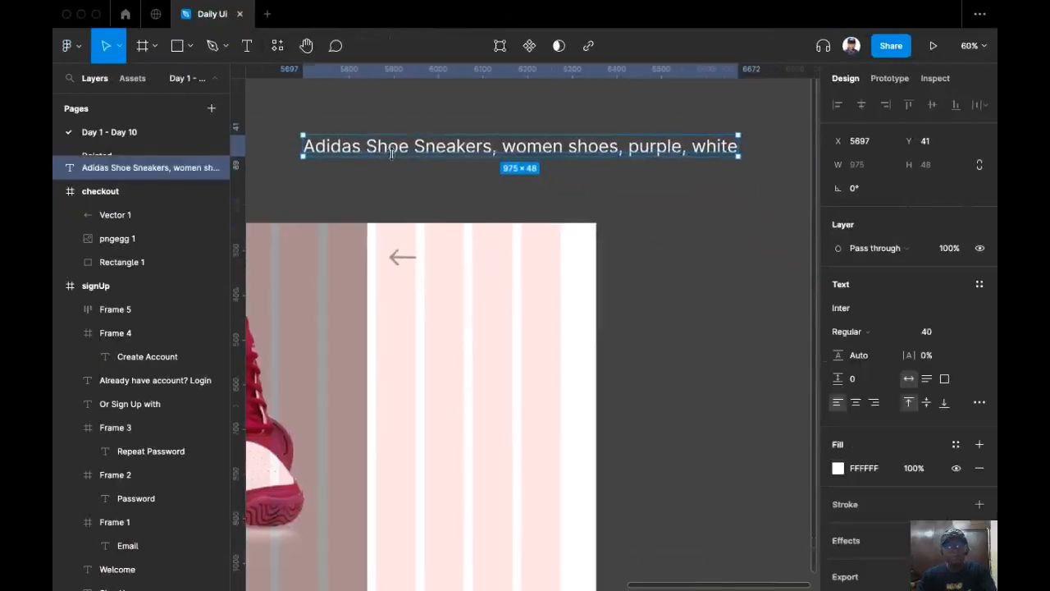
Split 'women shoes, purple, white' into its own text and move 'Adidas Shoe Sneakers,' into the checkout frame.
double_click(489, 148)
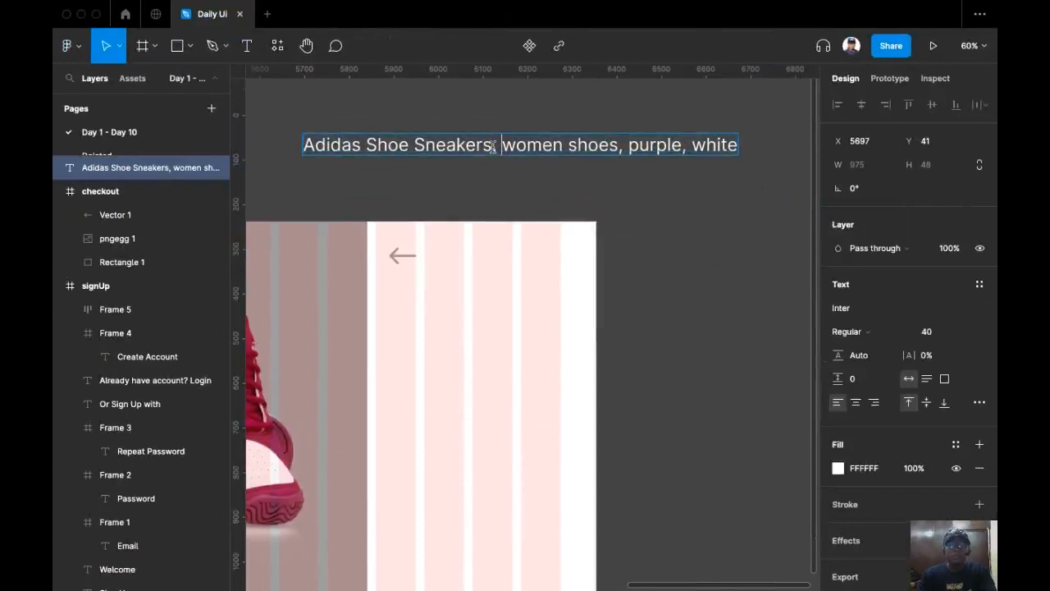
click(494, 146)
key(Return)
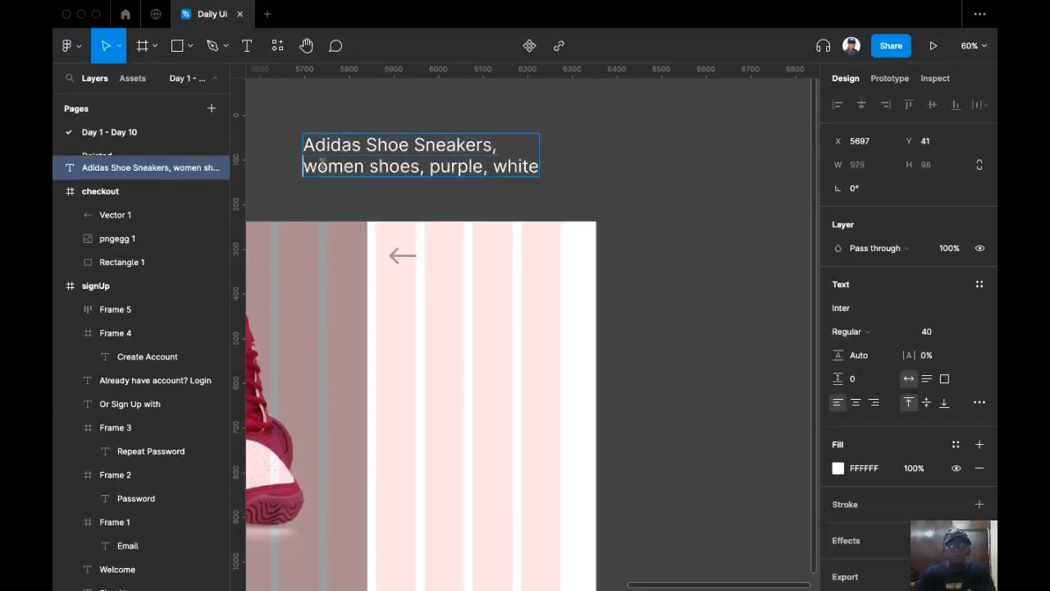
drag(303, 164, 569, 168)
key(super+x)
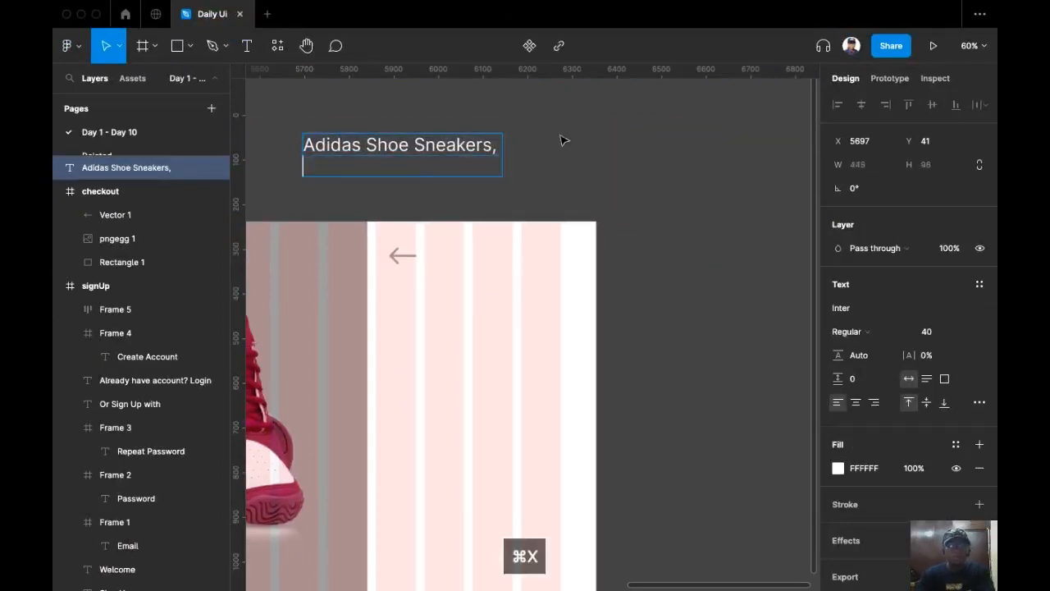
key(BackSpace)
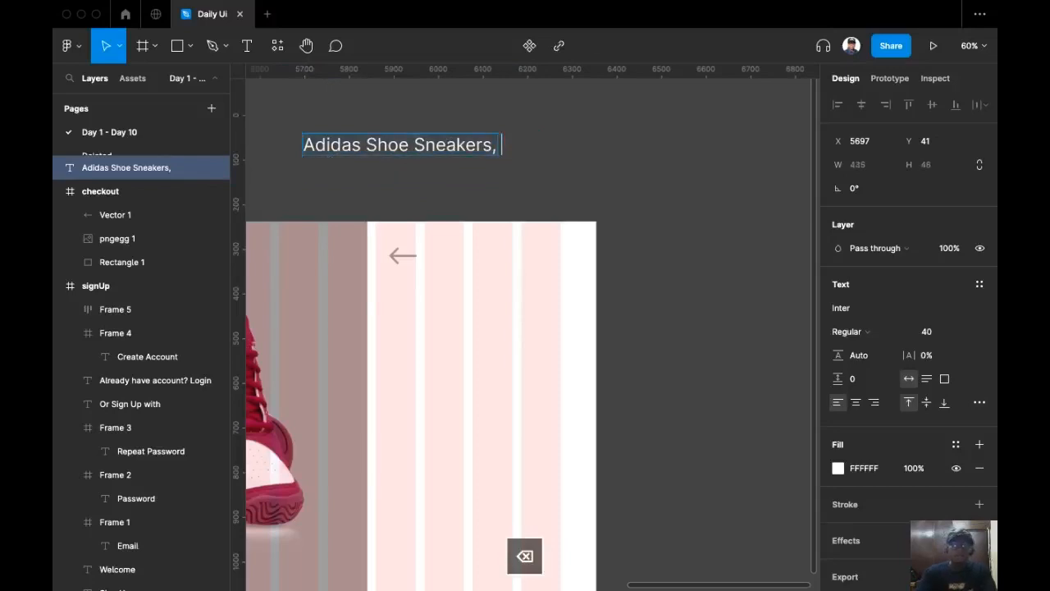
key(Escape)
right_click(544, 138)
click(570, 140)
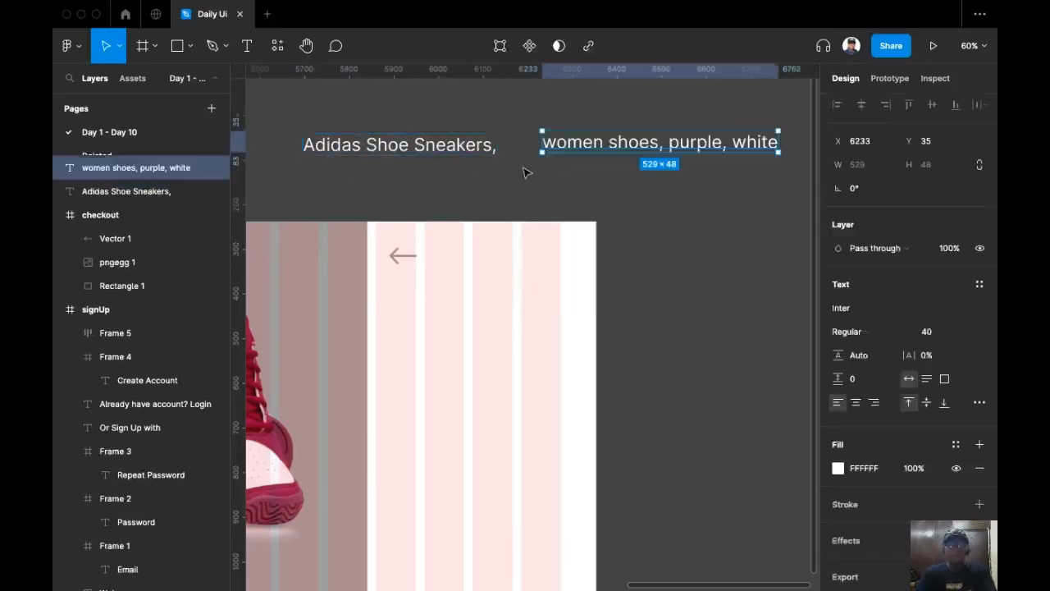
click(377, 154)
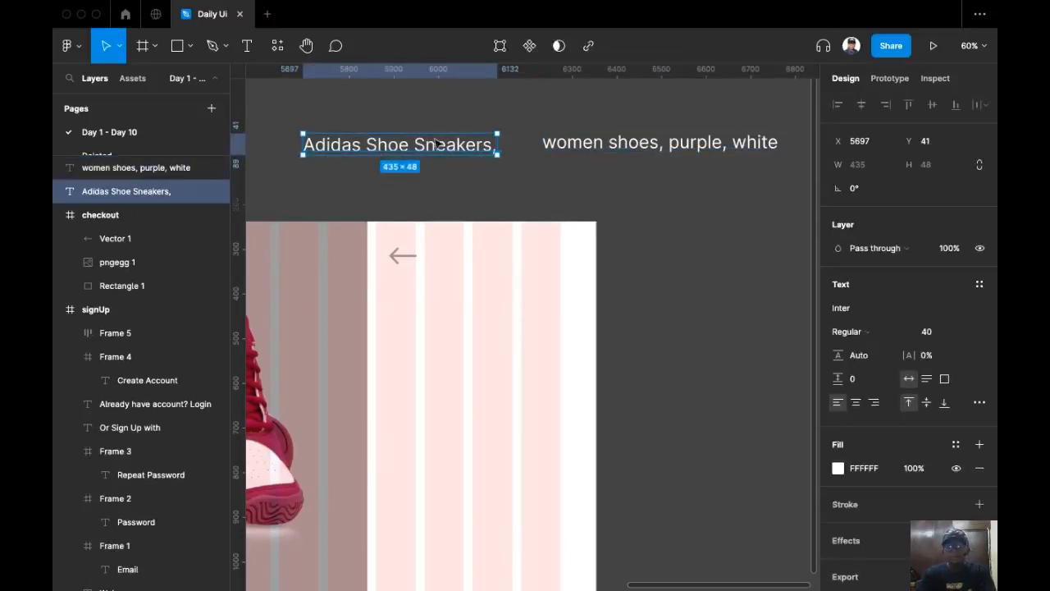
drag(384, 147, 433, 320)
Colour the heading crimson sampled from the shoe and delete the trailing 's,'.
key(i)
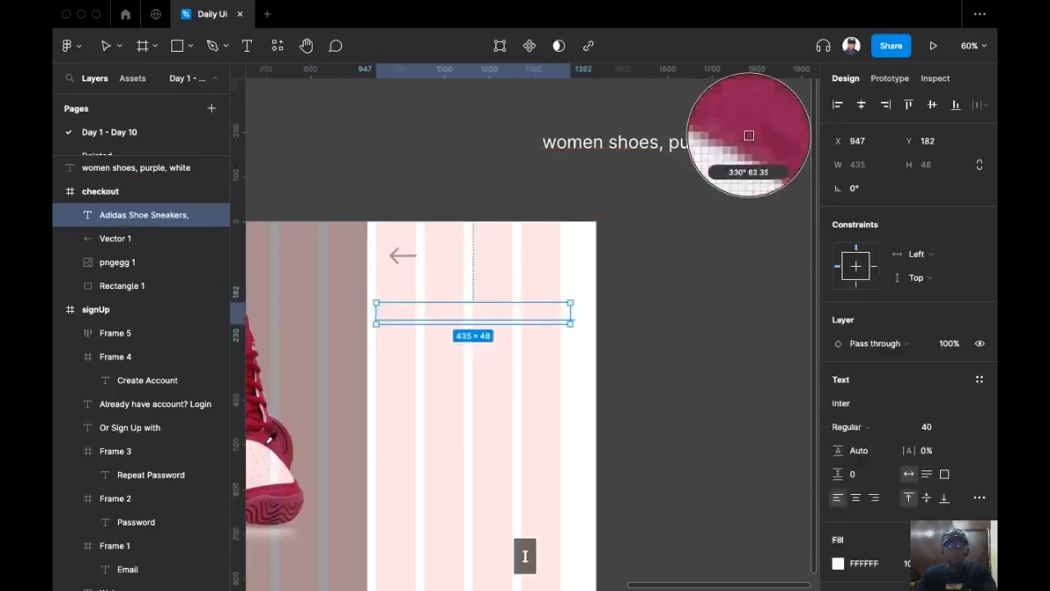
click(269, 437)
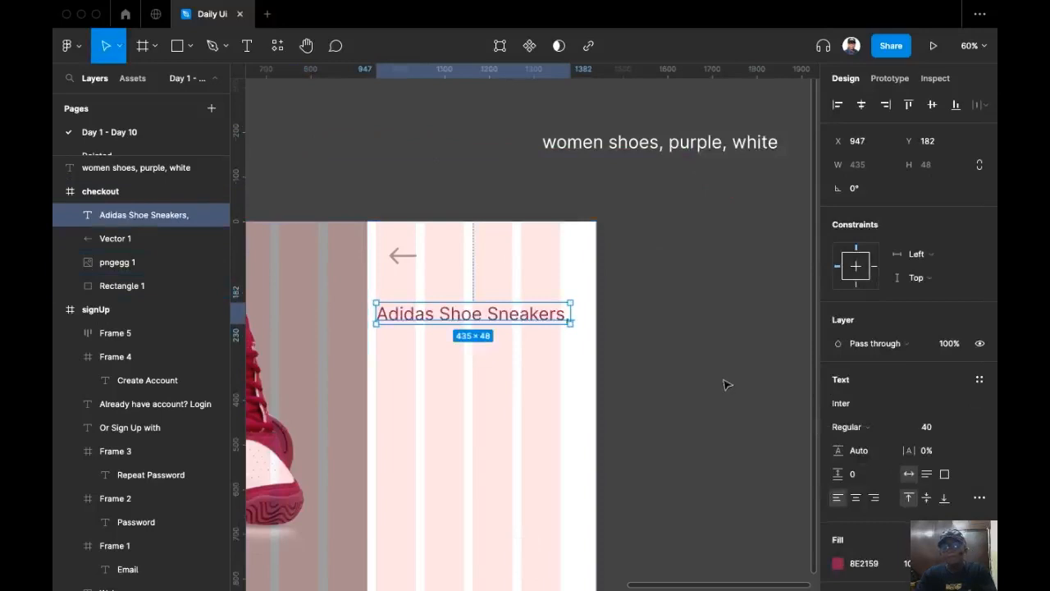
double_click(555, 322)
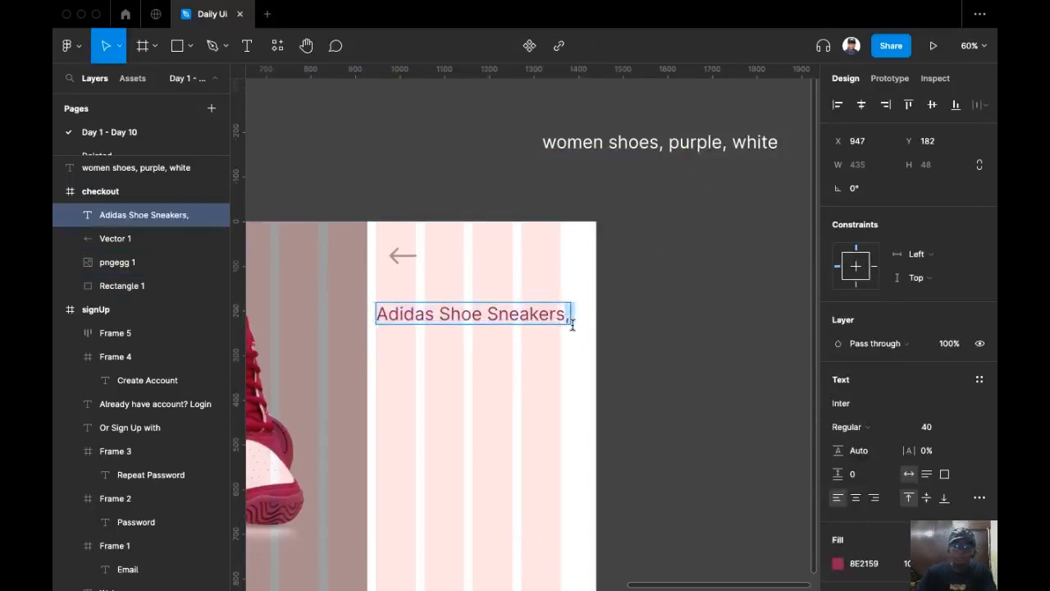
key(BackSpace)
key(BackSpace)
key(Escape)
click(670, 301)
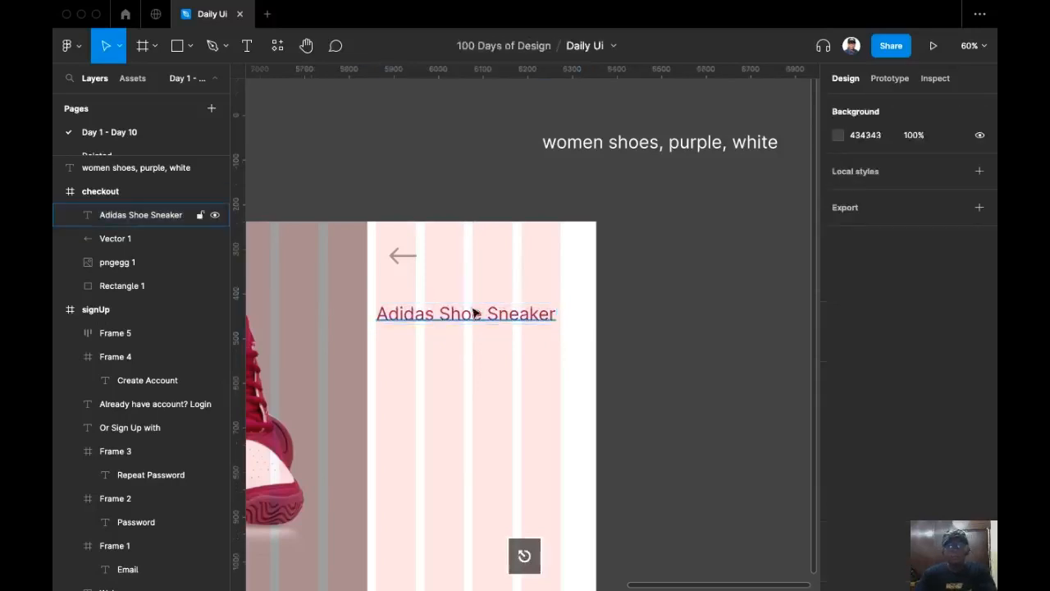
Cut 'Adidas' out of the heading and paste it as a separate text layer.
click(475, 312)
drag(443, 313, 345, 308)
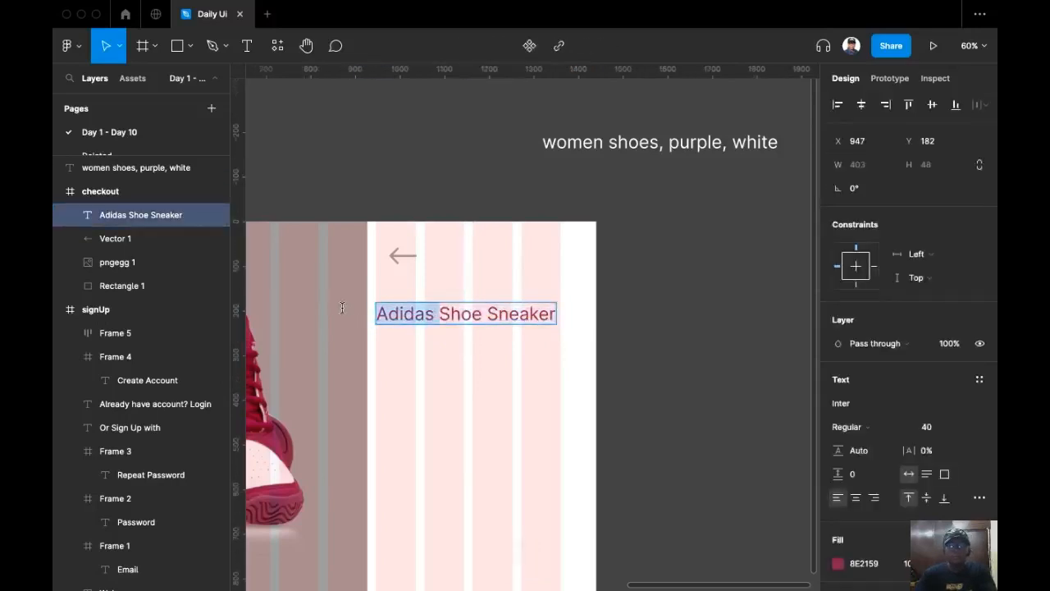
key(Escape)
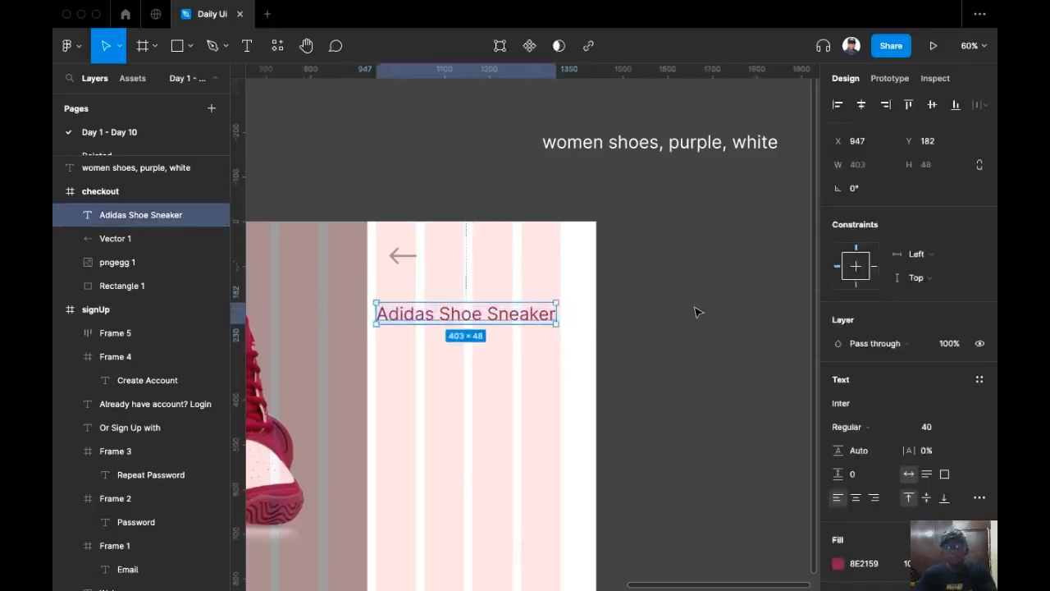
double_click(442, 319)
key(Escape)
double_click(450, 319)
click(441, 314)
drag(442, 315, 331, 307)
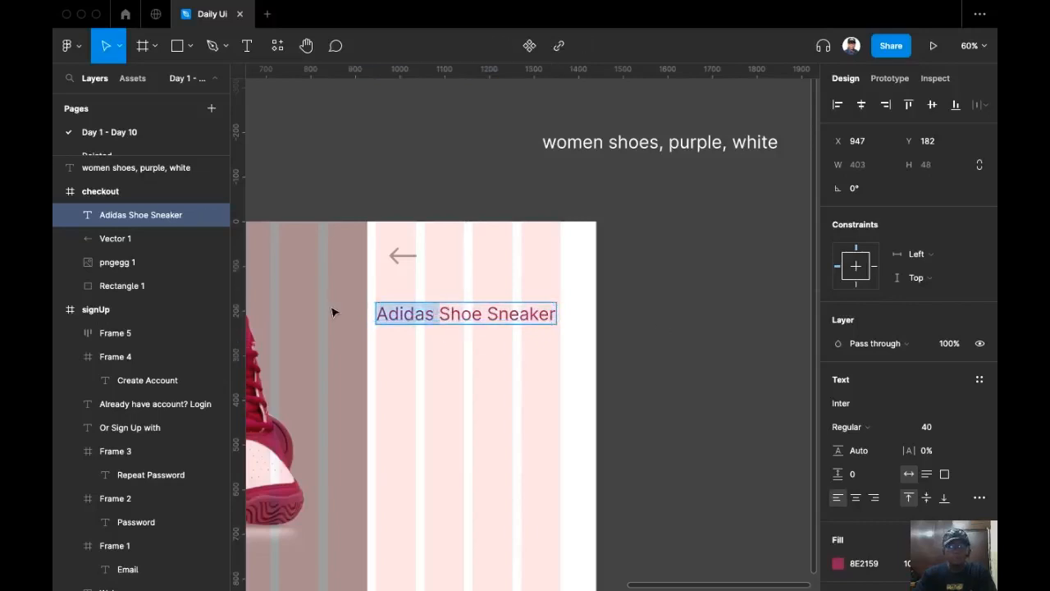
key(super+x)
right_click(672, 263)
click(693, 265)
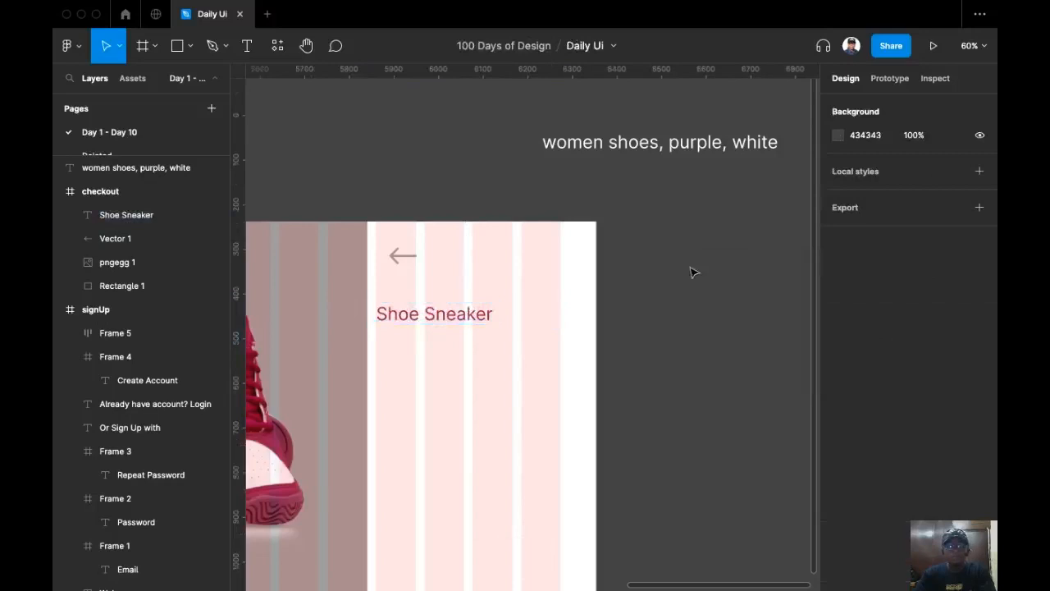
Set the Shoe Sneaker heading to Poppins Bold, size 32.
click(412, 323)
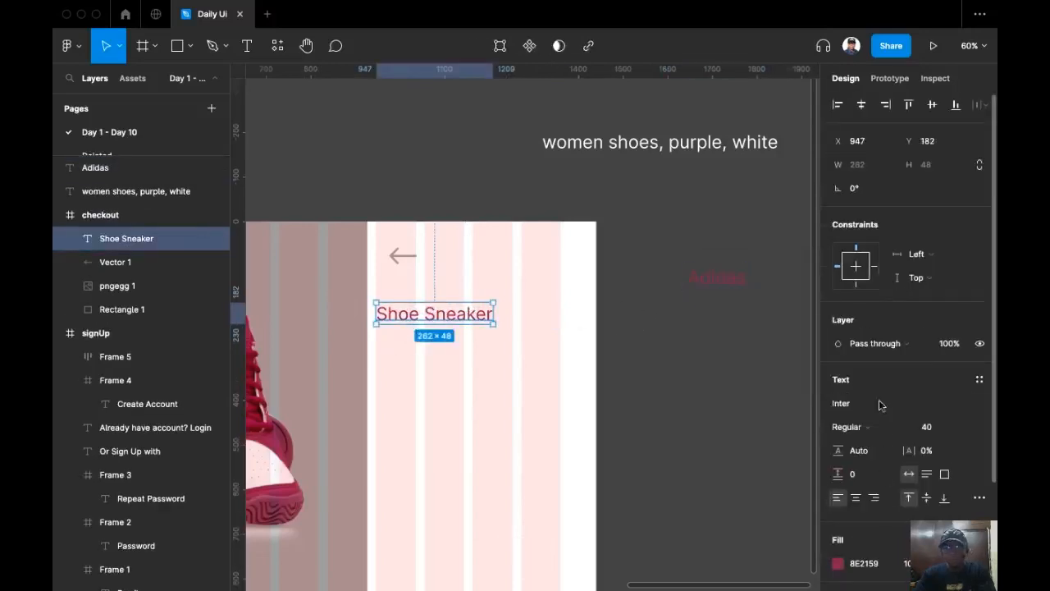
click(884, 428)
click(958, 433)
click(960, 430)
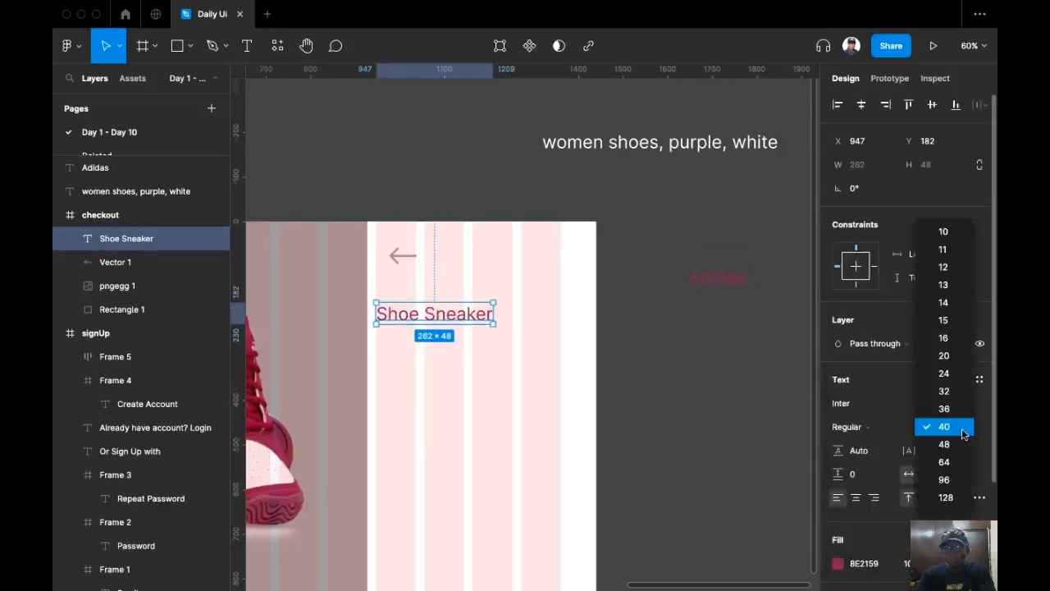
click(952, 397)
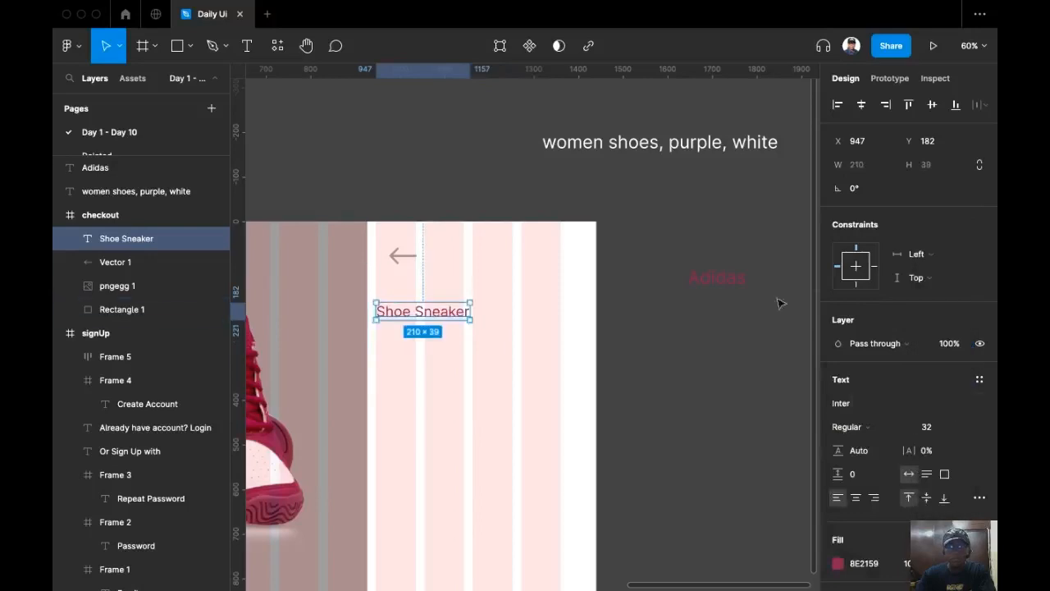
click(856, 410)
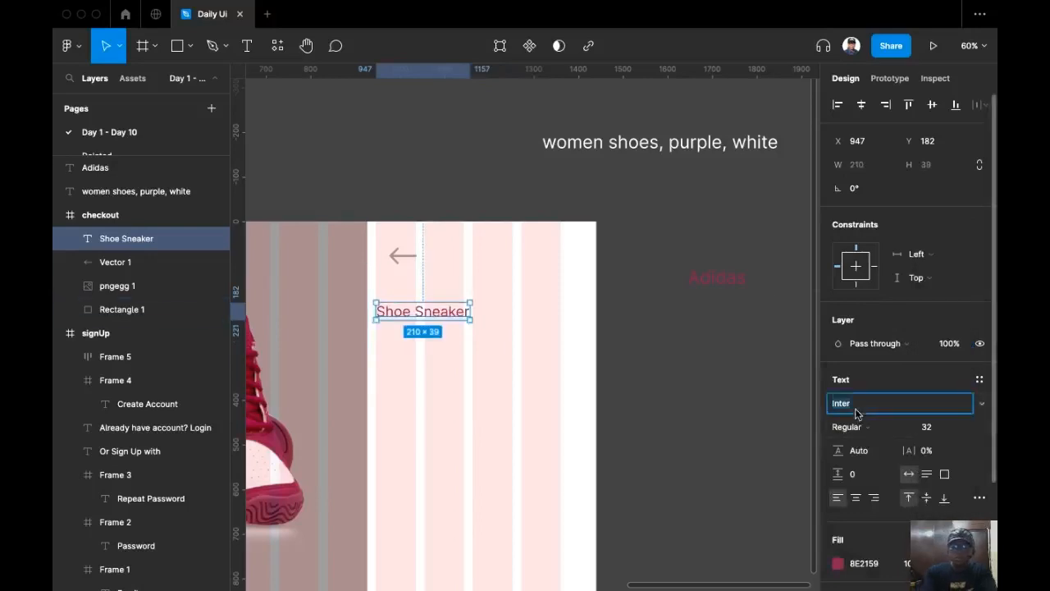
text(Poppins)
key(Return)
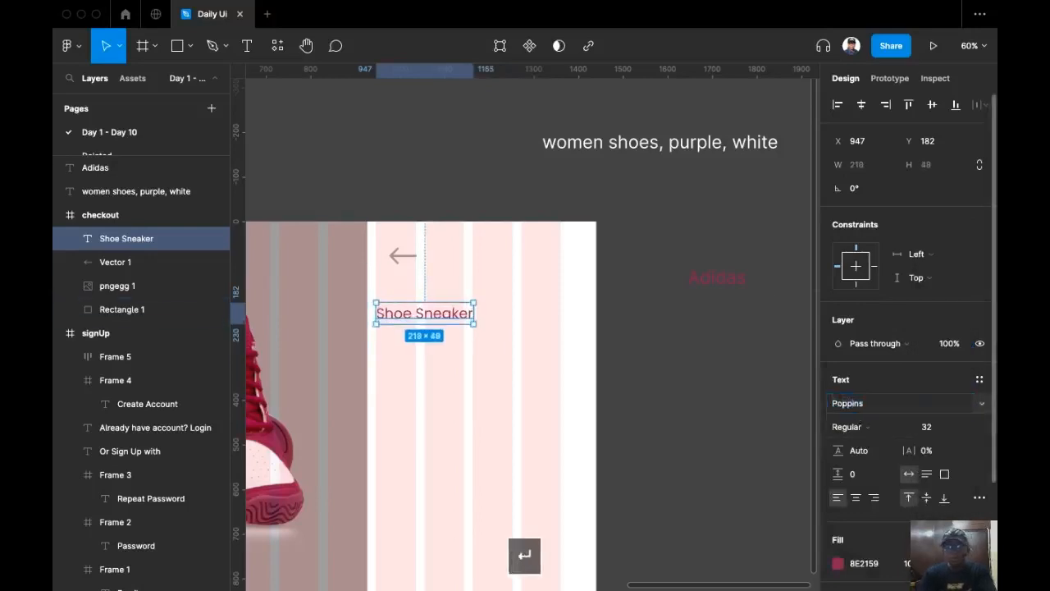
click(848, 428)
click(859, 479)
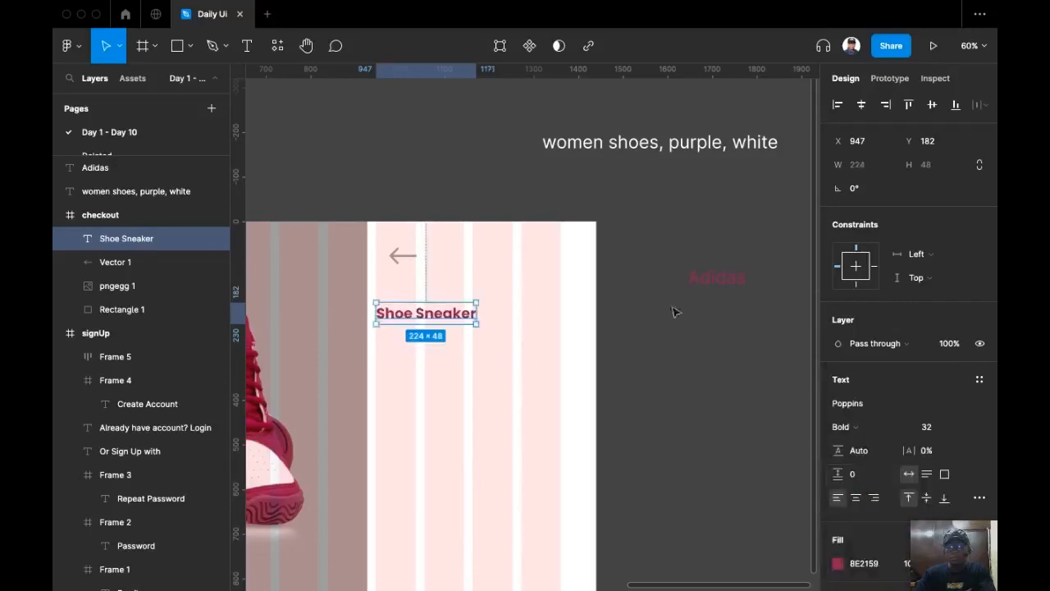
Move the 'women shoes, purple, white' tagline into the checkout frame below the heading.
scroll(621, 323, up, 1)
scroll(619, 288, down, 1)
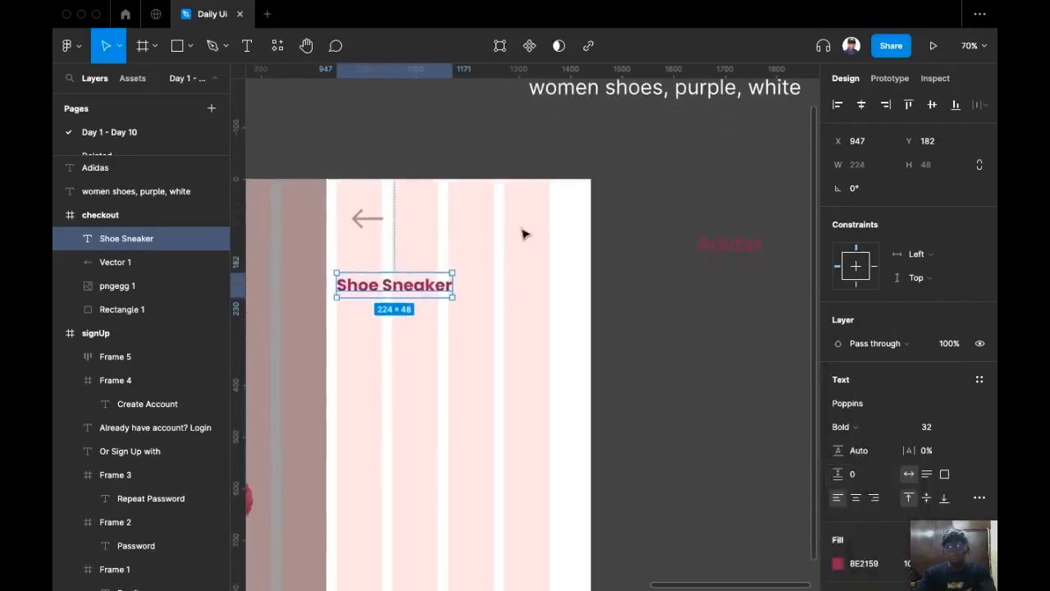
drag(589, 87, 437, 325)
Give the tagline a grey fill and font size 20.
scroll(476, 339, left, 1)
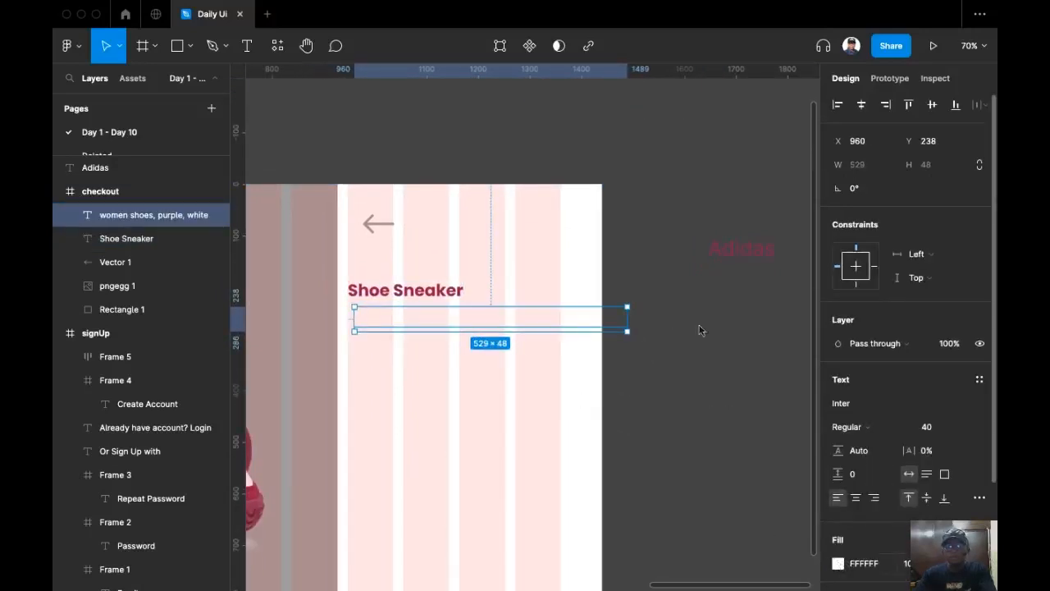
click(837, 563)
drag(672, 344, 539, 342)
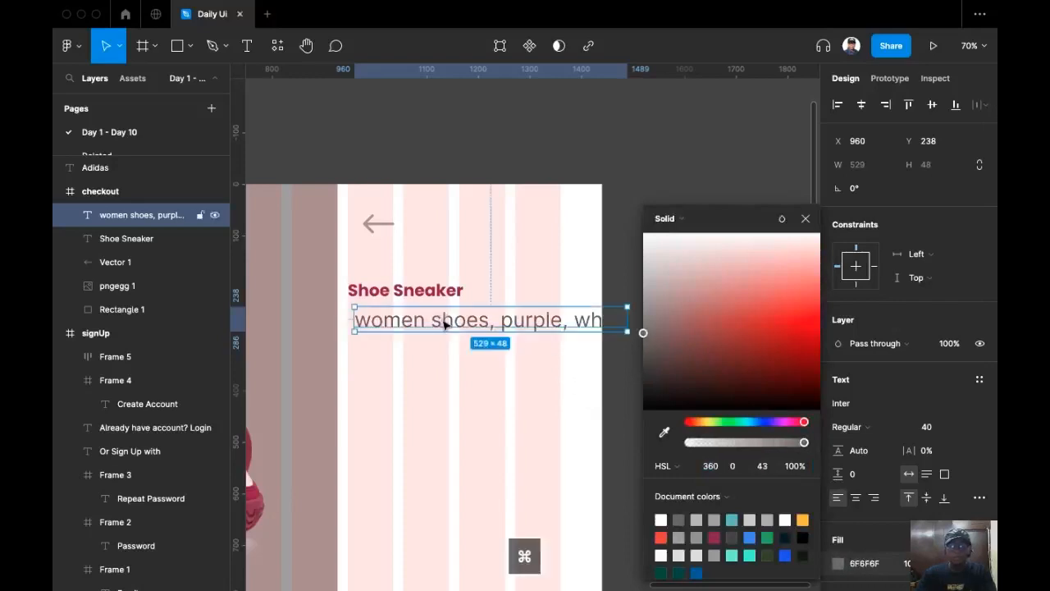
click(938, 431)
text(2)
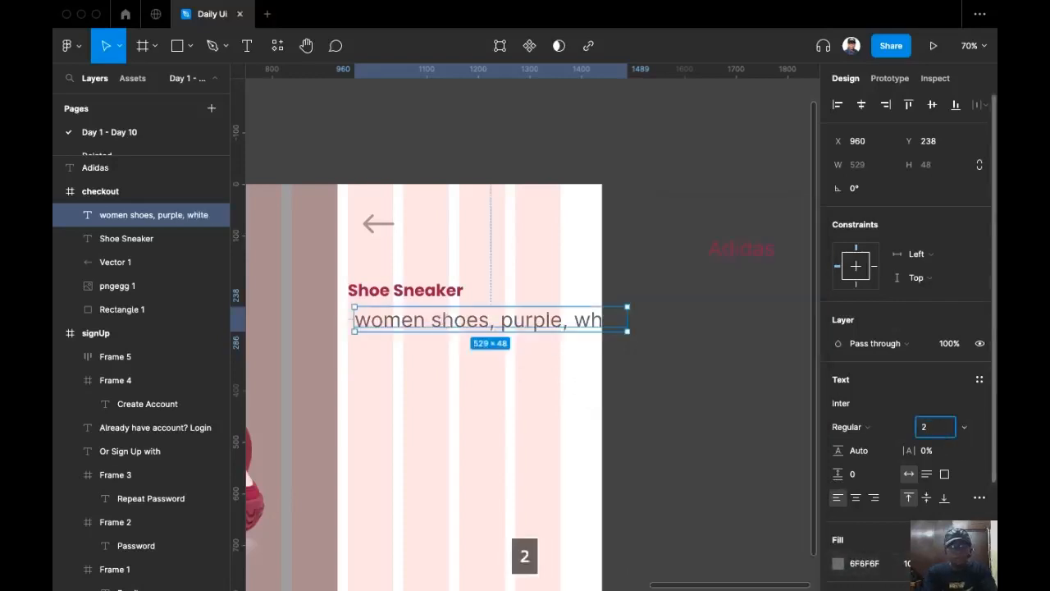
text(0)
key(Return)
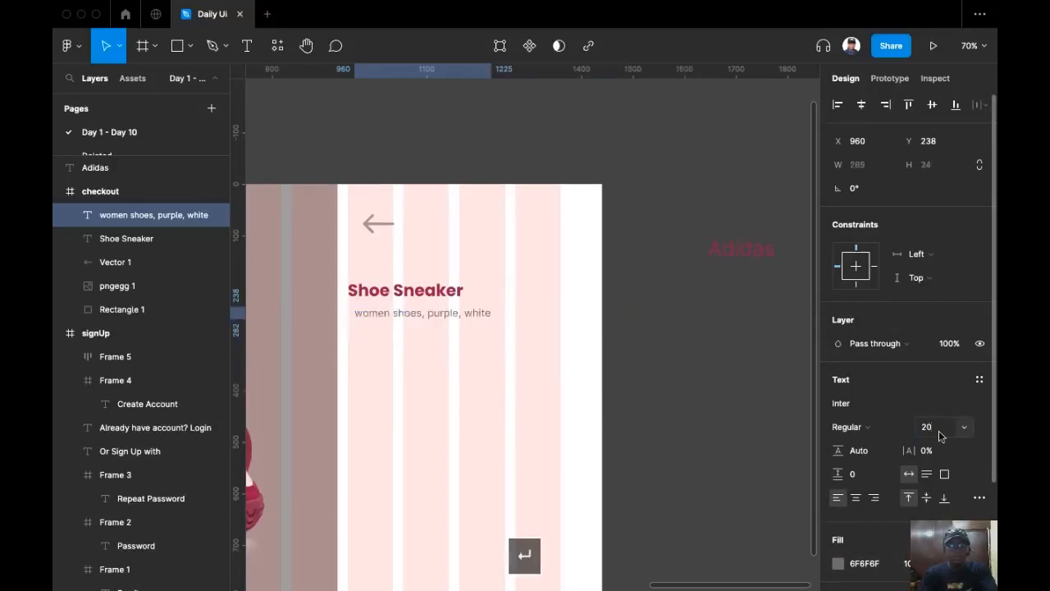
Set the tagline's letter spacing to -5% and align it under Shoe Sneaker's left edge.
scroll(451, 348, up, 3)
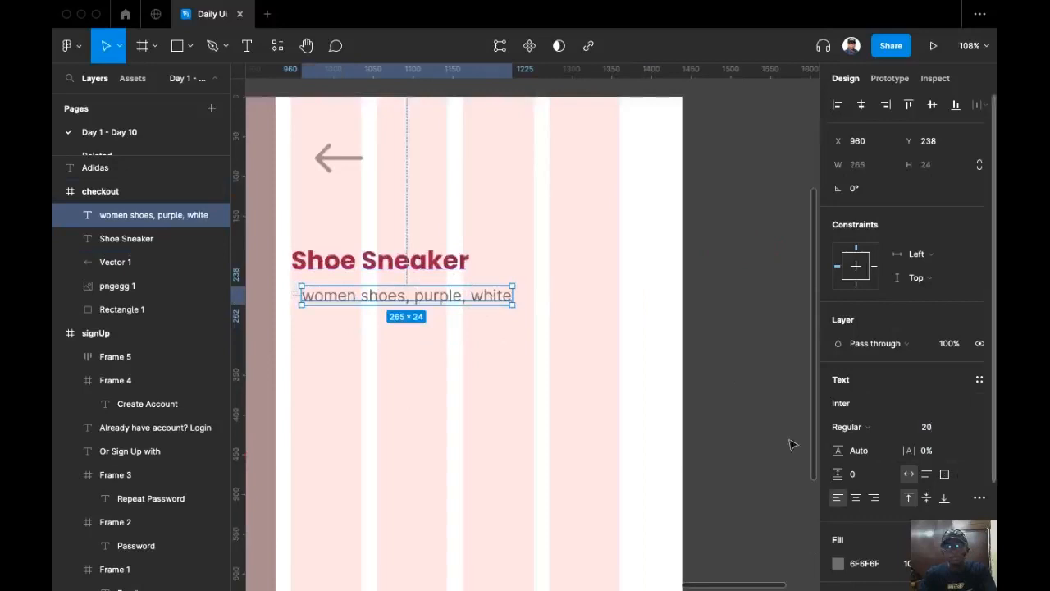
mouse_move(908, 451)
mouse_down()
mouse_move(860, 454)
mouse_move(891, 454)
mouse_up()
click(954, 454)
text(-5)
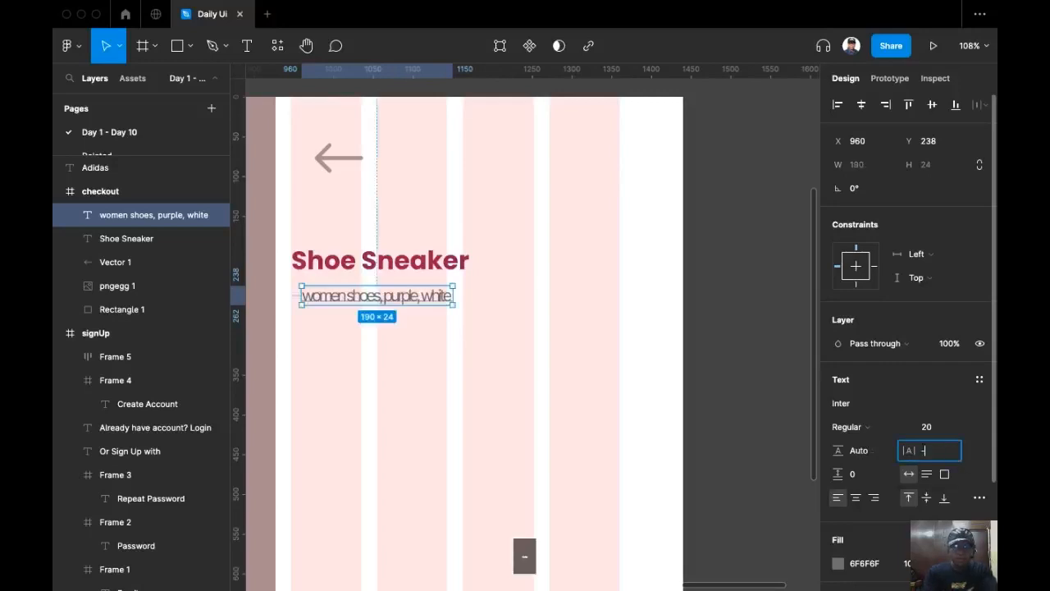
key(Return)
scroll(310, 307, up, 3)
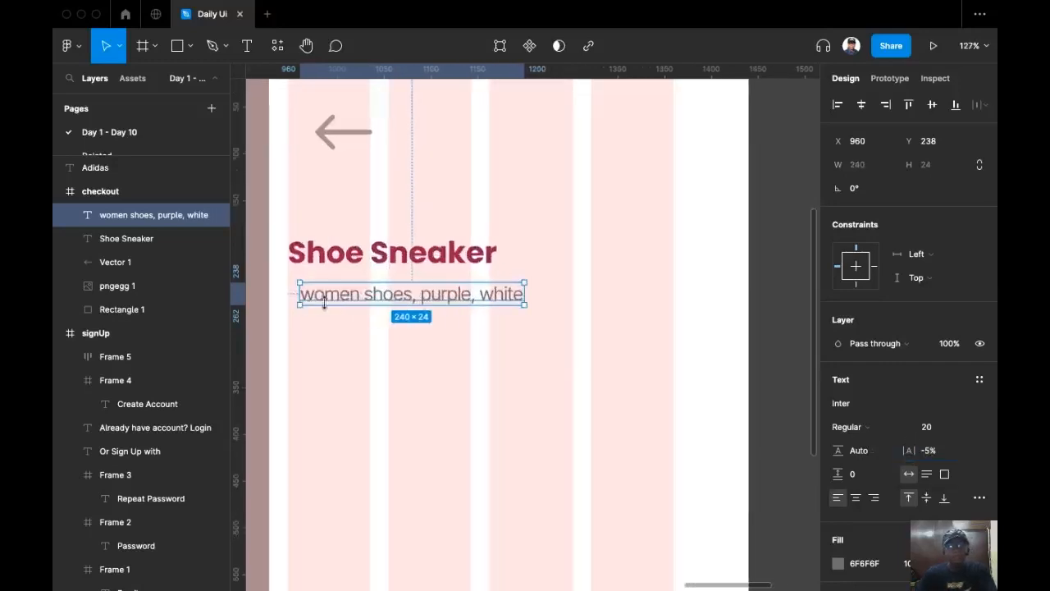
drag(393, 296, 387, 288)
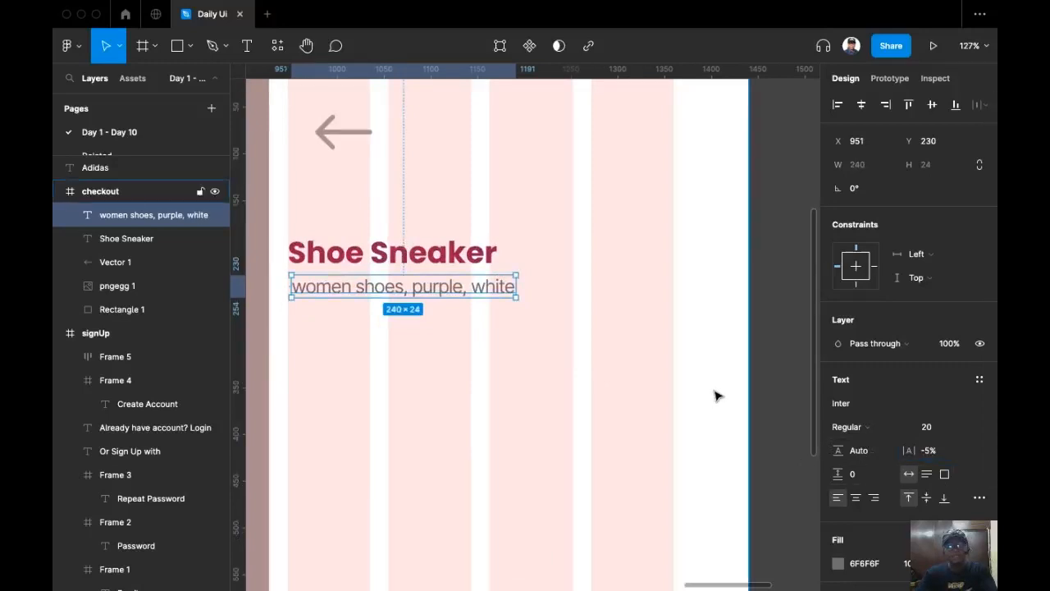
Lighten the tagline's fill to a light grey A3A3A3.
scroll(715, 396, down, 1)
scroll(845, 517, down, 2)
click(837, 504)
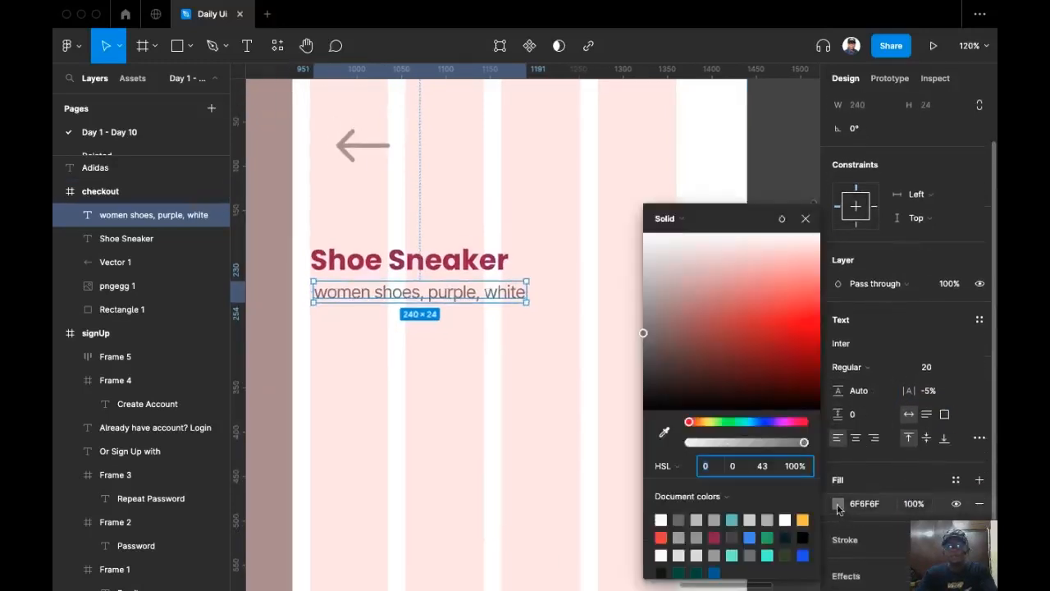
drag(642, 330, 626, 312)
scroll(388, 407, right, 2)
scroll(388, 408, up, 1)
click(645, 134)
scroll(580, 140, down, 6)
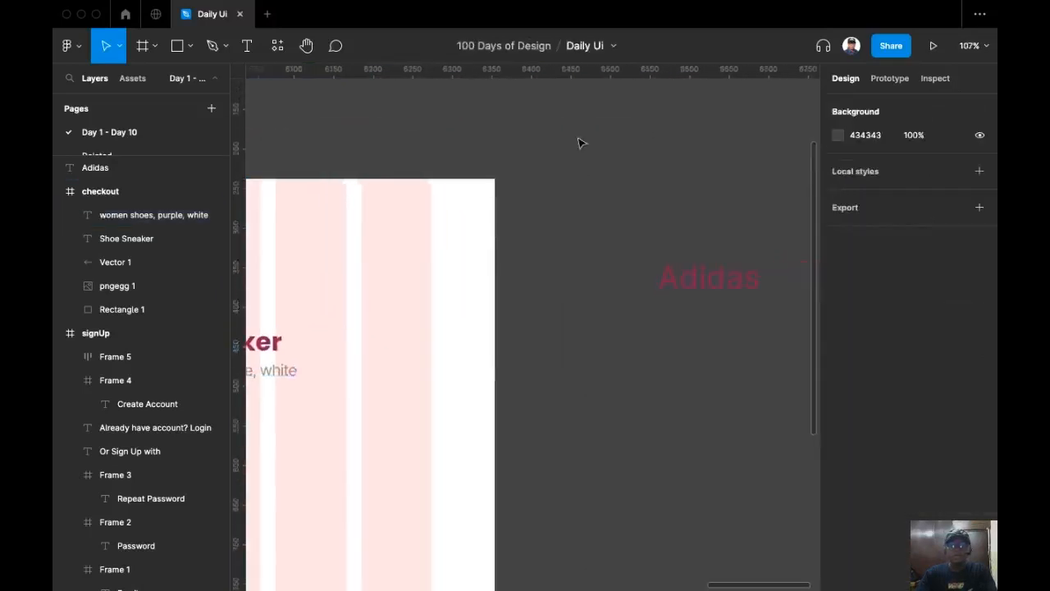
Move the Adidas text onto the checkout frame, undoing an accidental resize.
drag(725, 294, 407, 305)
scroll(407, 305, up, 5)
scroll(406, 304, down, 1)
scroll(424, 272, up, 3)
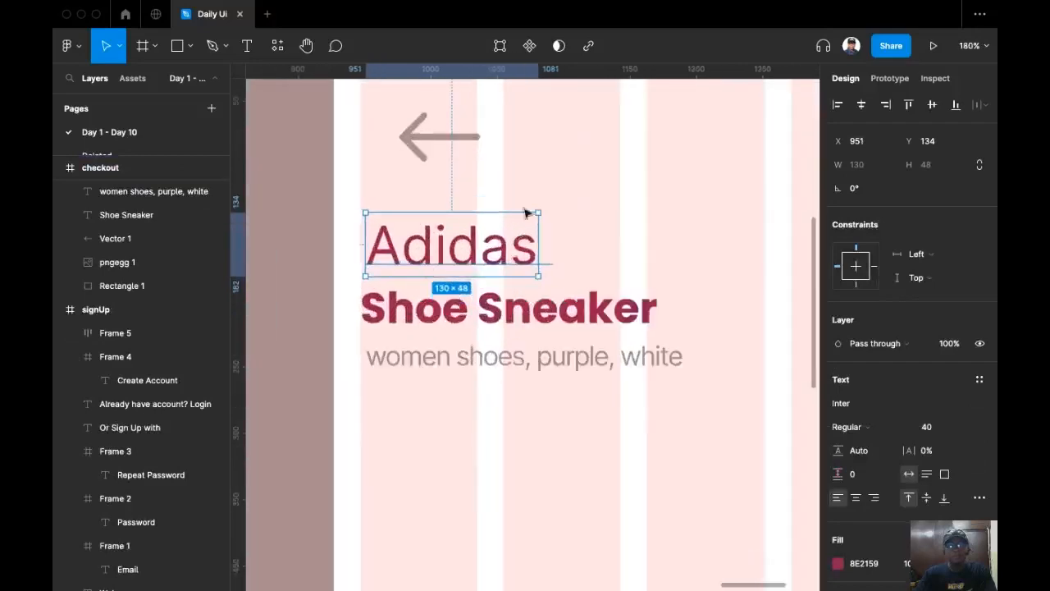
drag(538, 212, 447, 217)
key(super+z)
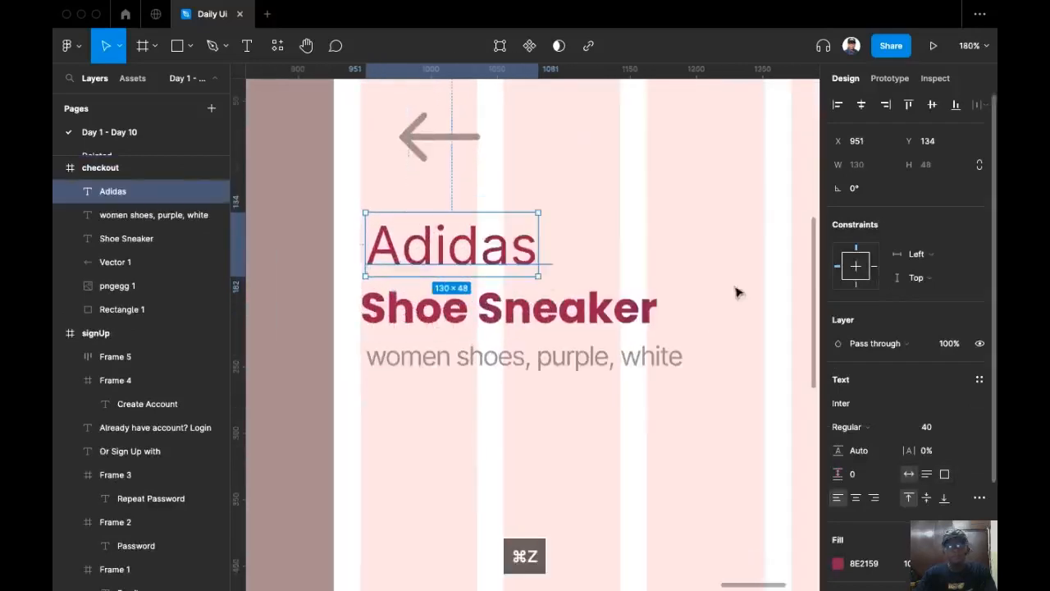
Set Adidas to size 24 and position it just above Shoe Sneaker.
click(965, 428)
click(956, 374)
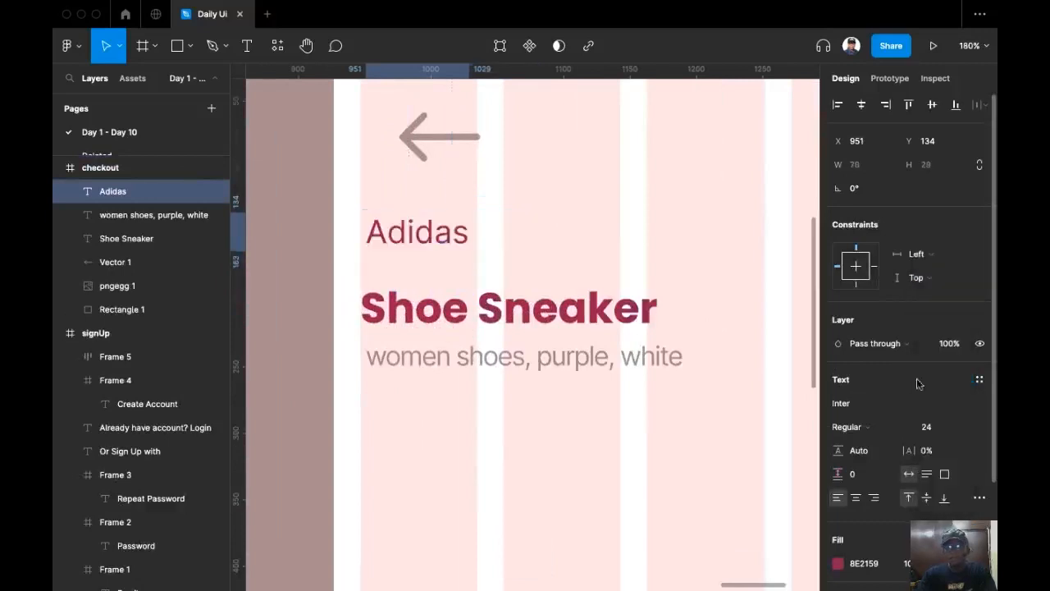
drag(417, 234, 409, 272)
scroll(403, 316, down, 5)
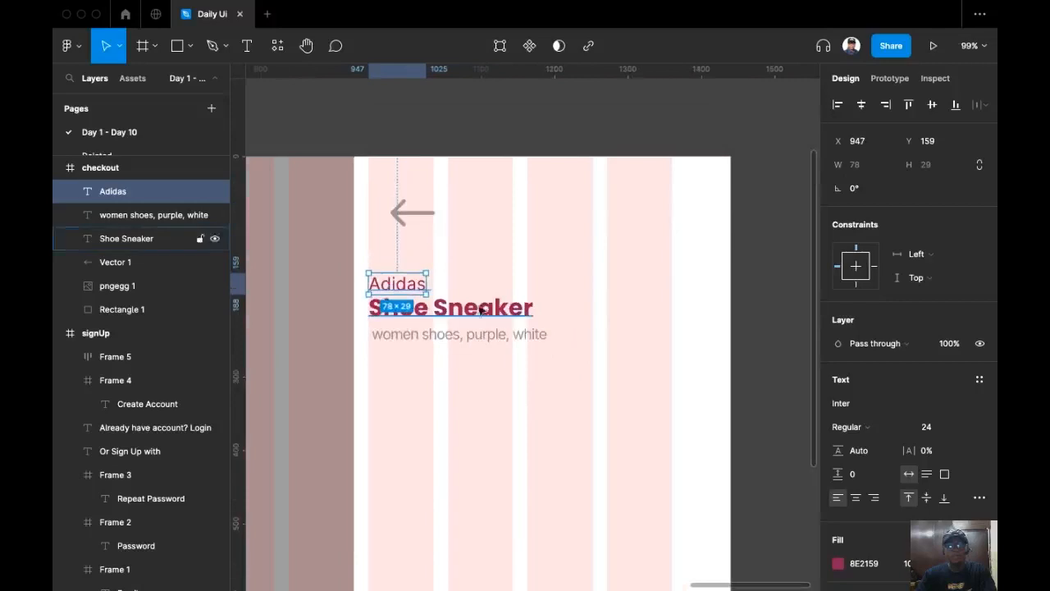
click(763, 264)
scroll(705, 246, down, 5)
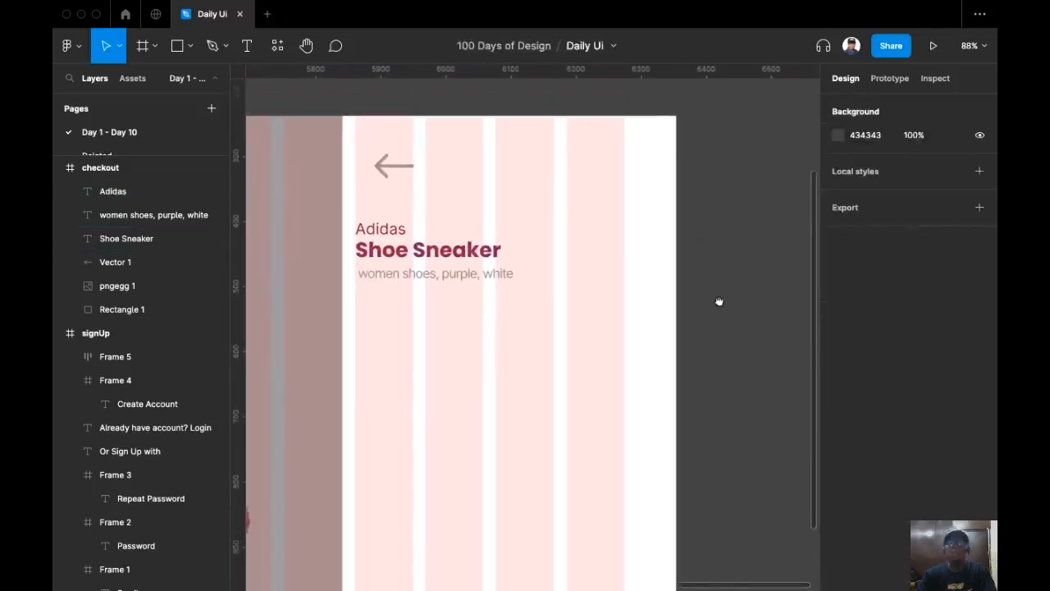
scroll(671, 323, up, 3)
scroll(565, 244, down, 5)
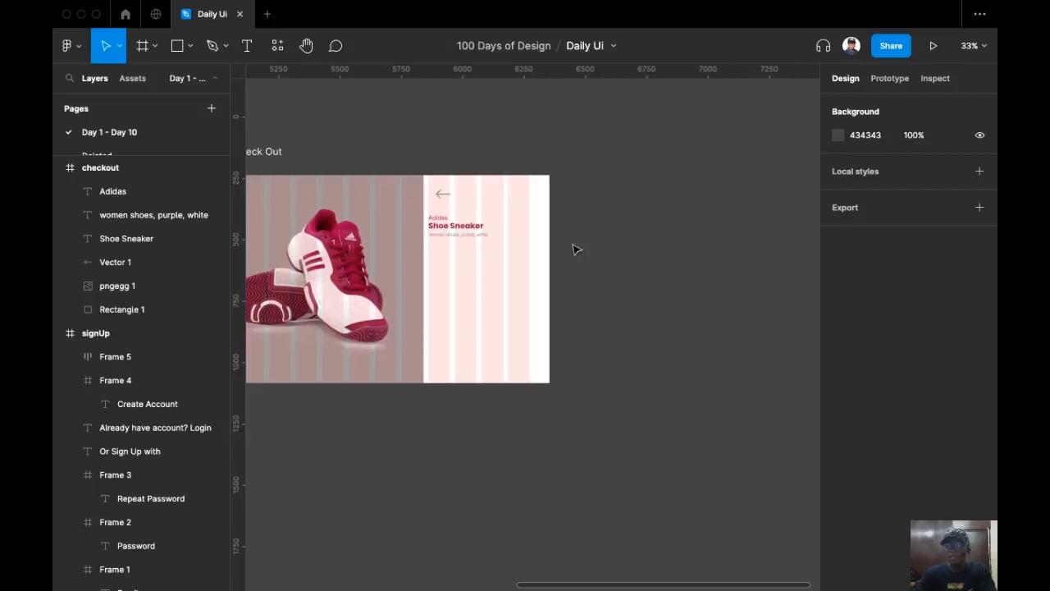
Duplicate Shoe Sneaker below the tagline and change its text to '$ 60'.
scroll(603, 241, up, 2)
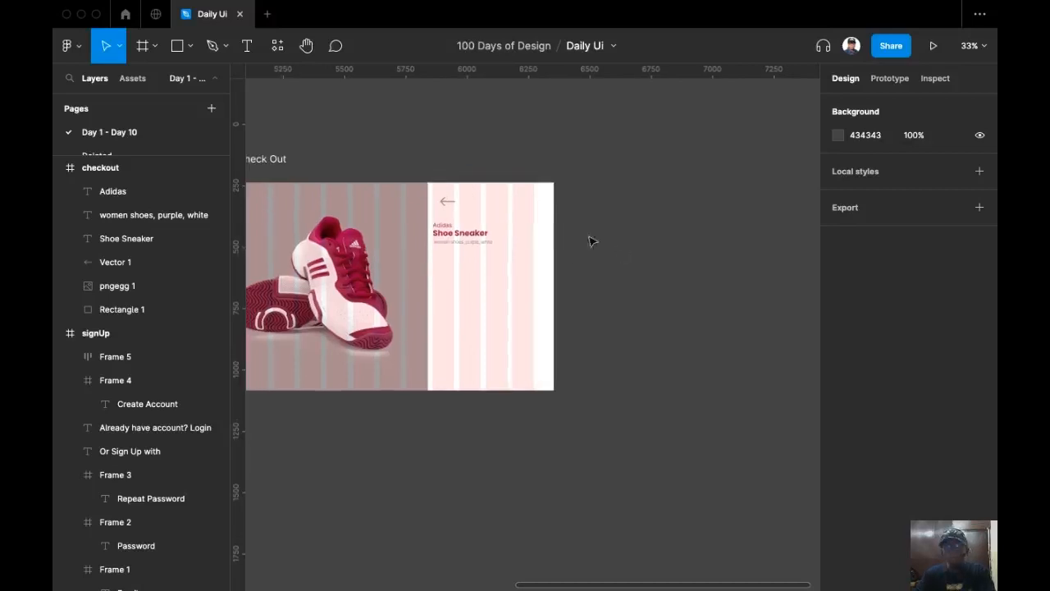
scroll(535, 171, up, 2)
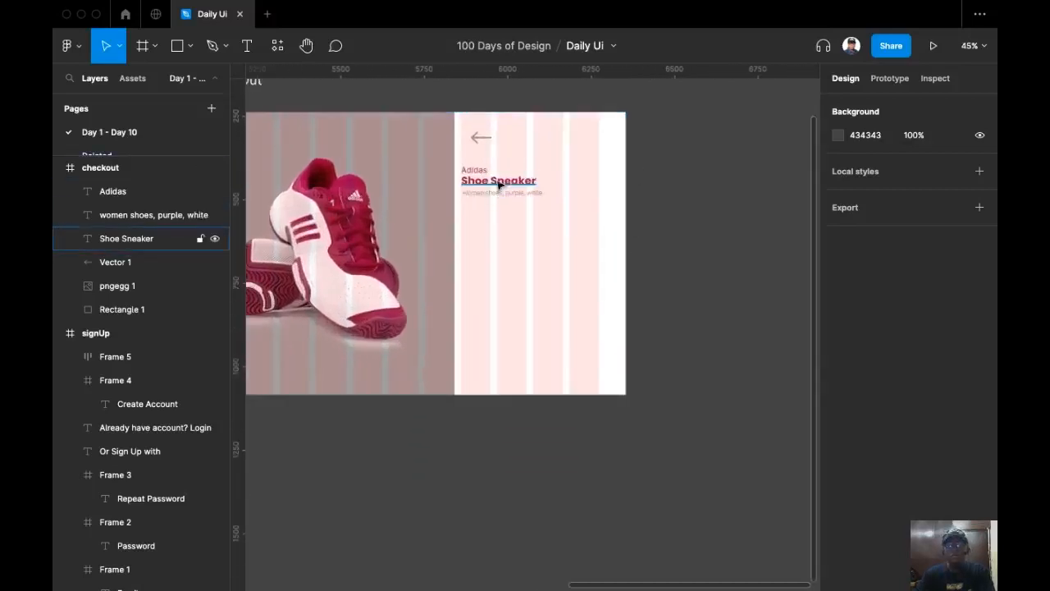
click(499, 182)
scroll(499, 186, up, 4)
drag(499, 184, 498, 250)
double_click(526, 246)
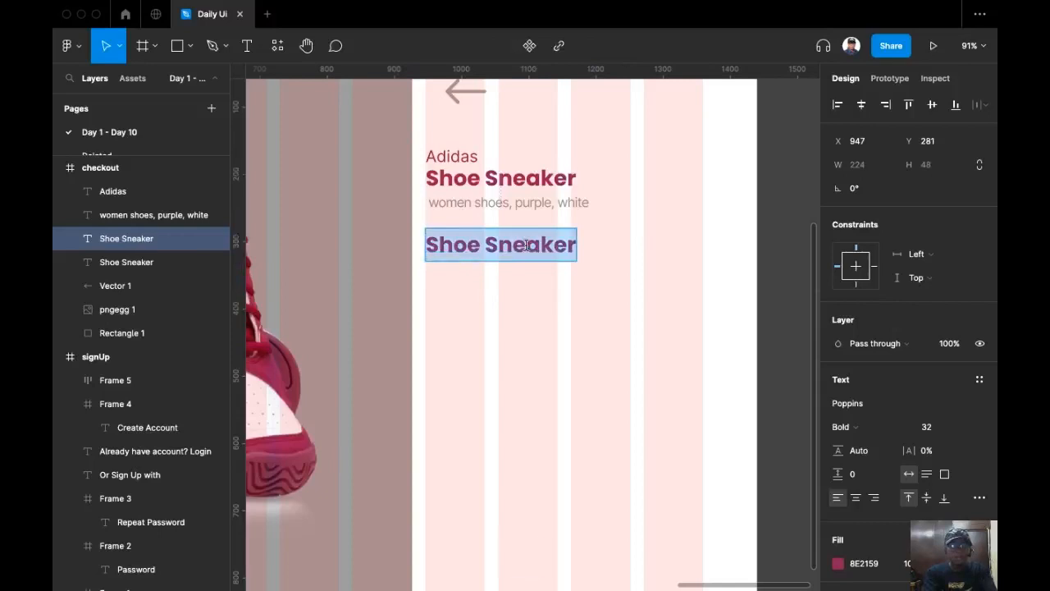
text(60)
key(BackSpace)
key(BackSpace)
text($)
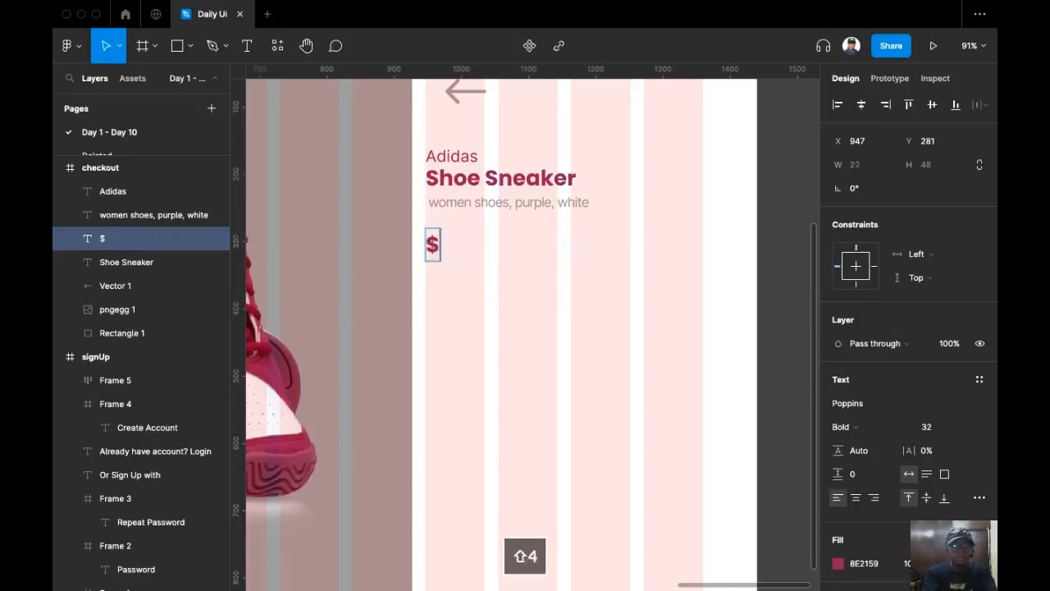
text(60)
key(Left)
key(Left)
key(Right)
key(Right)
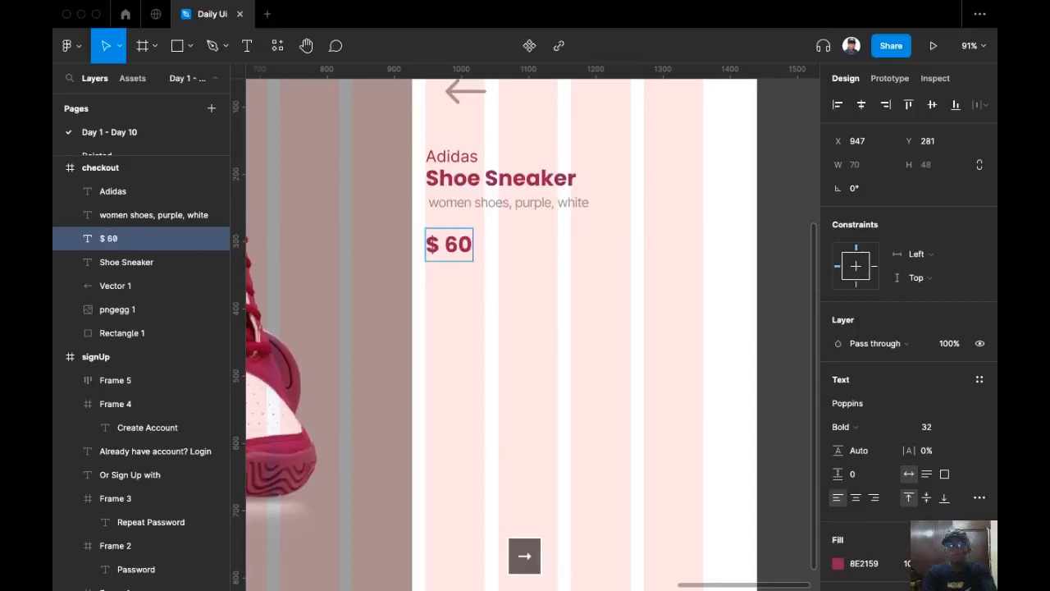
key(Escape)
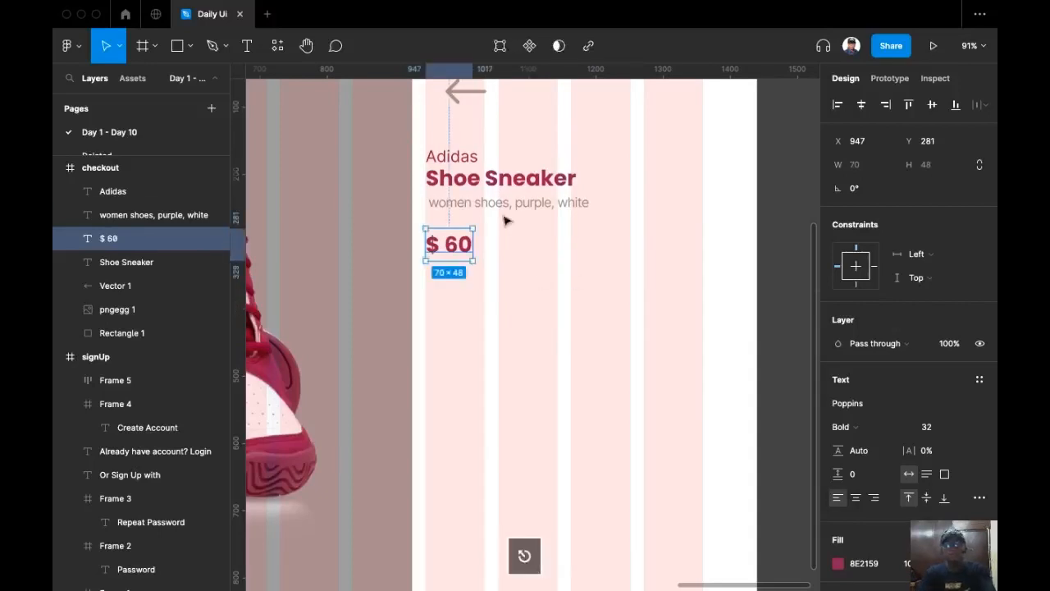
Duplicate the price to its right and change that copy to '00'.
scroll(457, 241, up, 2)
drag(457, 252, 541, 254)
double_click(539, 251)
text(00)
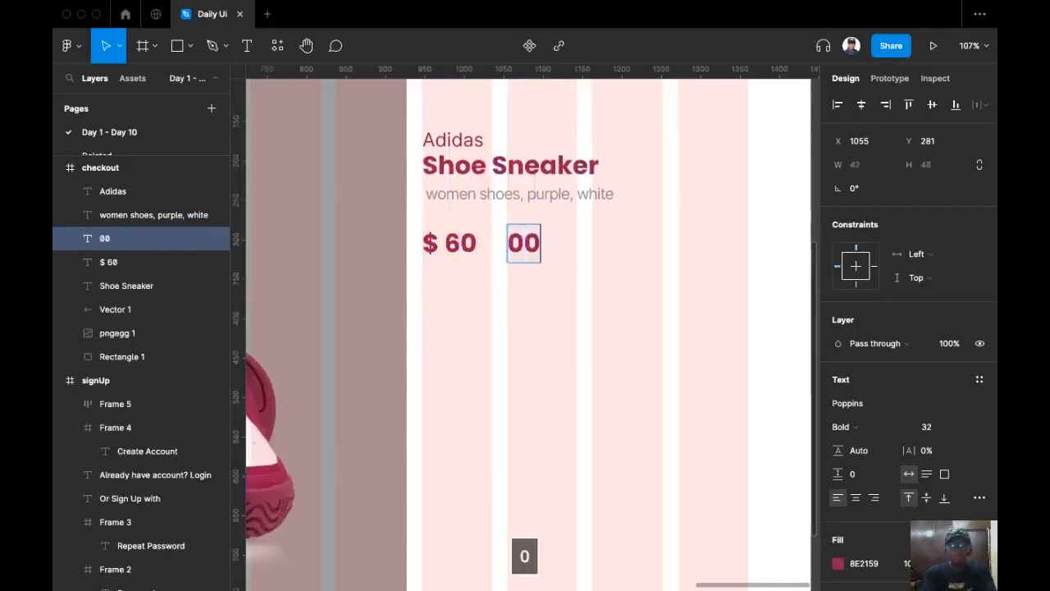
key(Escape)
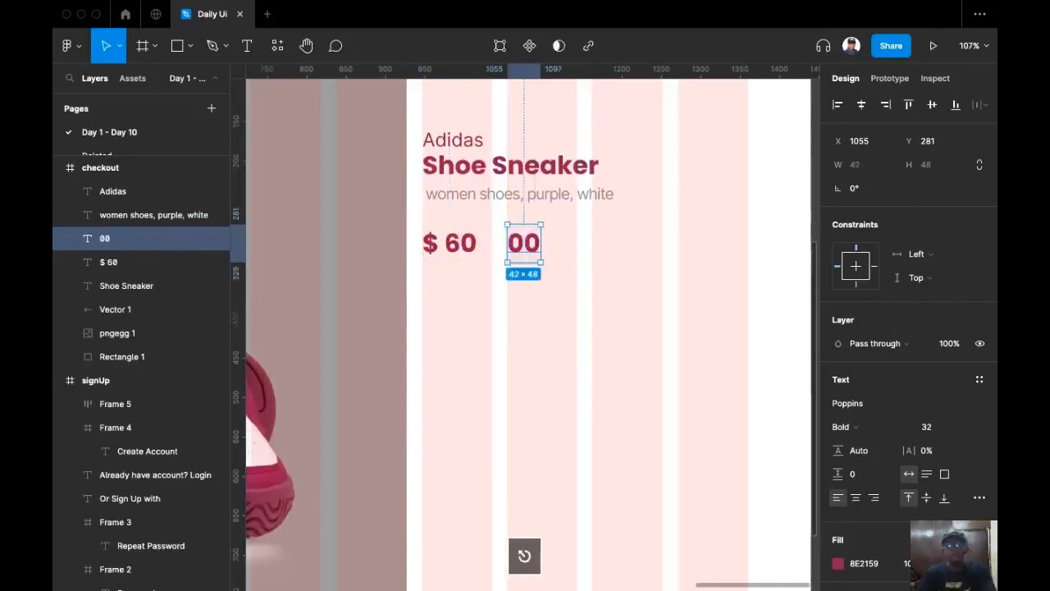
click(469, 250)
scroll(857, 535, down, 1)
scroll(857, 535, down, 3)
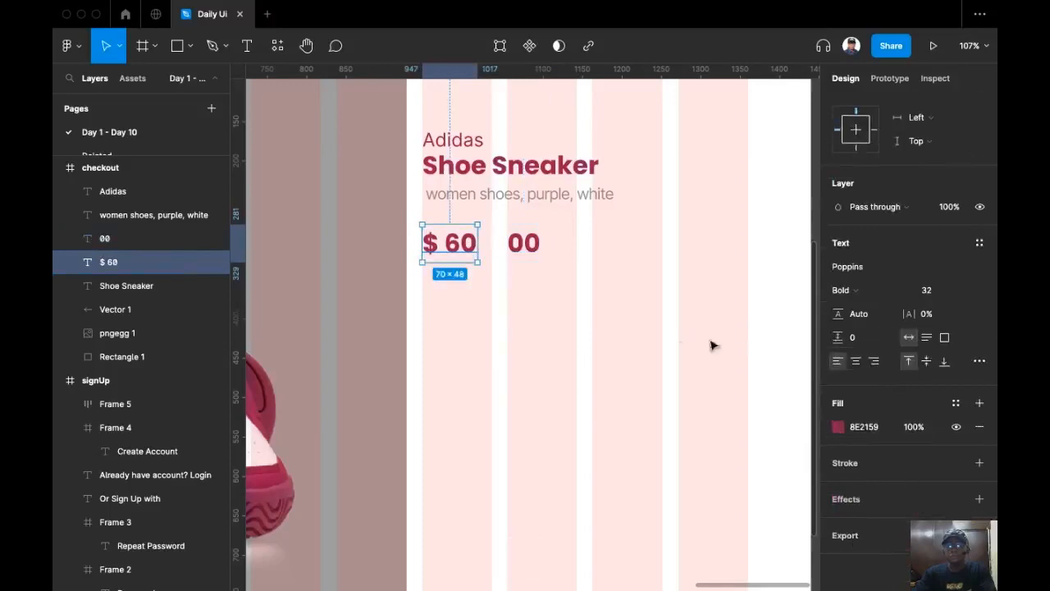
Shrink the 00 text to size 16 and place it as a superscript after $ 60.
click(538, 243)
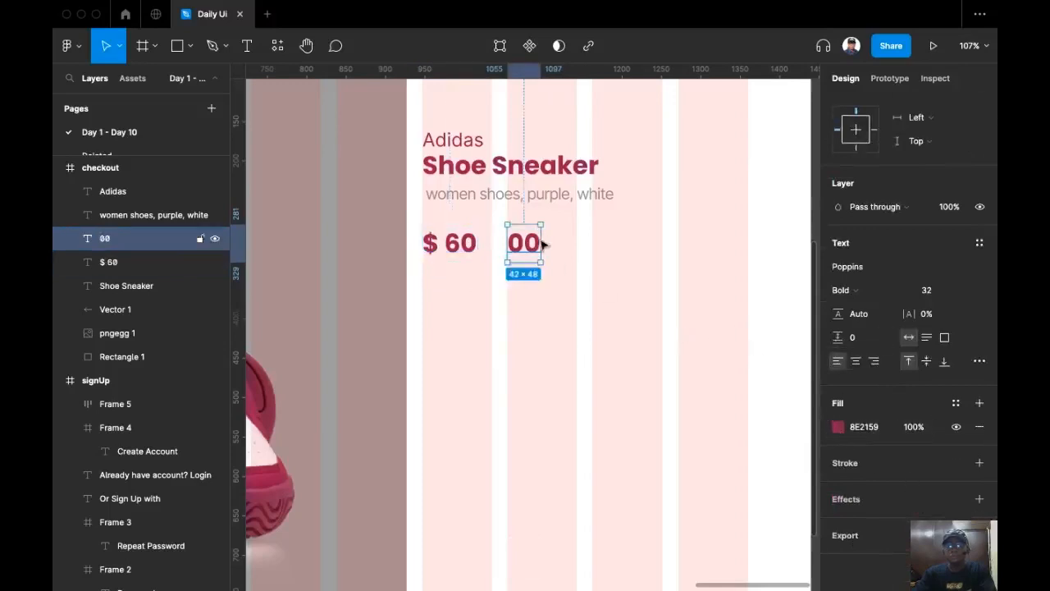
click(965, 292)
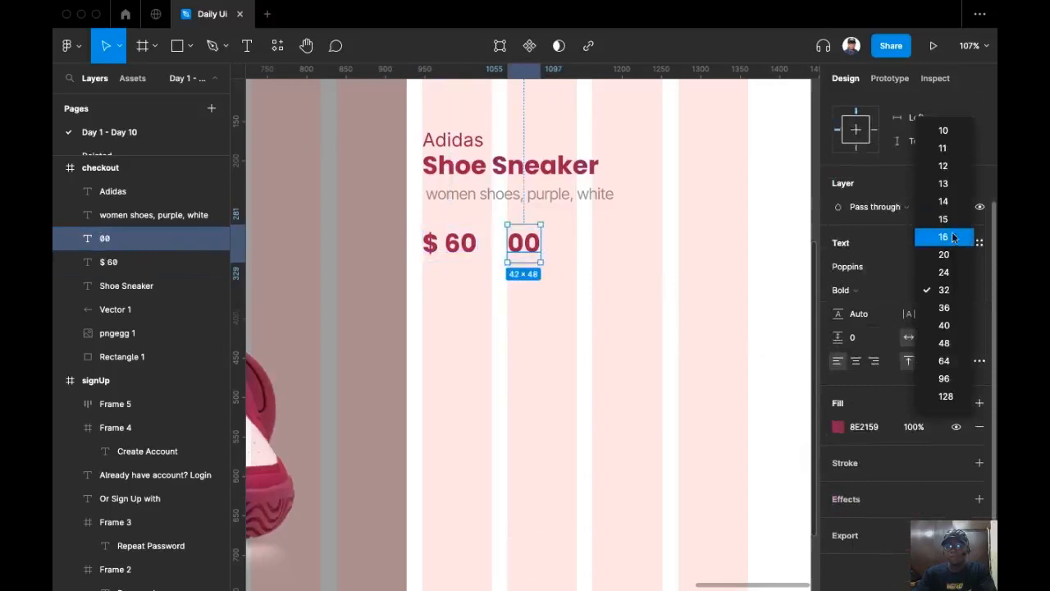
click(952, 236)
drag(515, 241, 490, 245)
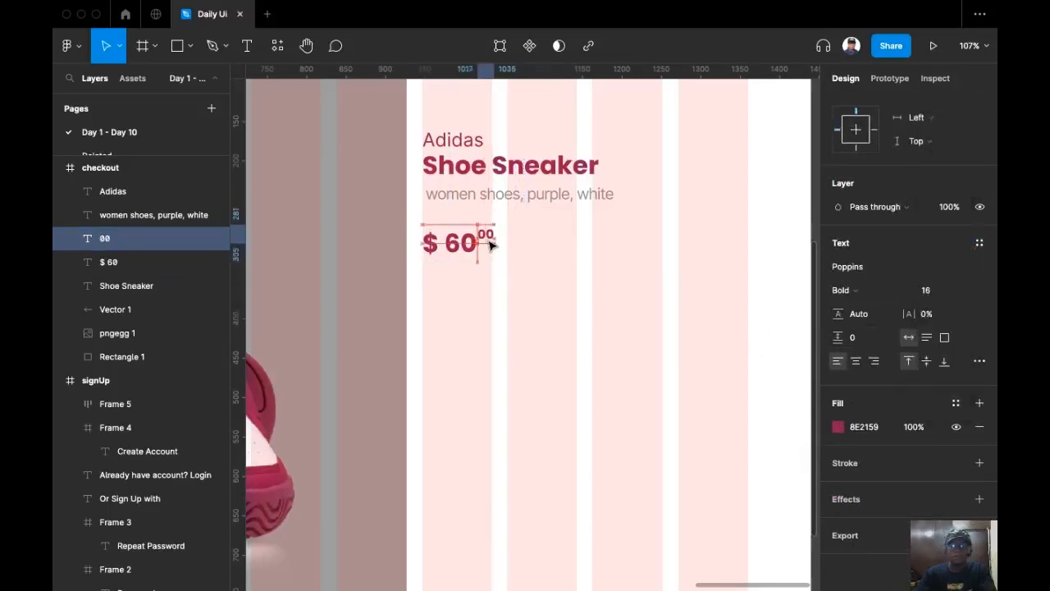
click(413, 271)
click(492, 236)
key(Right)
key(Right)
key(Right)
Group $ 60 and 00 into a single price group.
drag(549, 320, 413, 216)
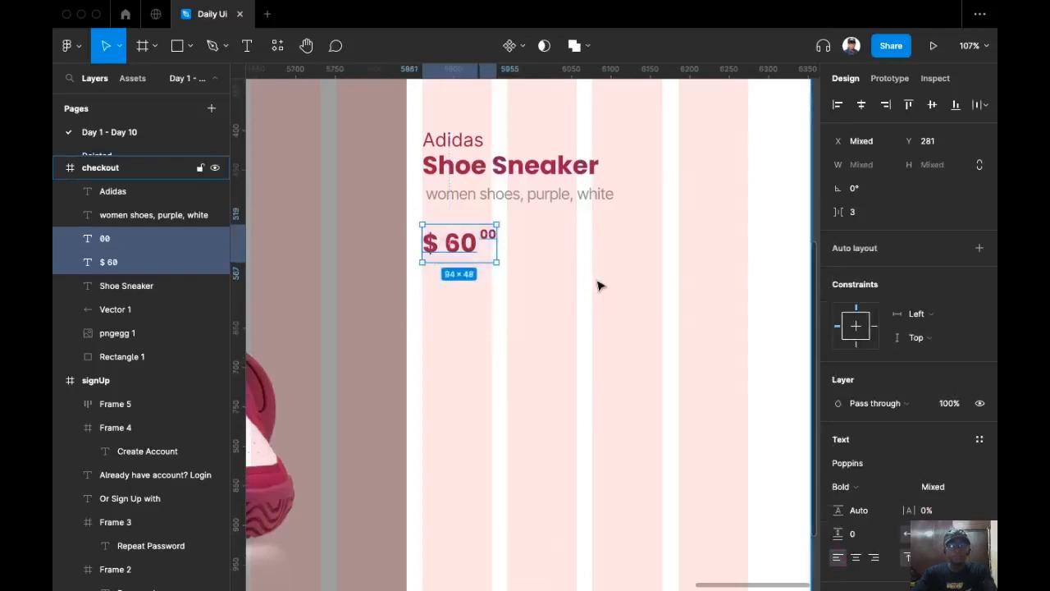
key(super+g)
scroll(577, 352, right, 2)
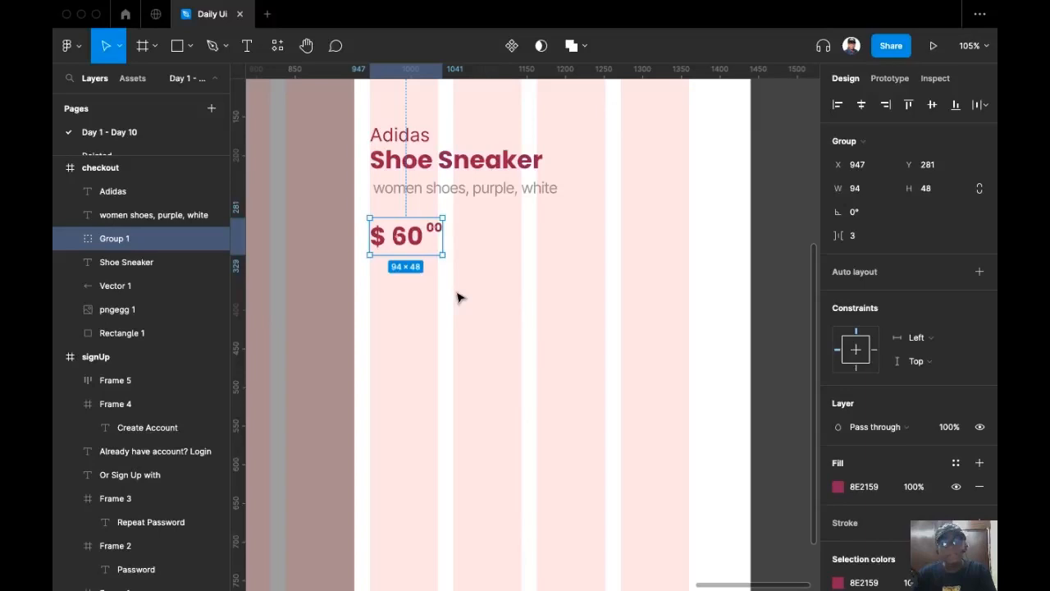
Draw a 413×52 frame below the price.
scroll(467, 301, down, 1)
click(491, 278)
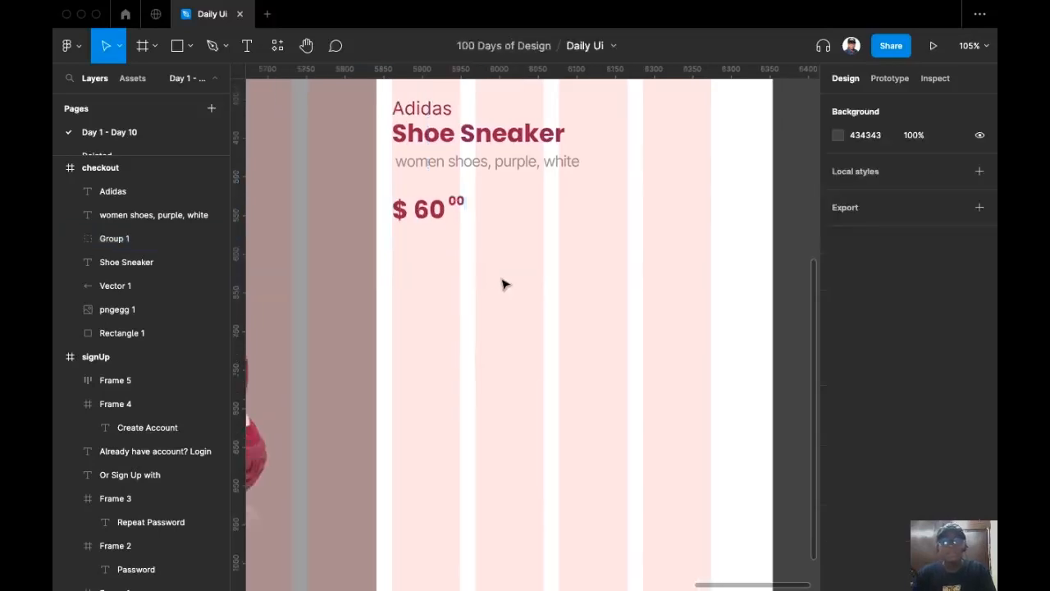
scroll(540, 274, right, 2)
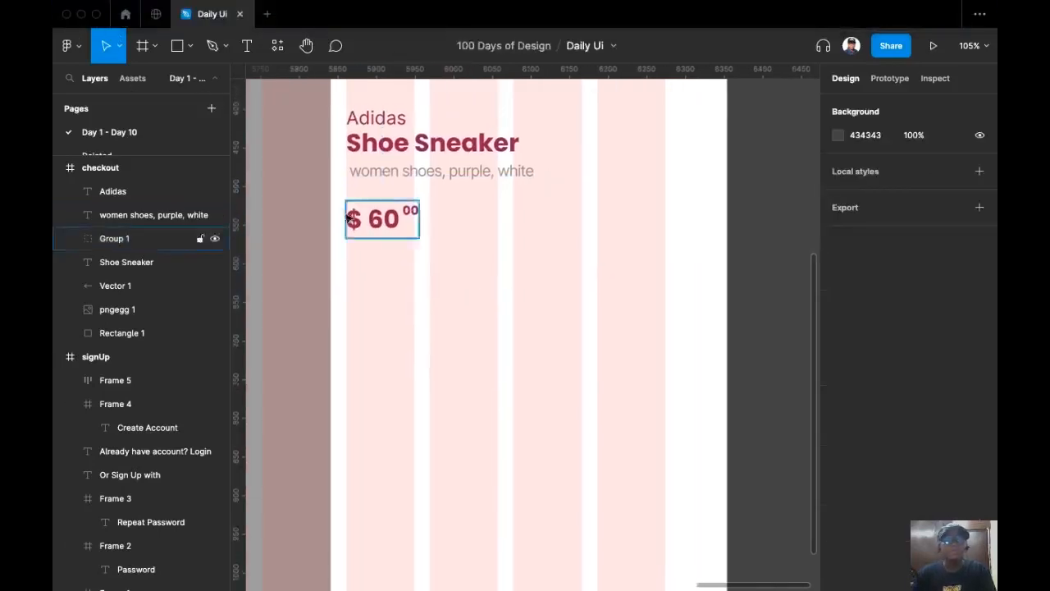
click(143, 49)
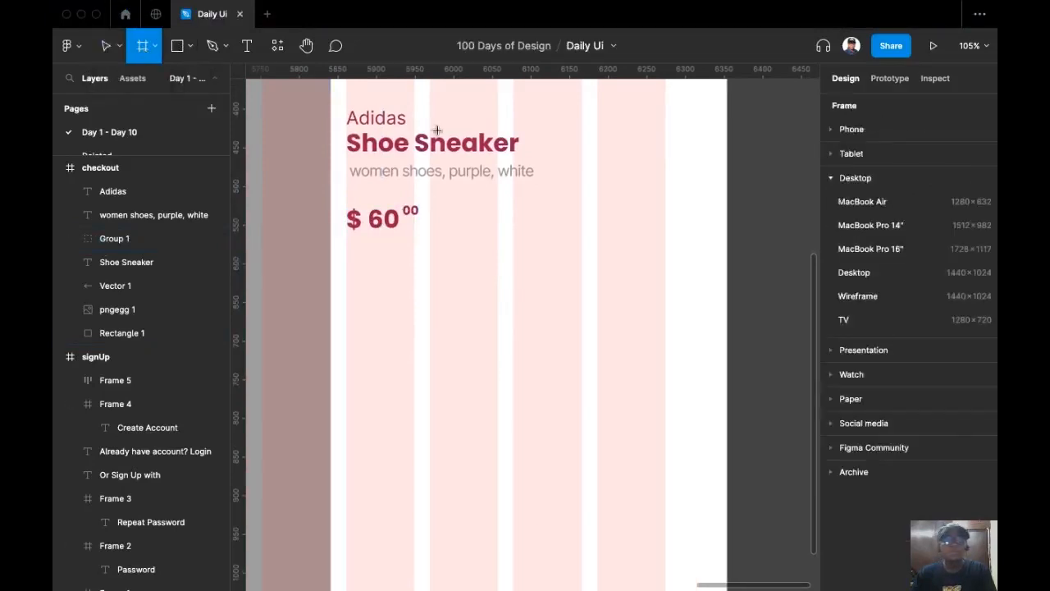
drag(352, 246, 665, 293)
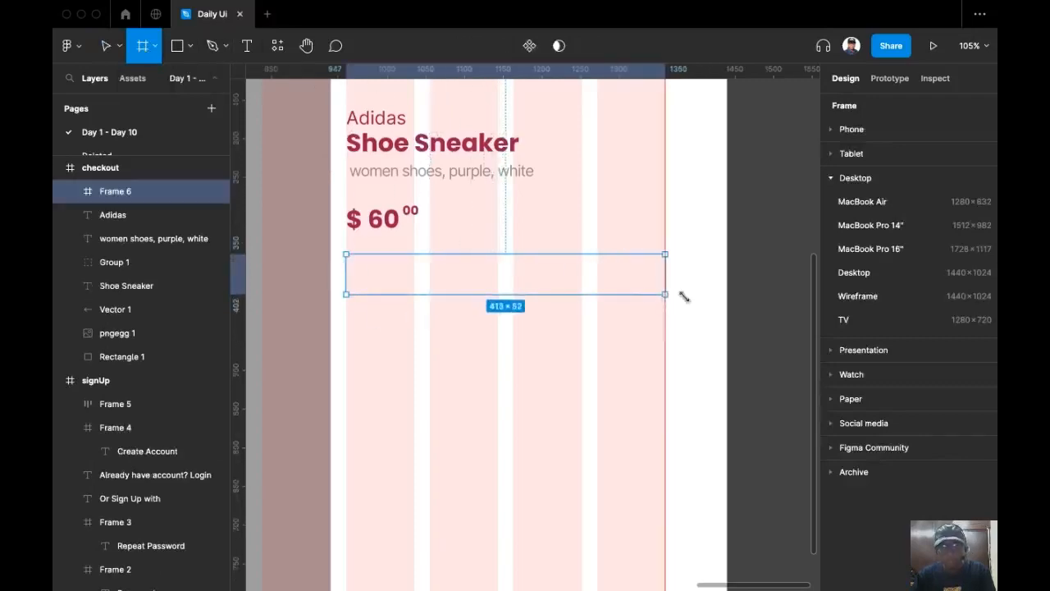
click(946, 192)
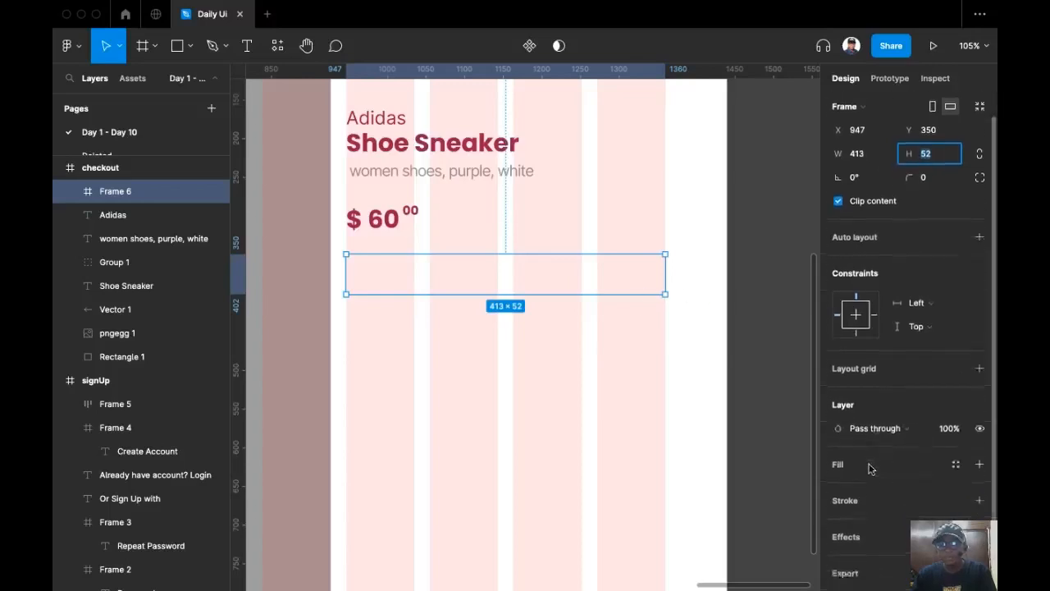
Give the frame a grey 898989 outline stroke.
scroll(883, 471, down, 2)
click(979, 463)
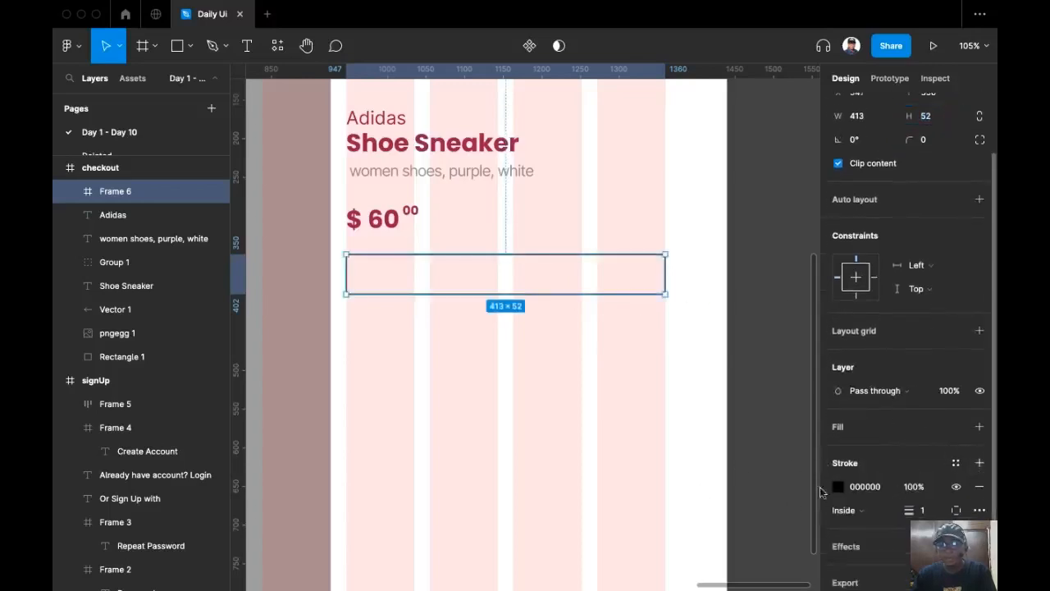
click(837, 487)
mouse_move(662, 337)
mouse_down()
mouse_move(570, 352)
mouse_move(575, 315)
mouse_up()
click(866, 487)
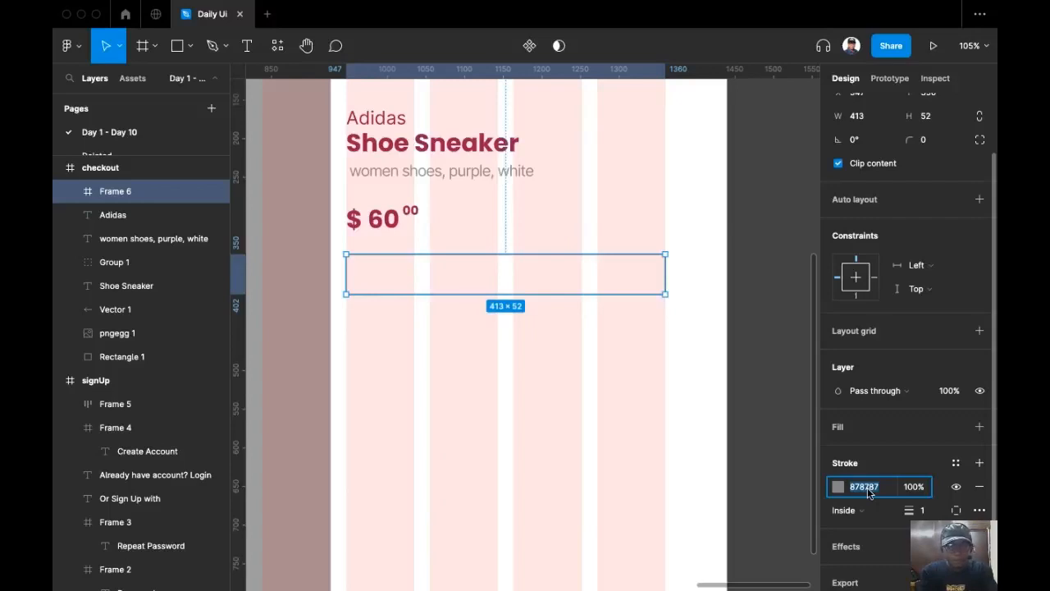
text(89)
key(Return)
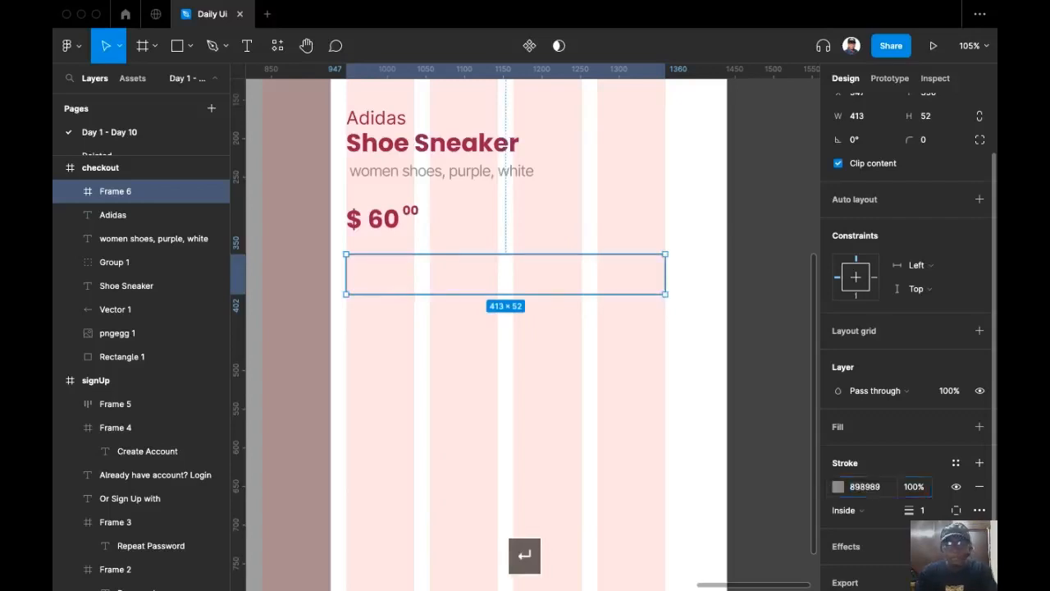
Round the frame's corners to a radius of 8.
scroll(861, 432, down, 1)
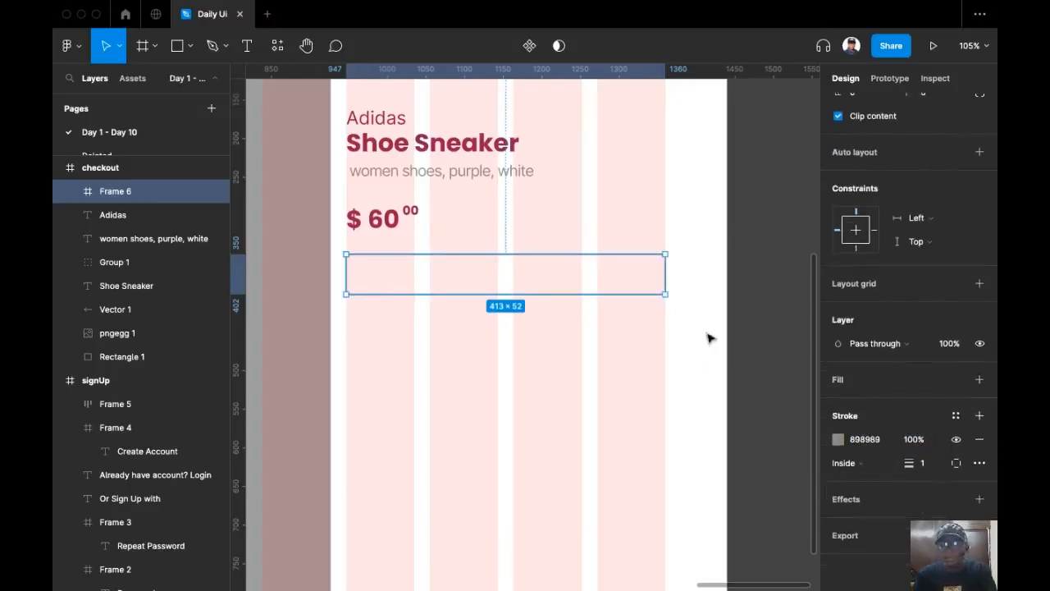
scroll(942, 105, up, 3)
click(925, 217)
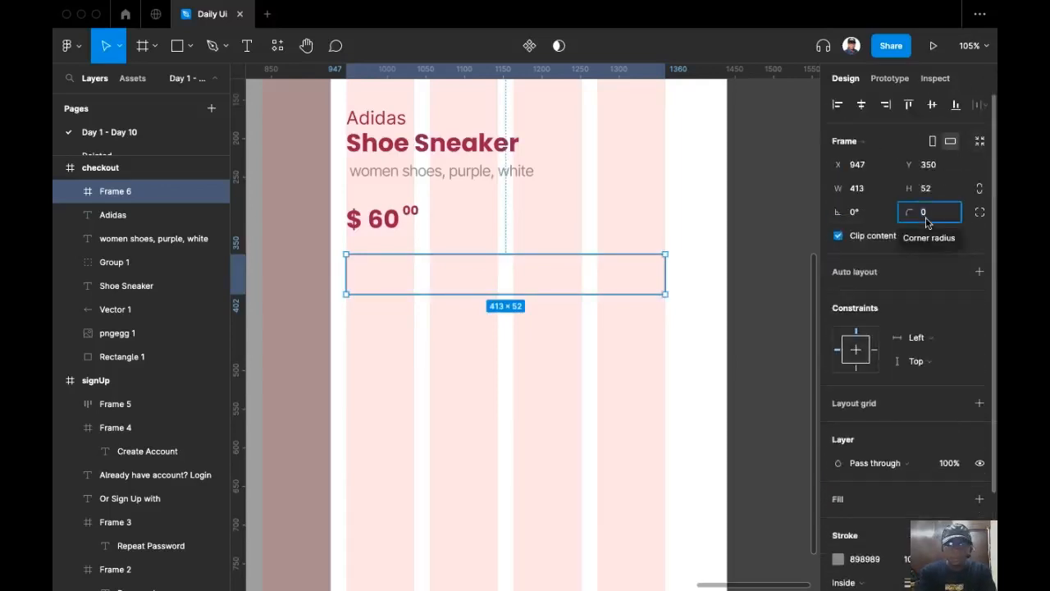
text(8)
key(Return)
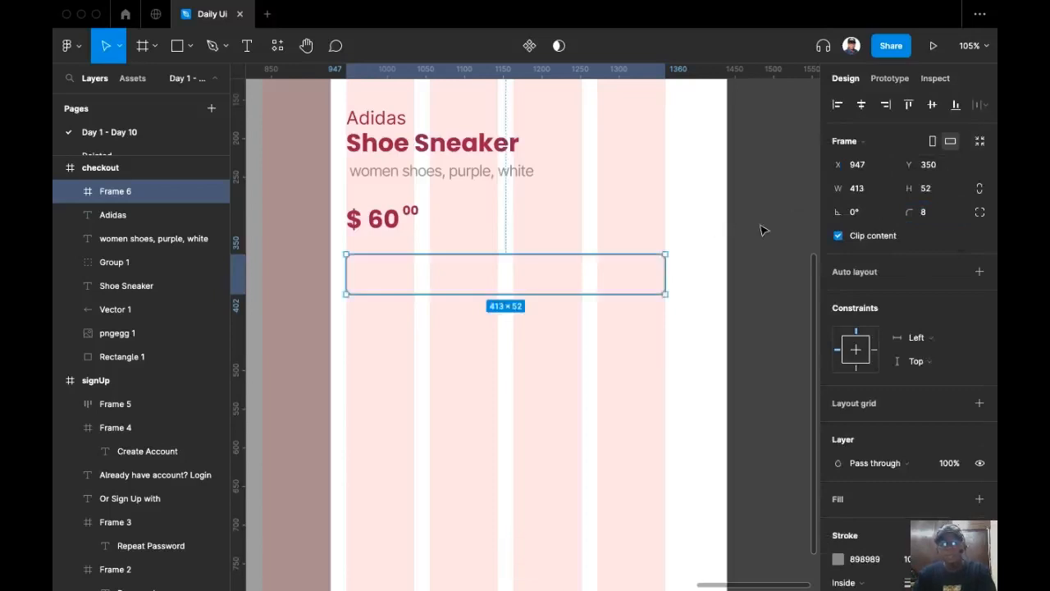
click(762, 229)
click(564, 277)
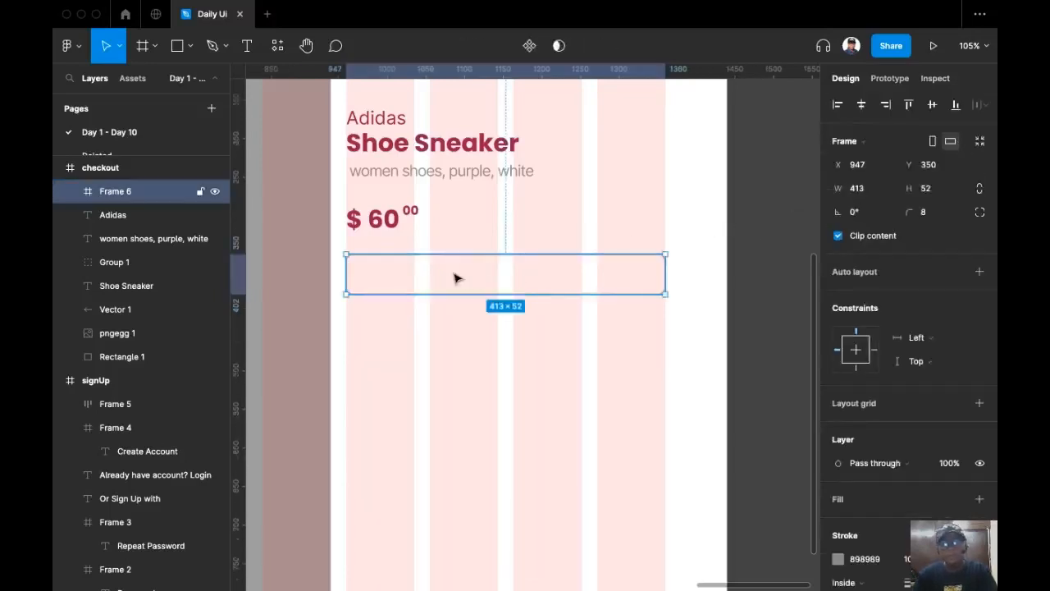
click(244, 46)
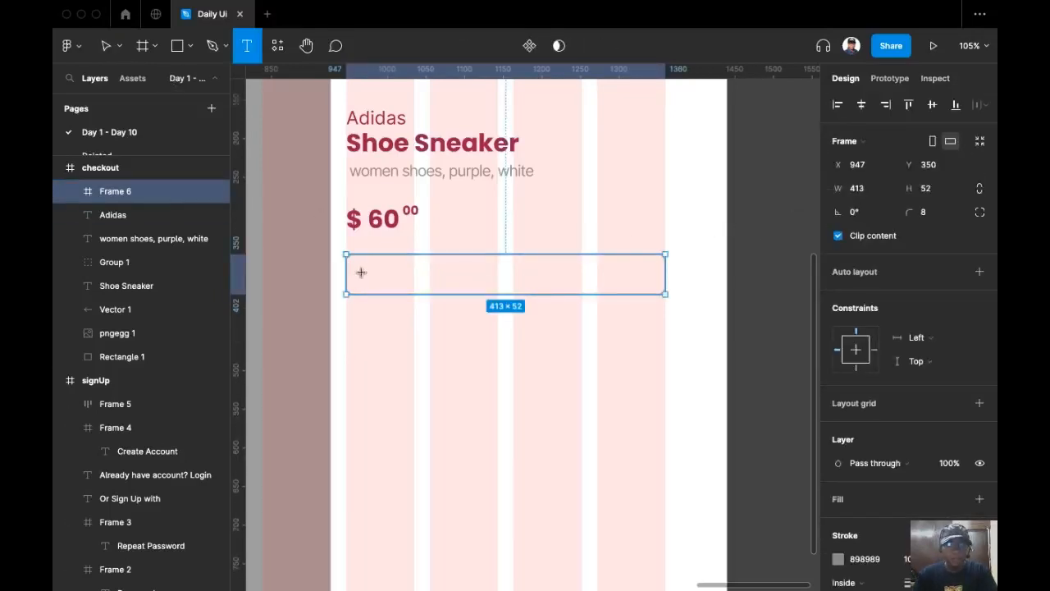
Type 'Holders name' as placeholder text inside the input box.
click(433, 285)
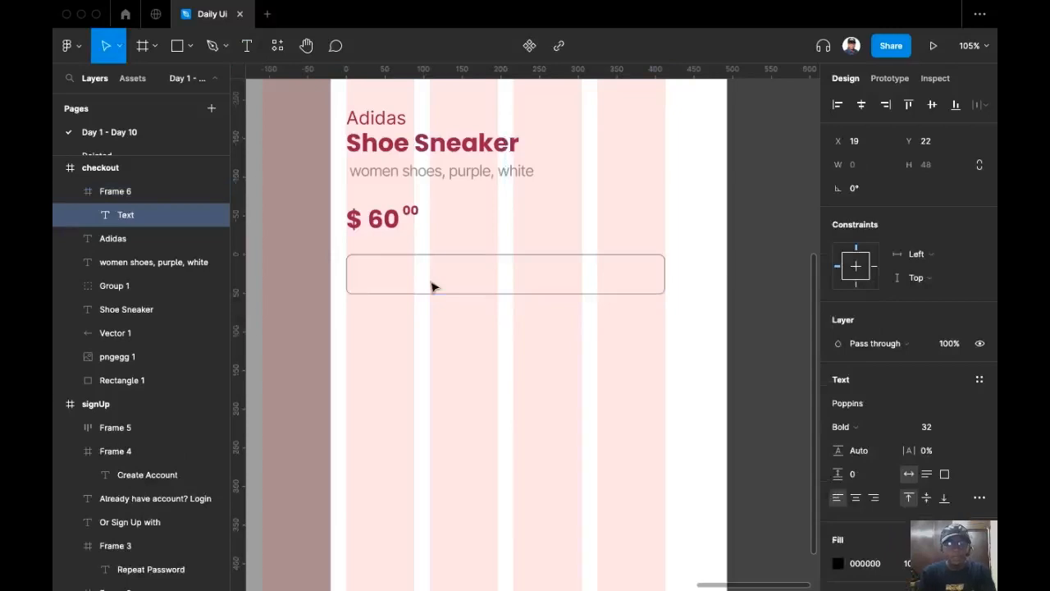
text(Card)
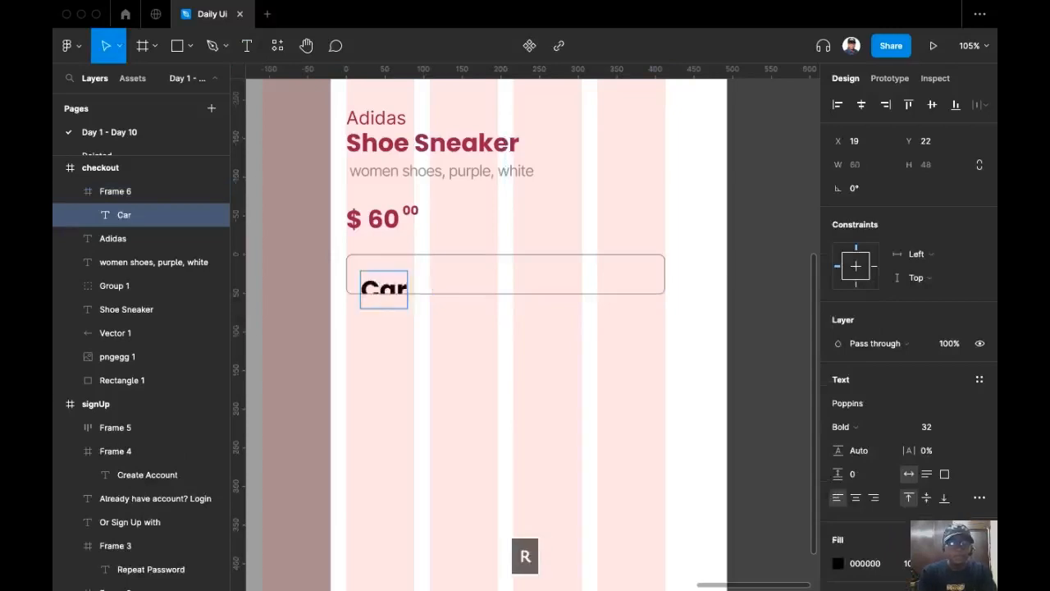
key(BackSpace)
key(BackSpace)
key(BackSpace)
key(BackSpace)
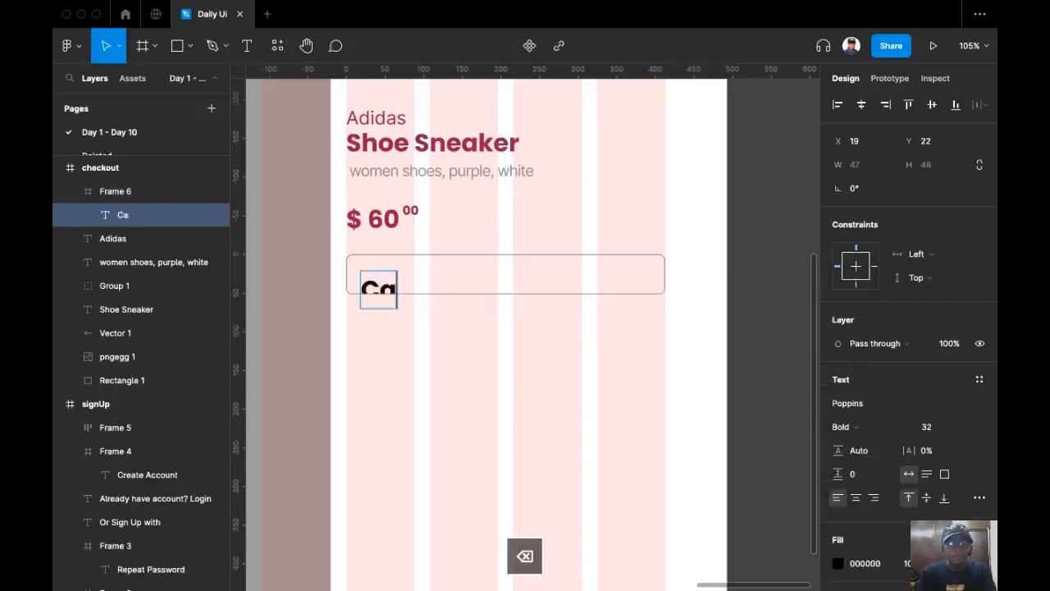
text(Hol)
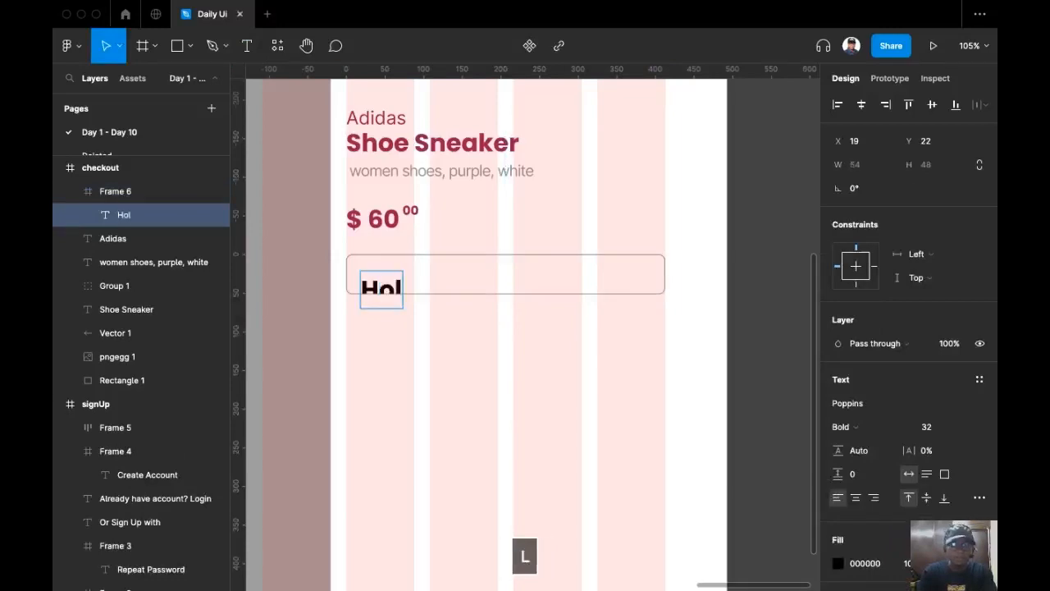
text(ders name)
key(Escape)
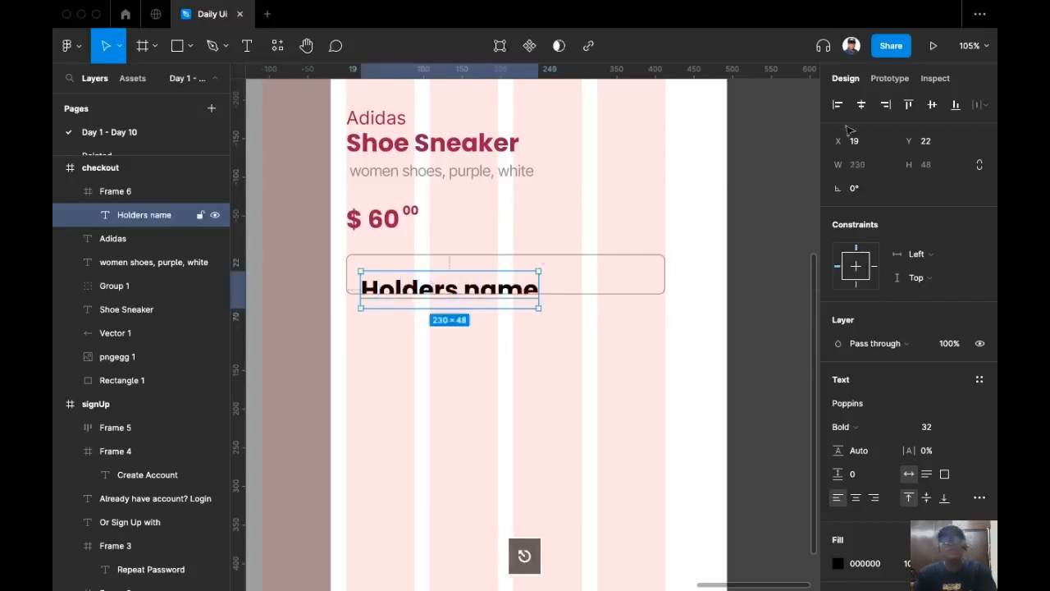
Make the placeholder Regular weight, size 16, vertically centred in the box.
click(931, 104)
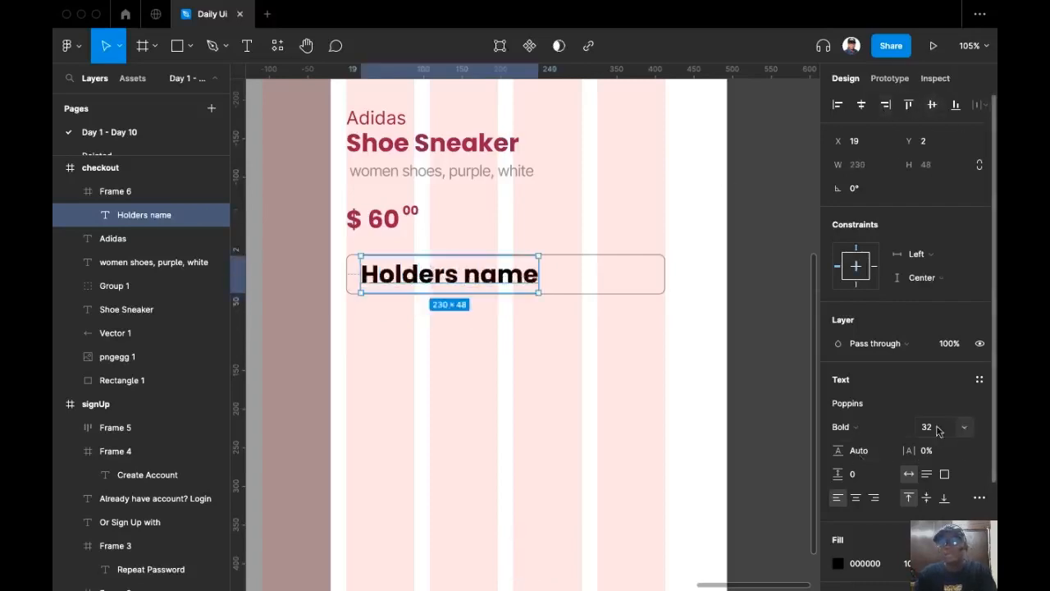
click(967, 428)
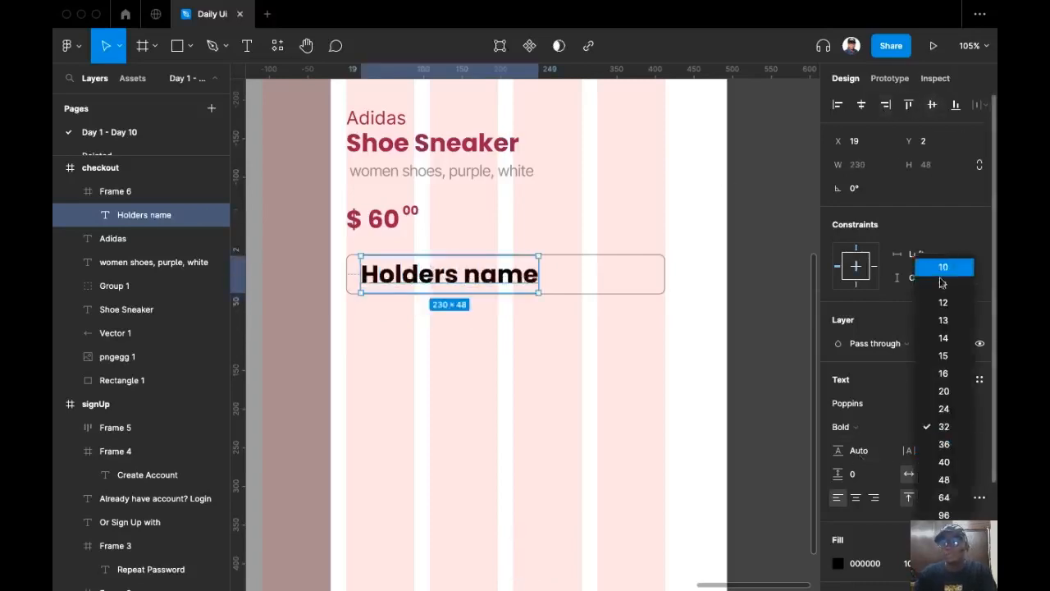
click(958, 373)
click(931, 104)
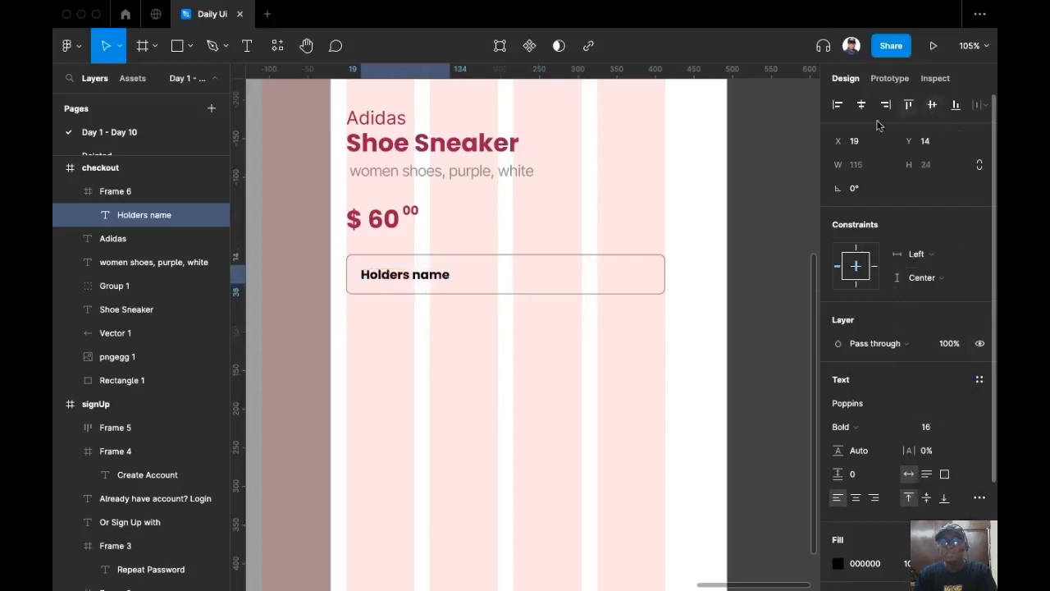
click(872, 429)
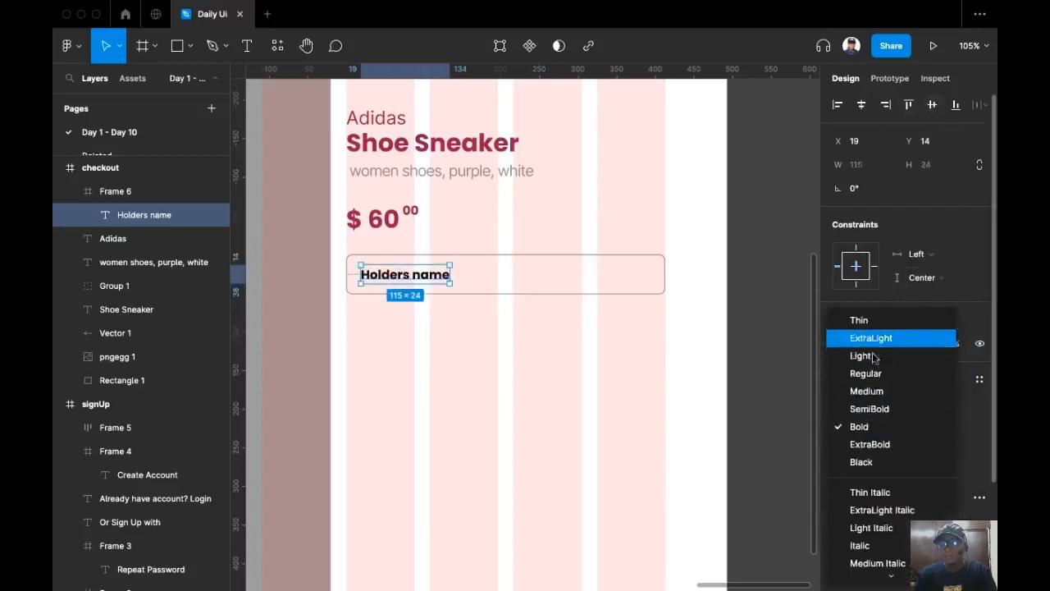
click(869, 371)
Colour the placeholder text grey 898989.
scroll(894, 468, down, 3)
click(838, 427)
click(859, 435)
text(898989)
key(Return)
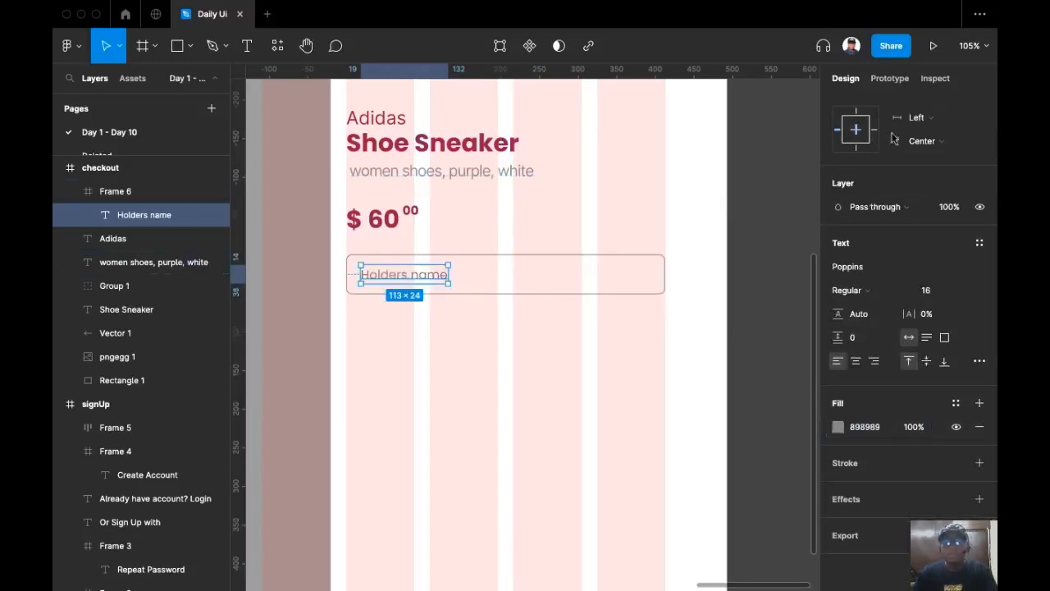
Set the placeholder's X position to 16 inside the box.
scroll(926, 141, up, 3)
click(868, 144)
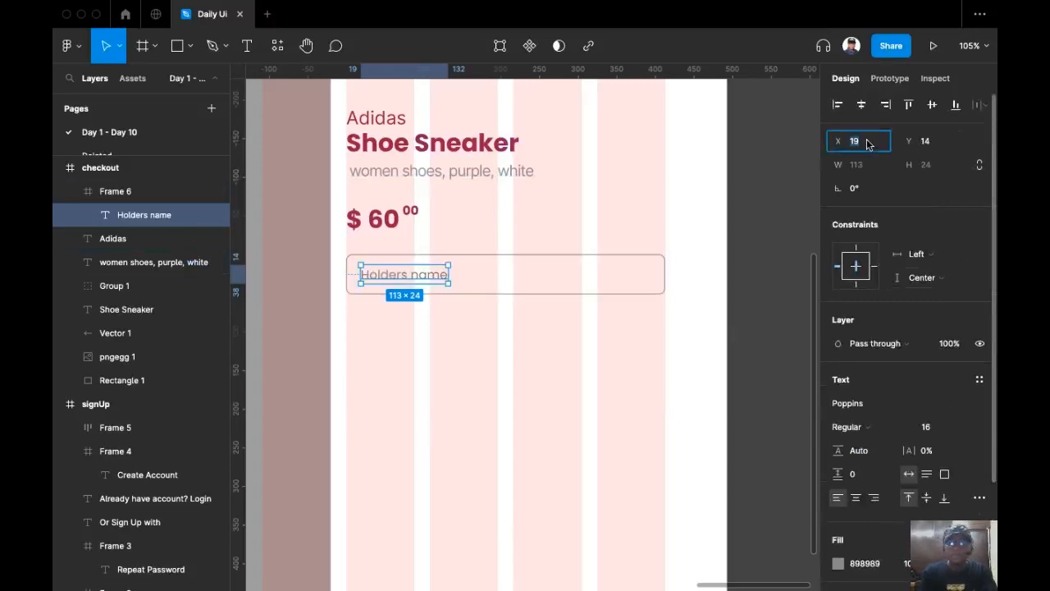
text(1)
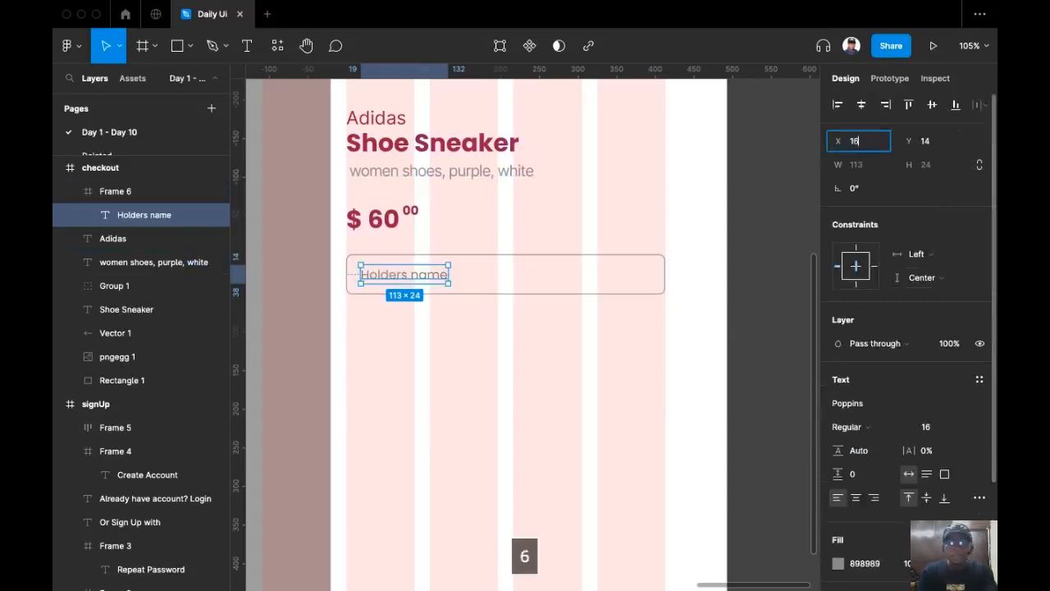
key(Return)
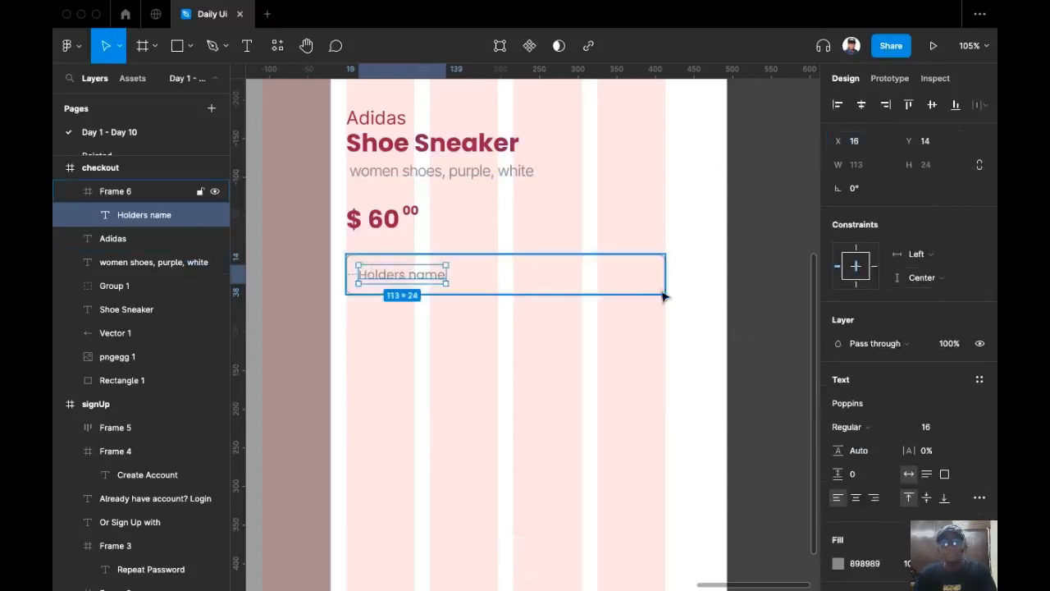
click(663, 290)
click(595, 340)
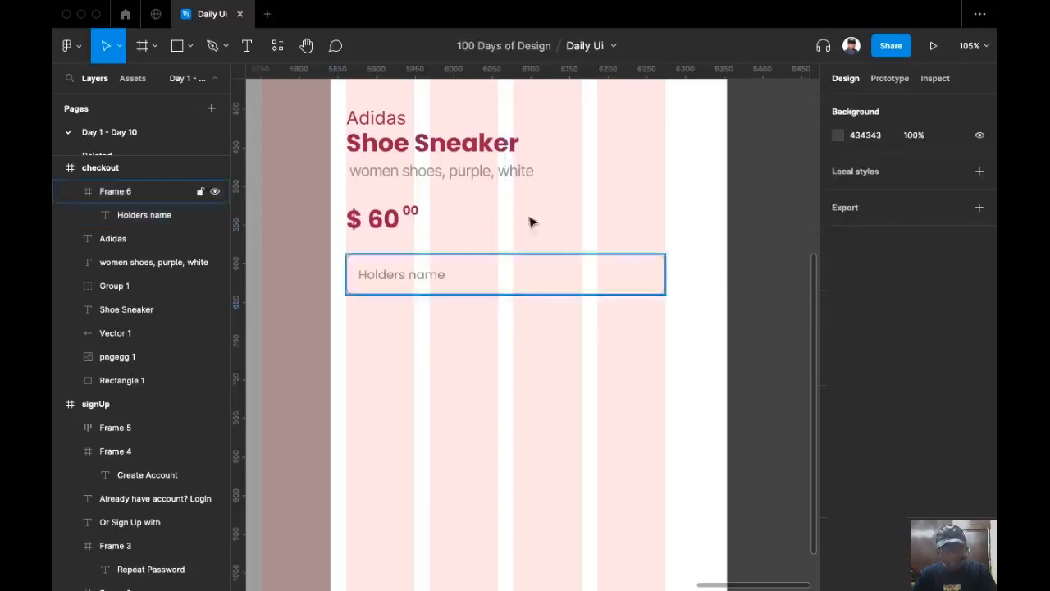
Duplicate the input field below the original and relabel it 'Card Pin'.
drag(579, 215, 427, 305)
drag(504, 274, 508, 333)
super+click(403, 333)
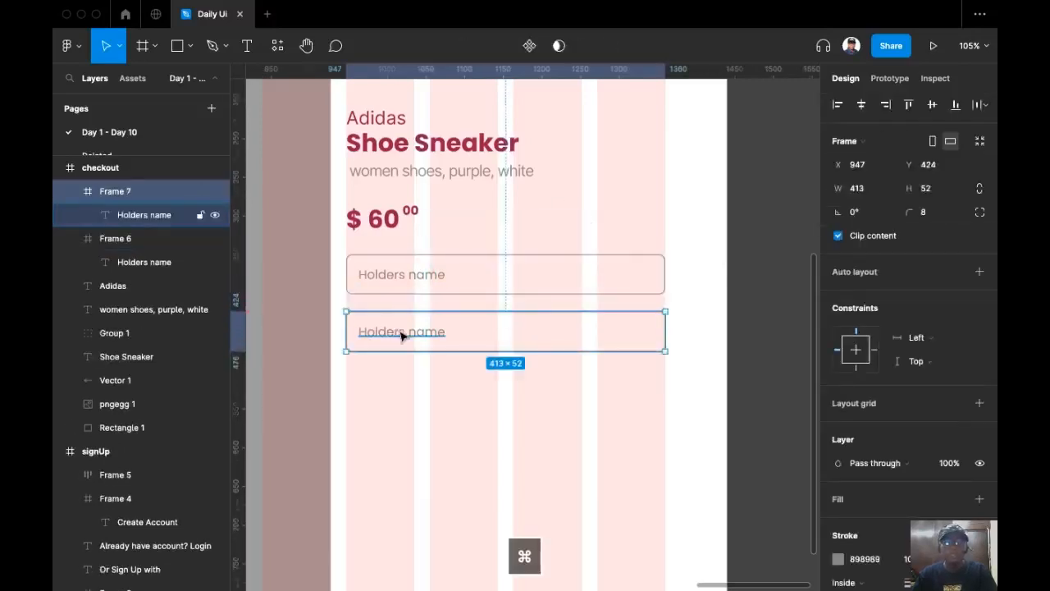
double_click(401, 332)
text(Card Pin)
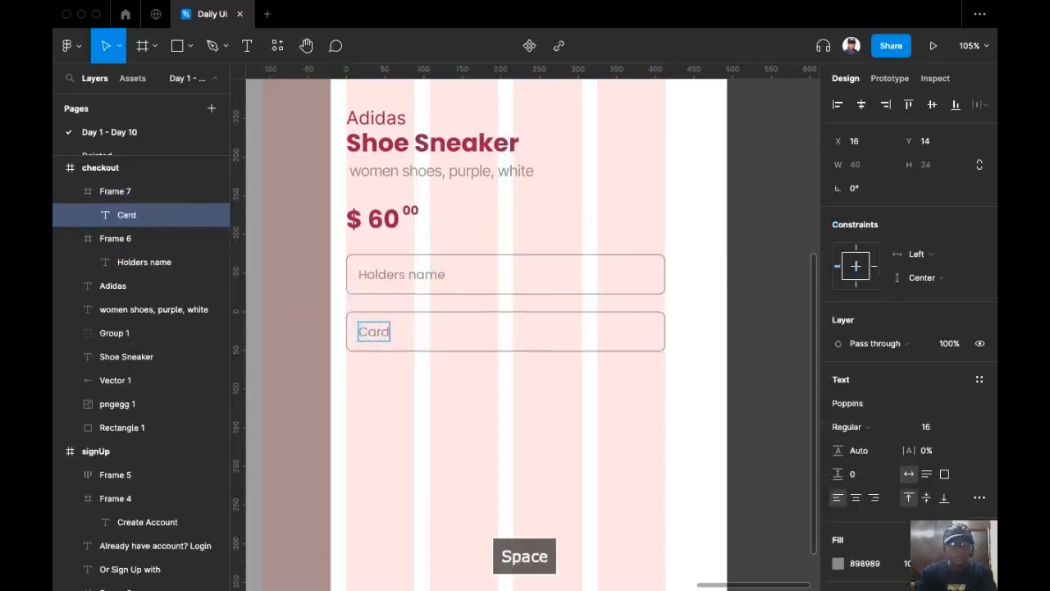
Capitalise the first placeholder to 'Holders Name'.
click(412, 279)
key(Delete)
text(N)
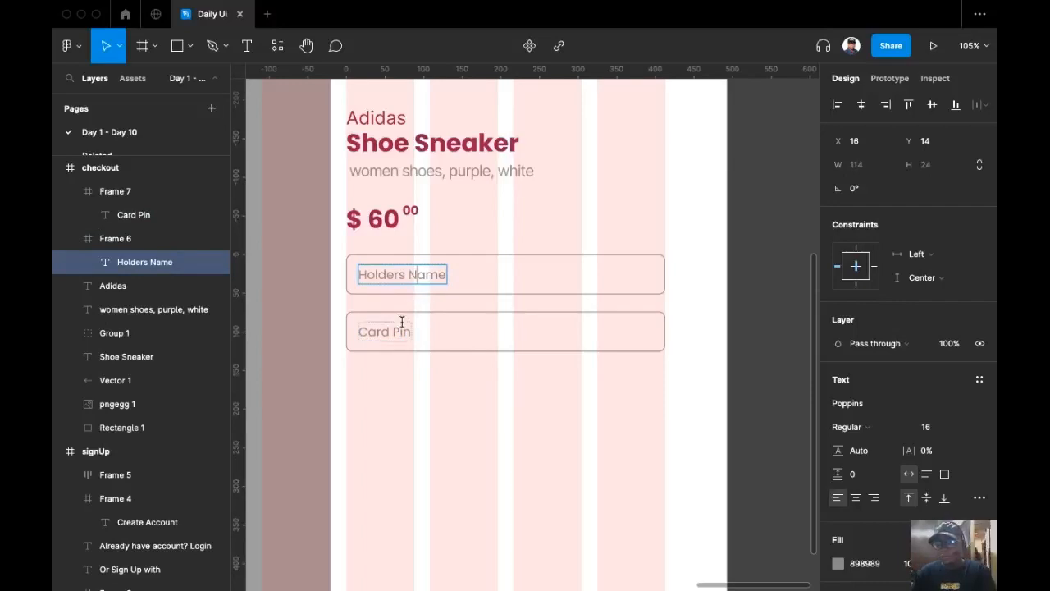
scroll(553, 309, down, 2)
ctrl+scroll(554, 307, down, 2)
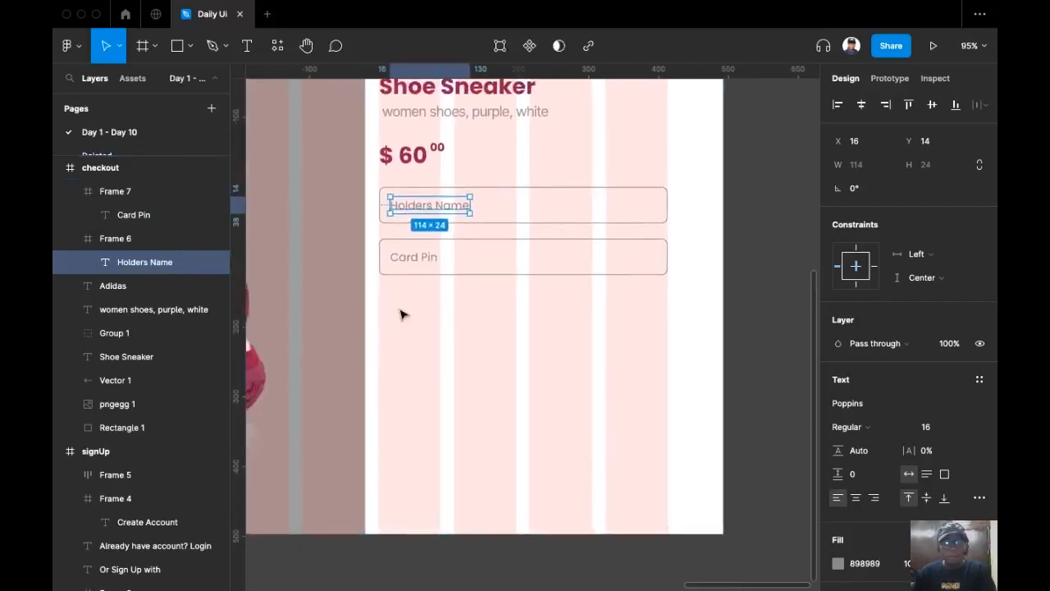
click(458, 335)
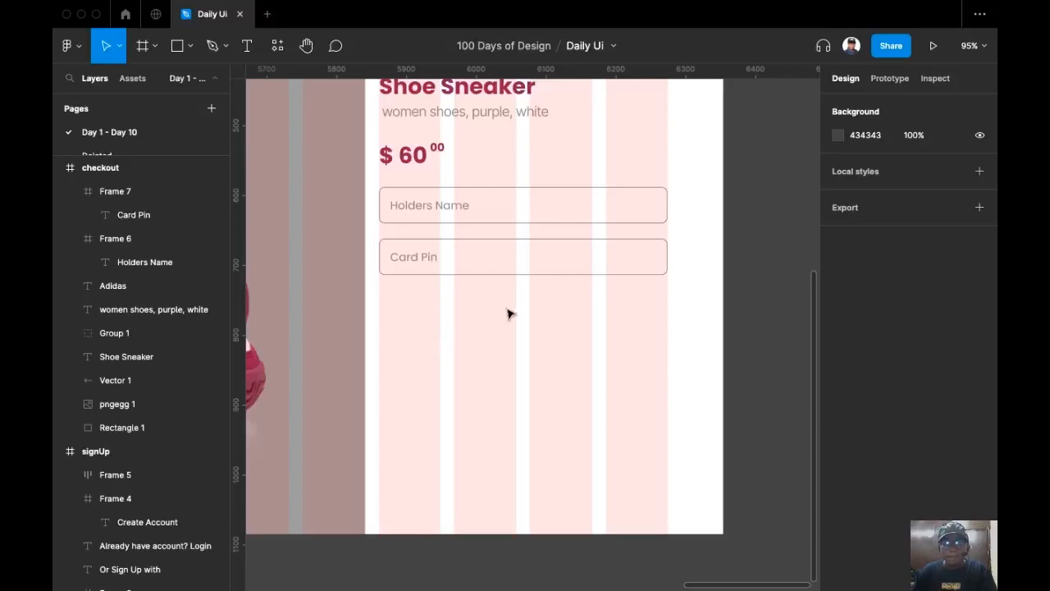
Copy the Card Pin field below, narrow it to 130 wide, relabel it 'Expiry', nudge down.
drag(514, 260, 579, 327)
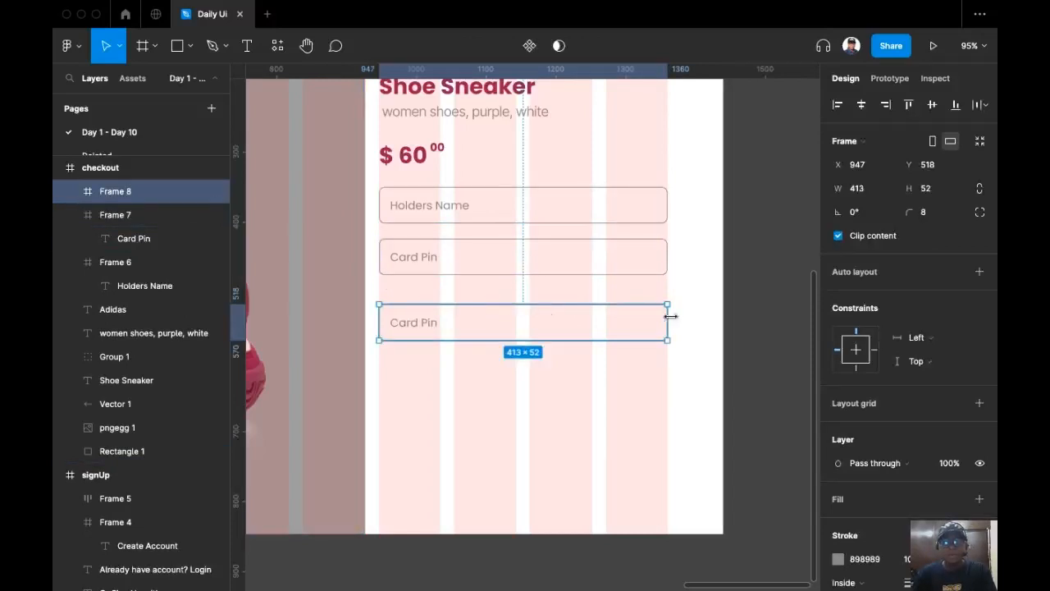
drag(666, 322, 466, 316)
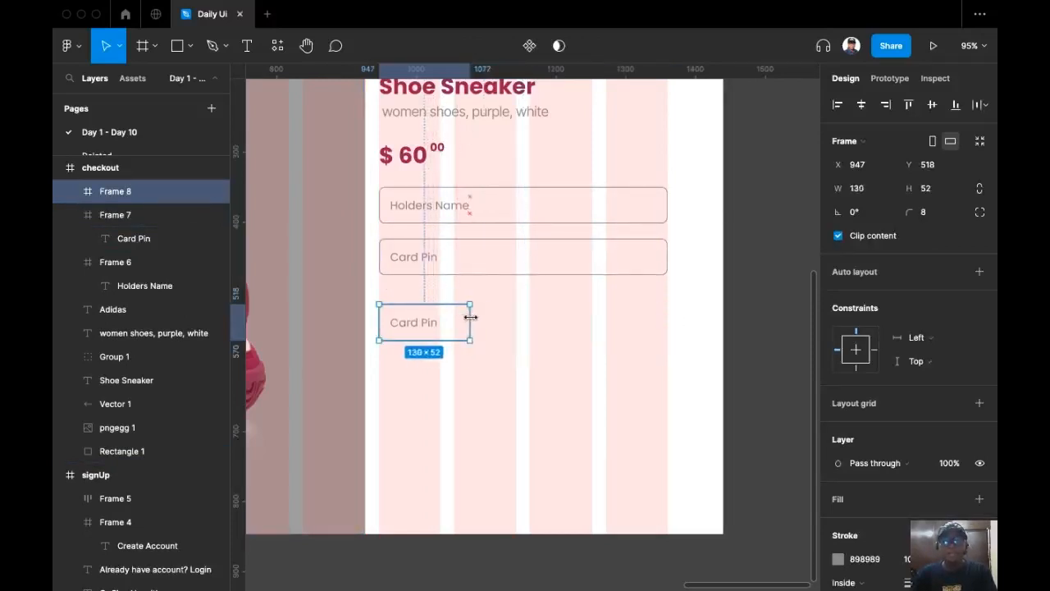
super+click(414, 324)
click(522, 313)
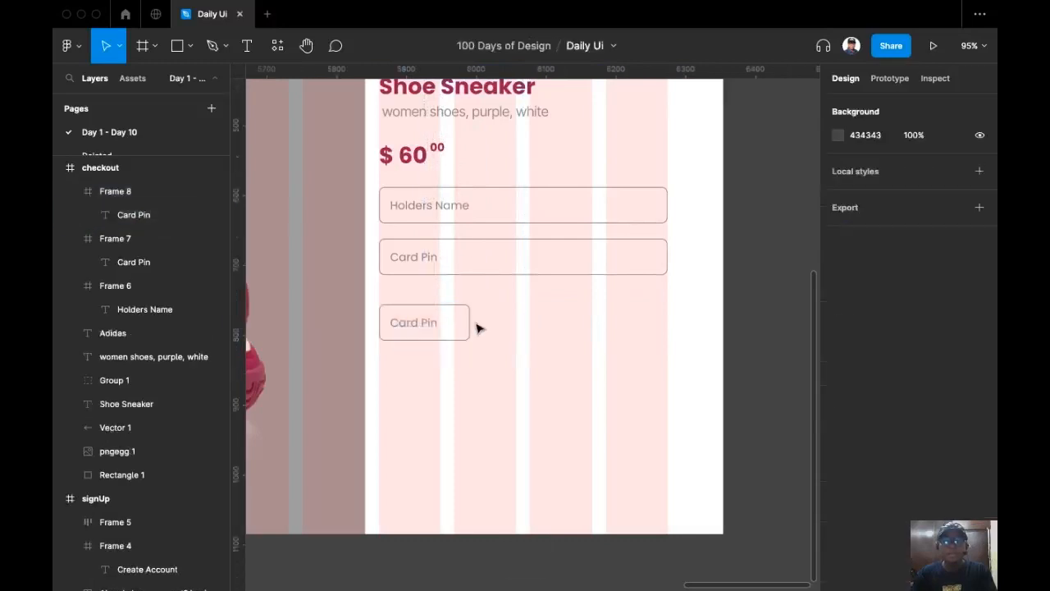
double_click(416, 322)
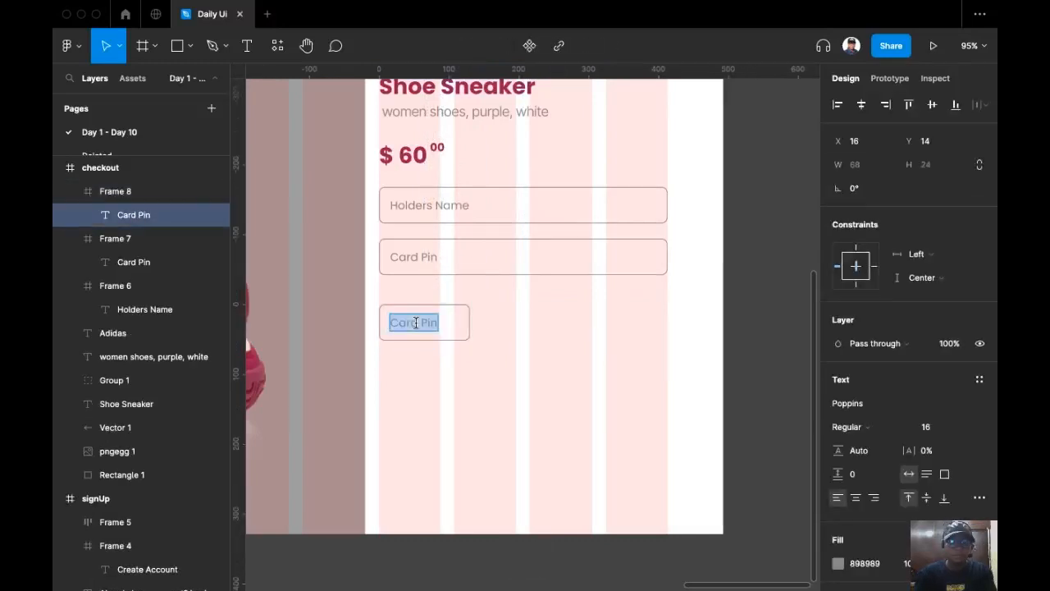
text(Expi)
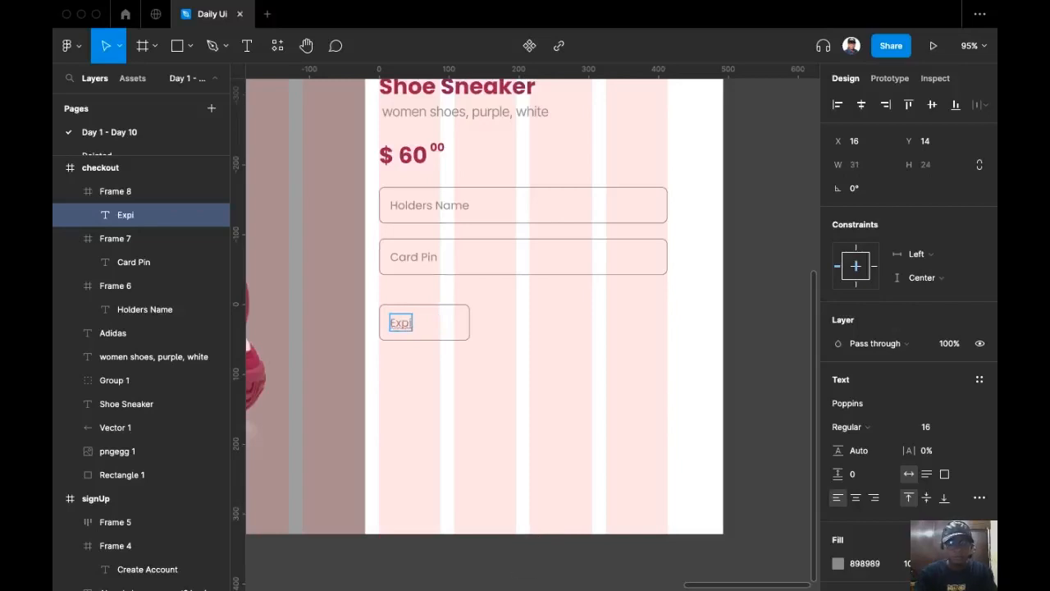
text(y)
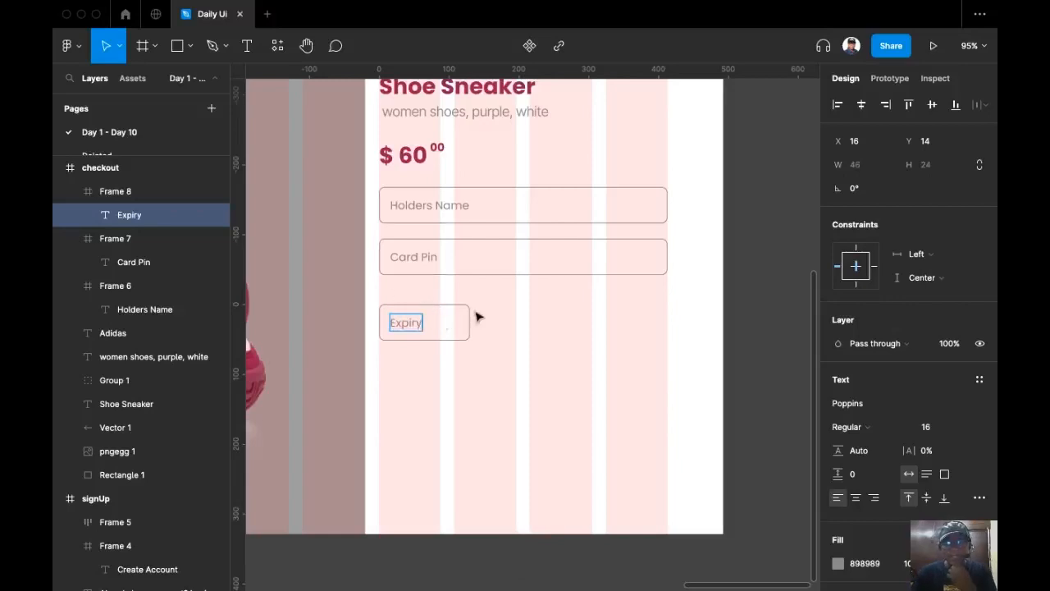
key(Escape)
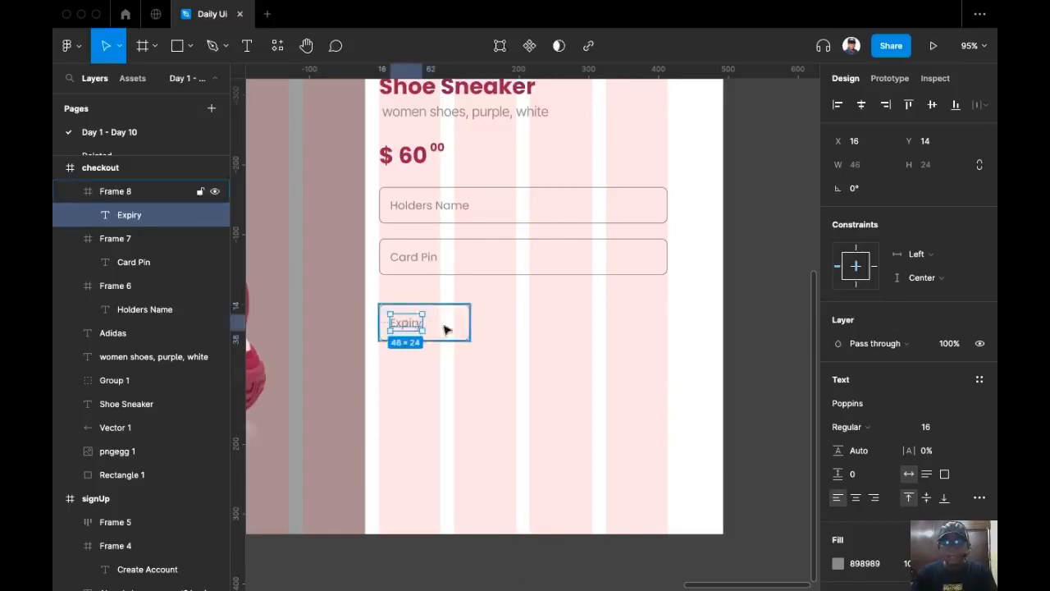
drag(451, 323, 399, 333)
Change the Expiry box's placeholder text to 'Month'.
super+click(406, 364)
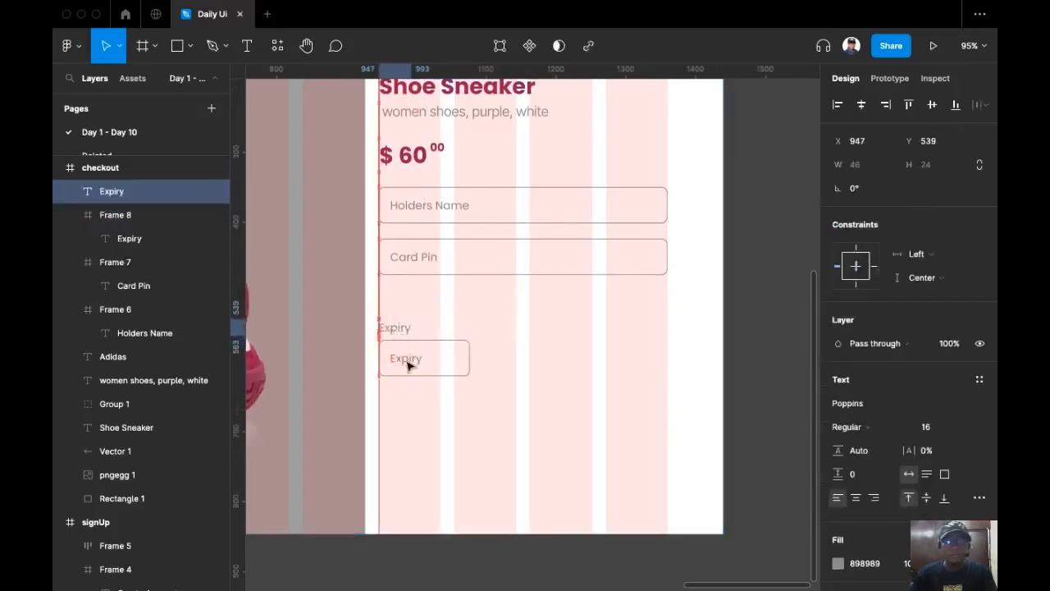
click(410, 358)
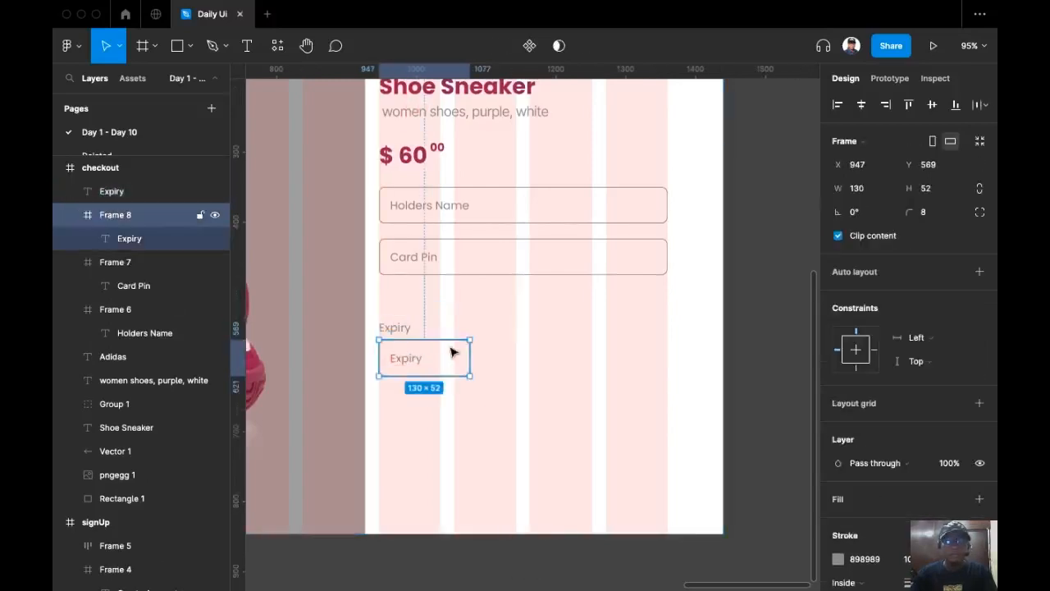
double_click(399, 364)
text(Mont)
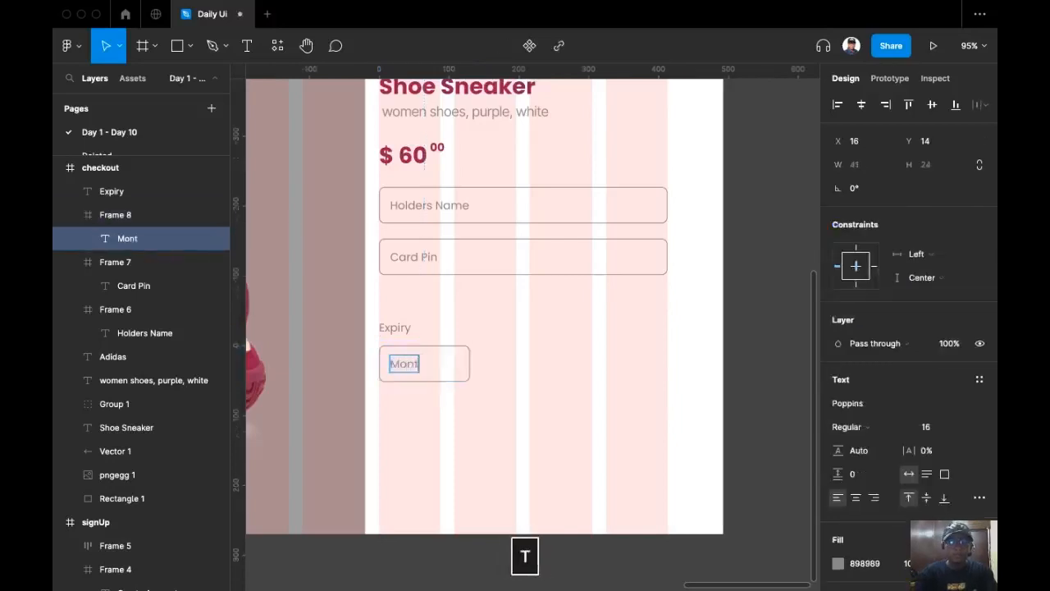
text(h)
key(Escape)
key(Escape)
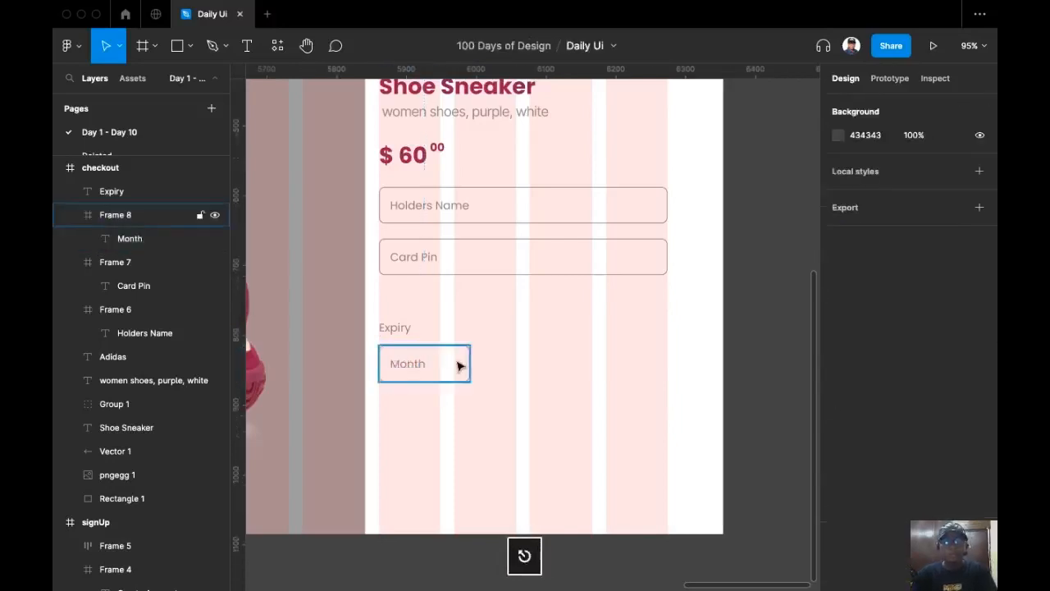
Duplicate the Month box to its right and relabel it 'Year'.
drag(441, 364, 524, 378)
double_click(520, 368)
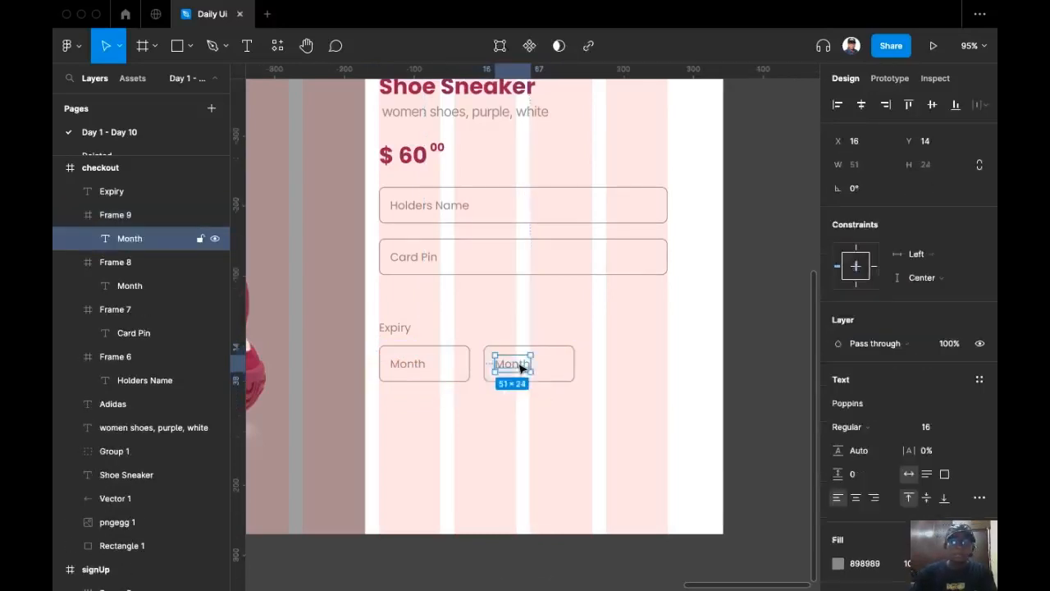
double_click(520, 369)
text(Ye)
key(Escape)
click(574, 394)
Duplicate the Year box to its right and relabel it 'CVV'.
click(555, 363)
drag(555, 364, 644, 372)
super+double_click(612, 362)
text(CVV)
key(Escape)
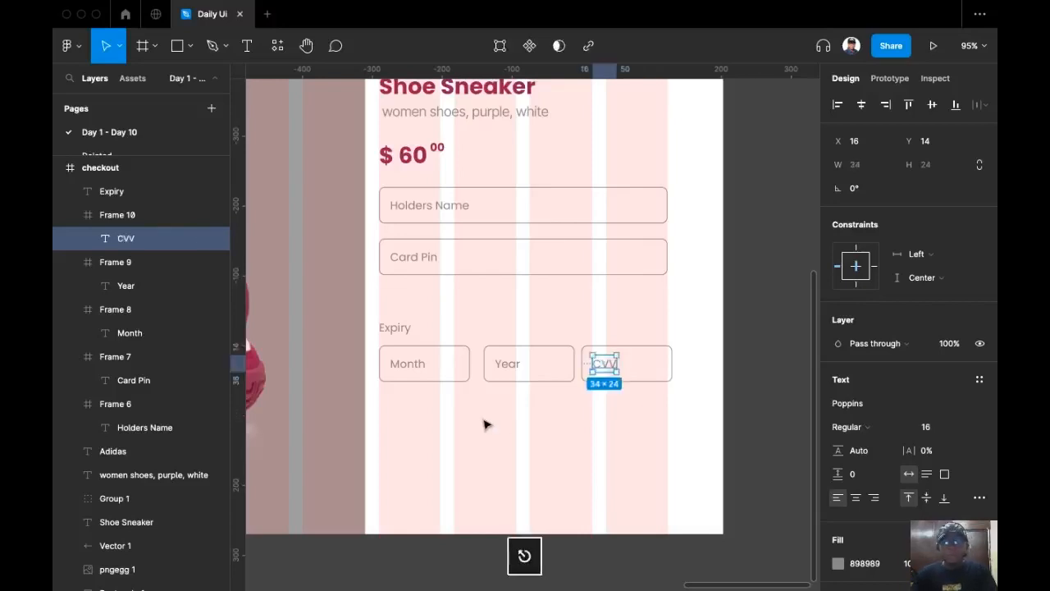
Select the Month, Year and CVV boxes together.
click(484, 424)
click(454, 376)
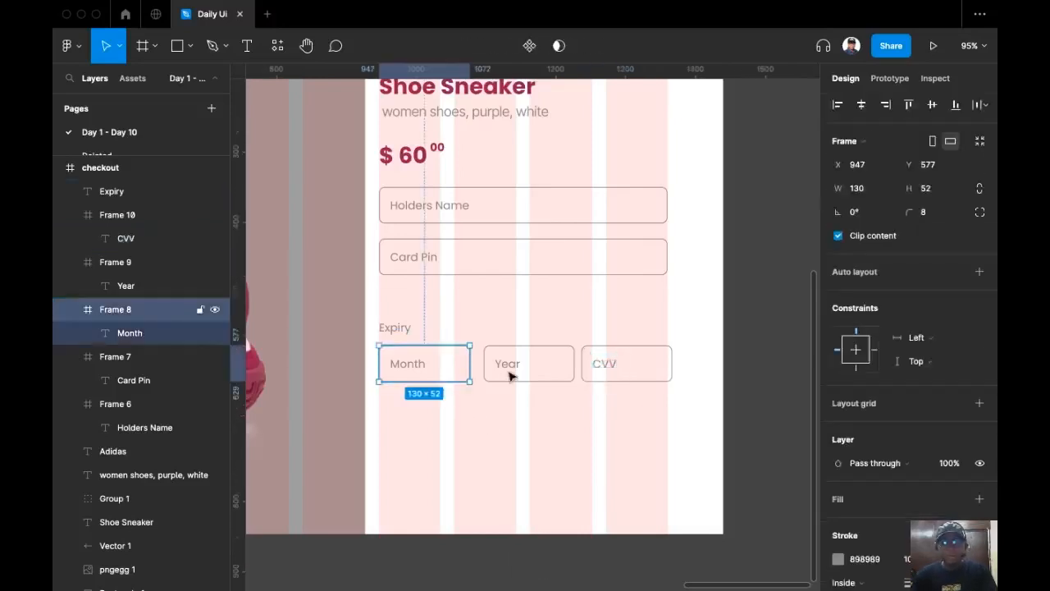
shift+click(572, 374)
shift+click(645, 370)
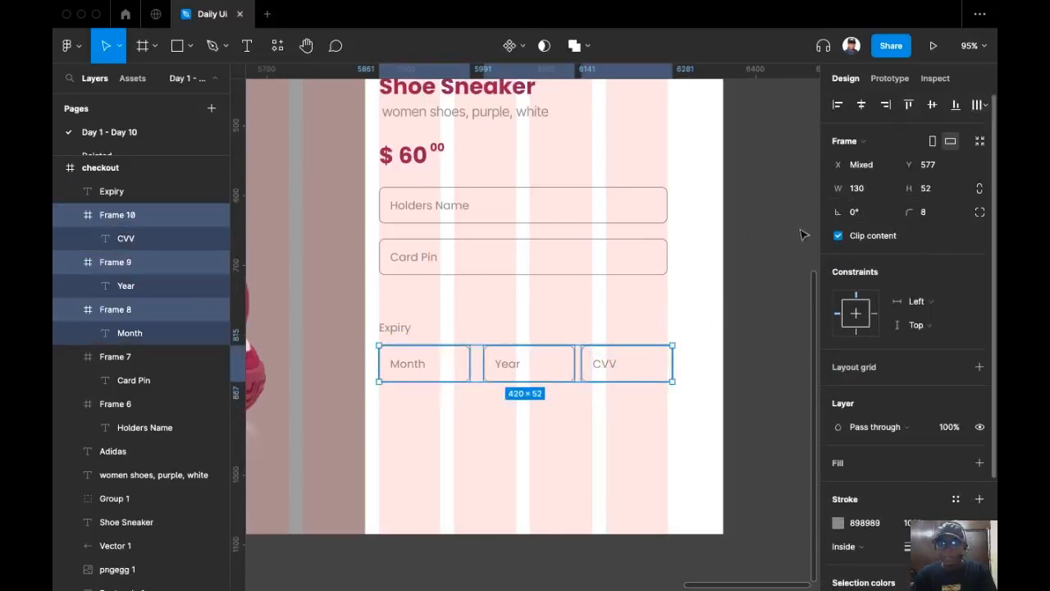
Reselect the Month, Year and CVV boxes and narrow the row to 413 wide.
click(676, 363)
click(670, 360)
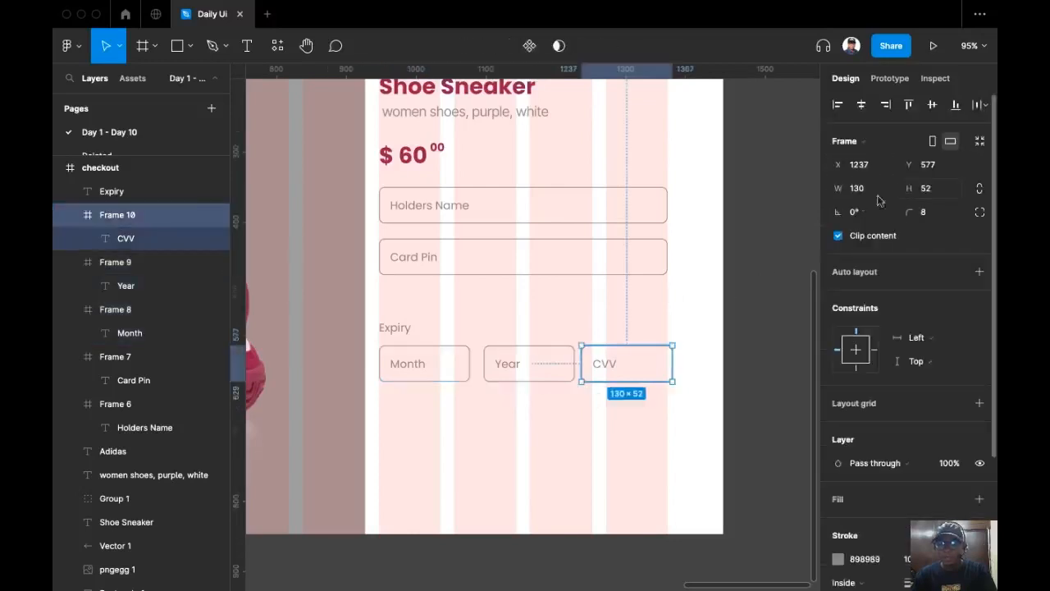
click(554, 351)
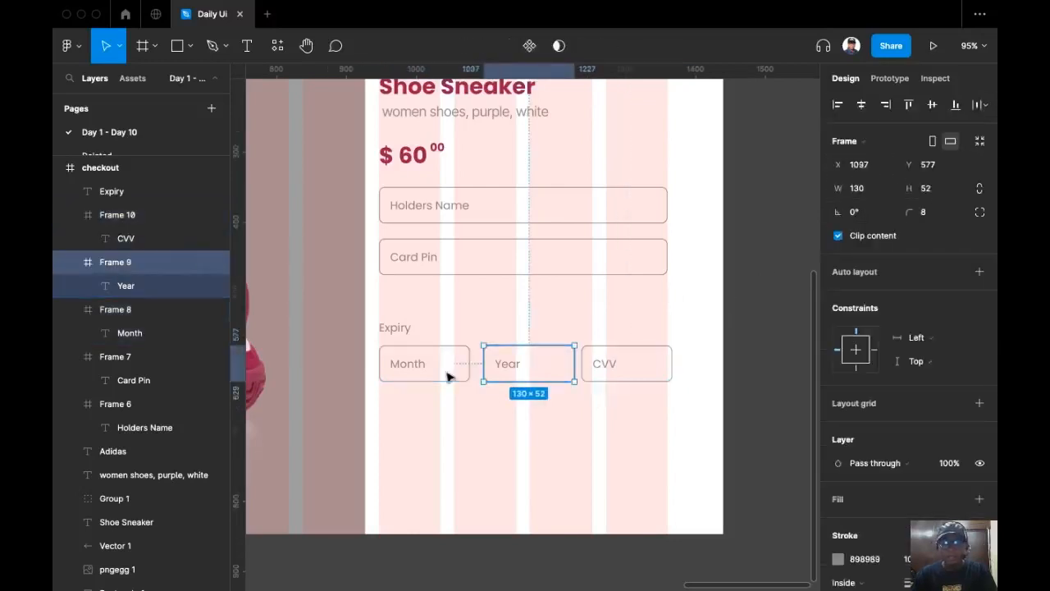
shift+click(451, 369)
shift+click(669, 363)
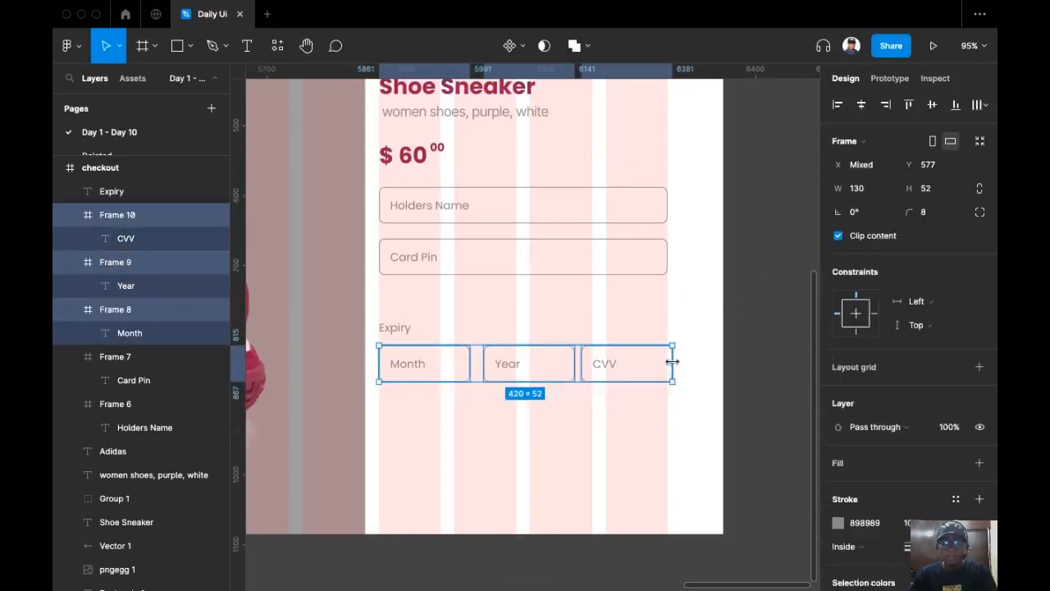
drag(673, 361, 668, 361)
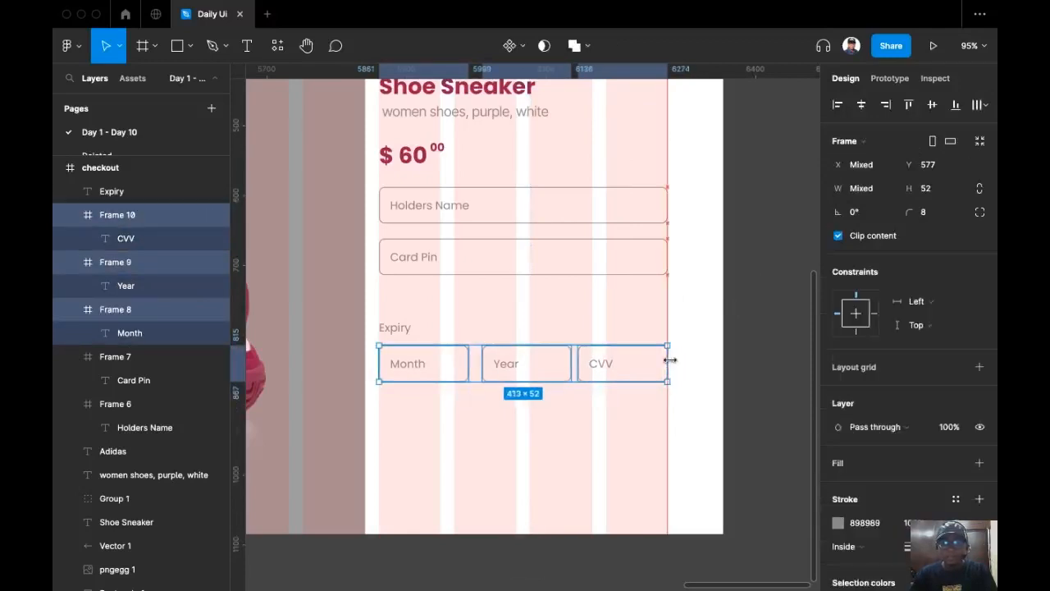
Distribute the three boxes horizontally with a 16-pixel gap.
click(981, 106)
click(849, 170)
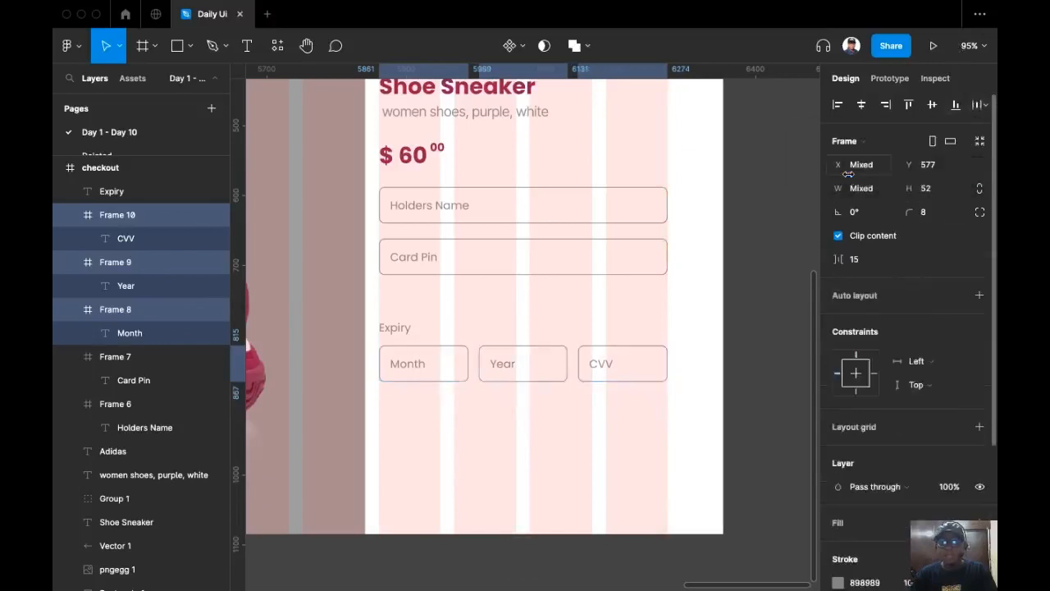
click(862, 263)
key(Up)
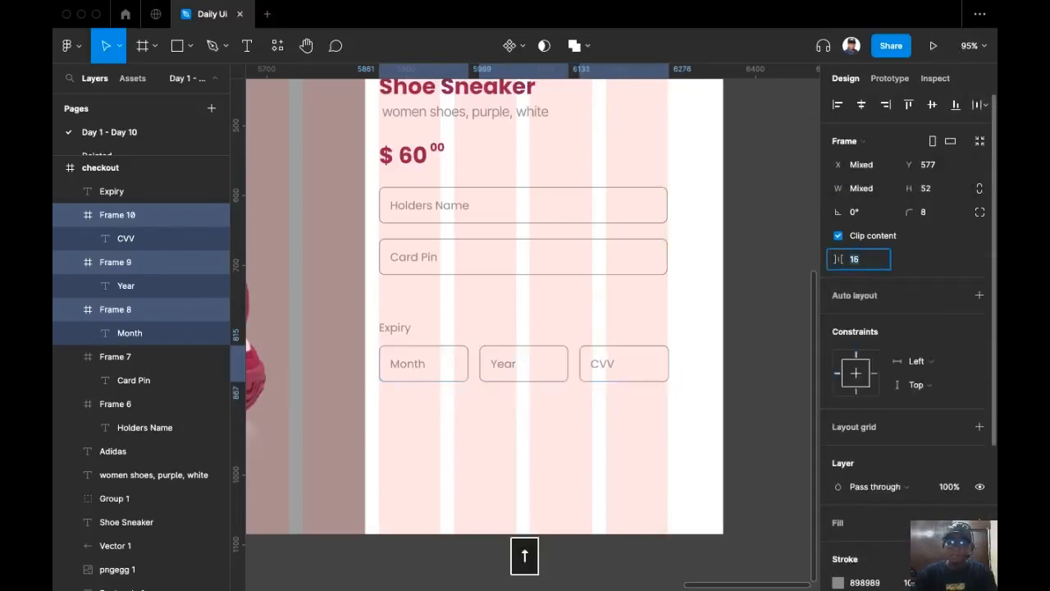
click(743, 283)
scroll(731, 251, down, 2)
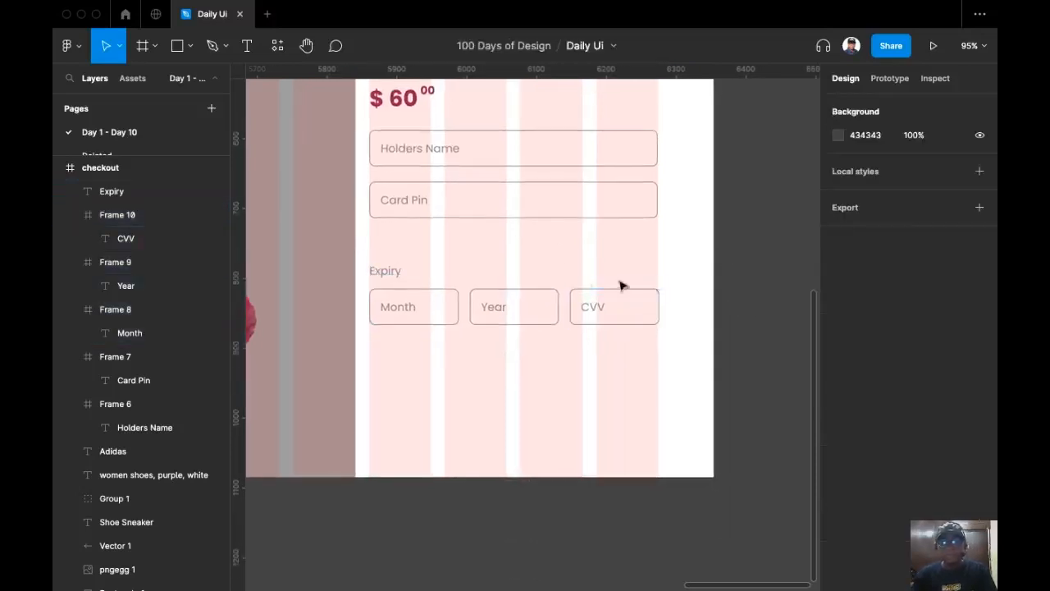
Group the Expiry label with the Month, Year and CVV boxes.
scroll(463, 303, down, 2)
scroll(497, 288, up, 4)
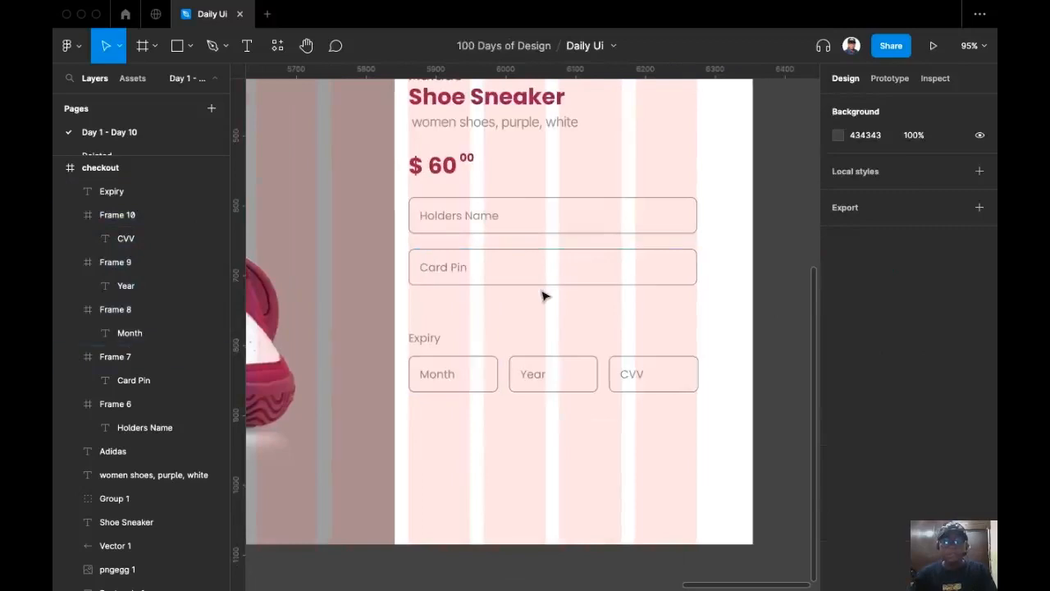
drag(404, 320, 716, 392)
key(super+g)
Set the spacing between Card Pin and the Expiry group to 24.
shift+click(563, 264)
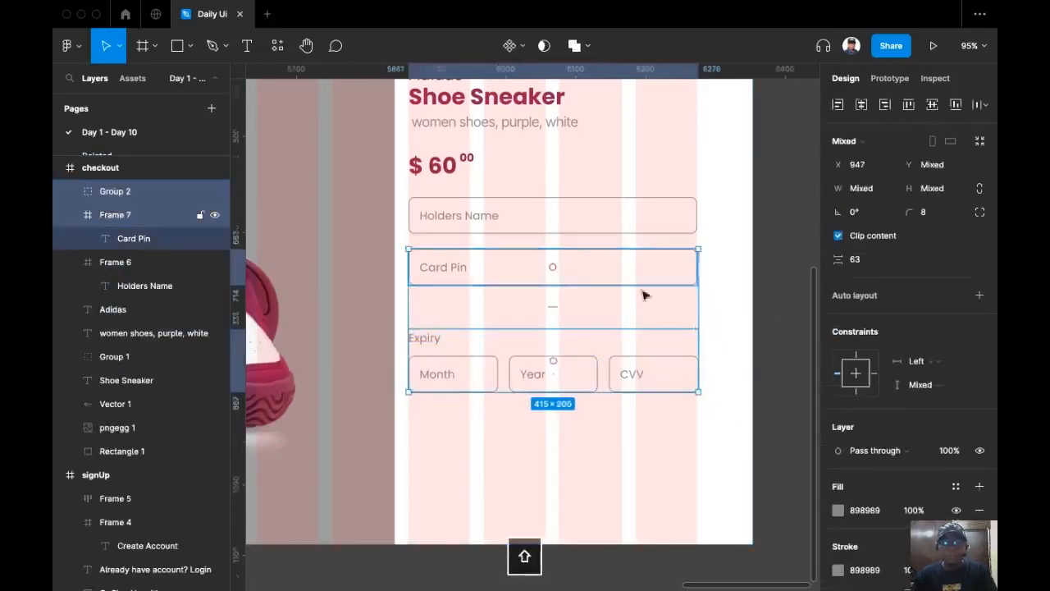
click(874, 260)
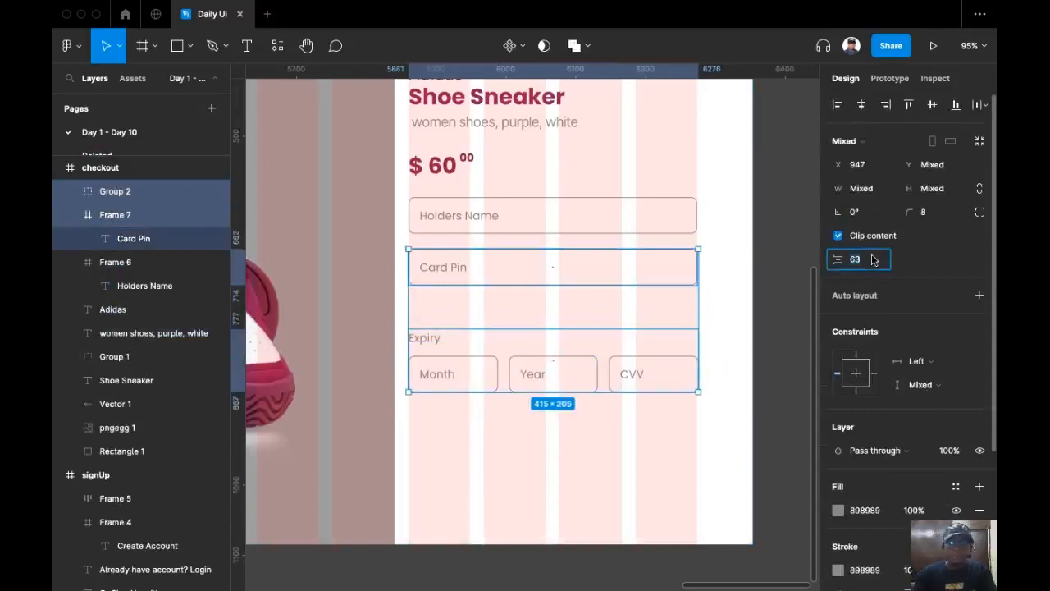
text(4)
key(BackSpace)
text(24)
key(Return)
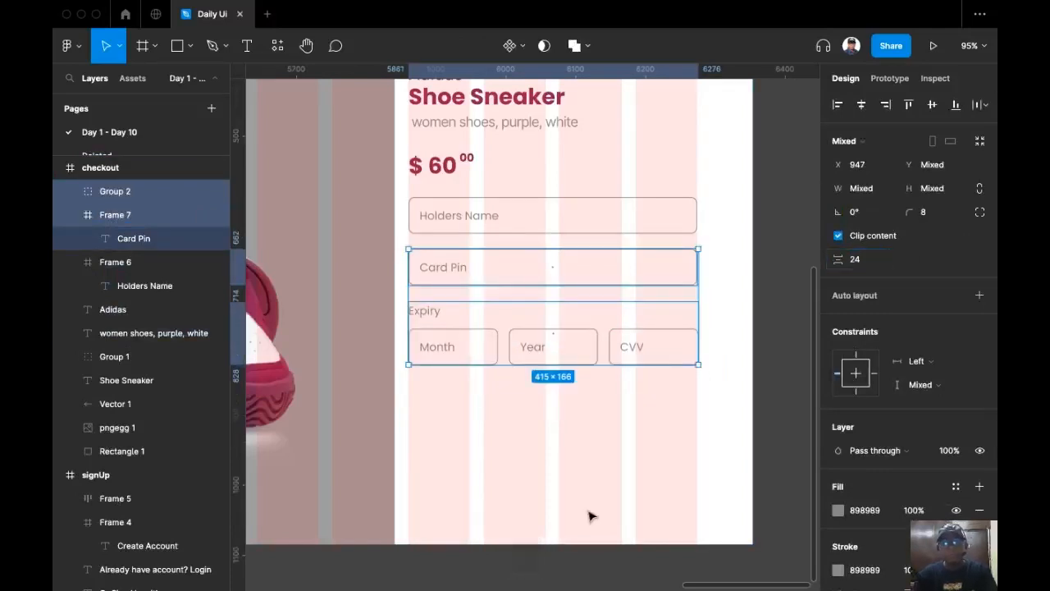
Duplicate the Card Pin field below the Expiry row.
click(659, 418)
click(585, 267)
drag(585, 267, 599, 406)
click(942, 188)
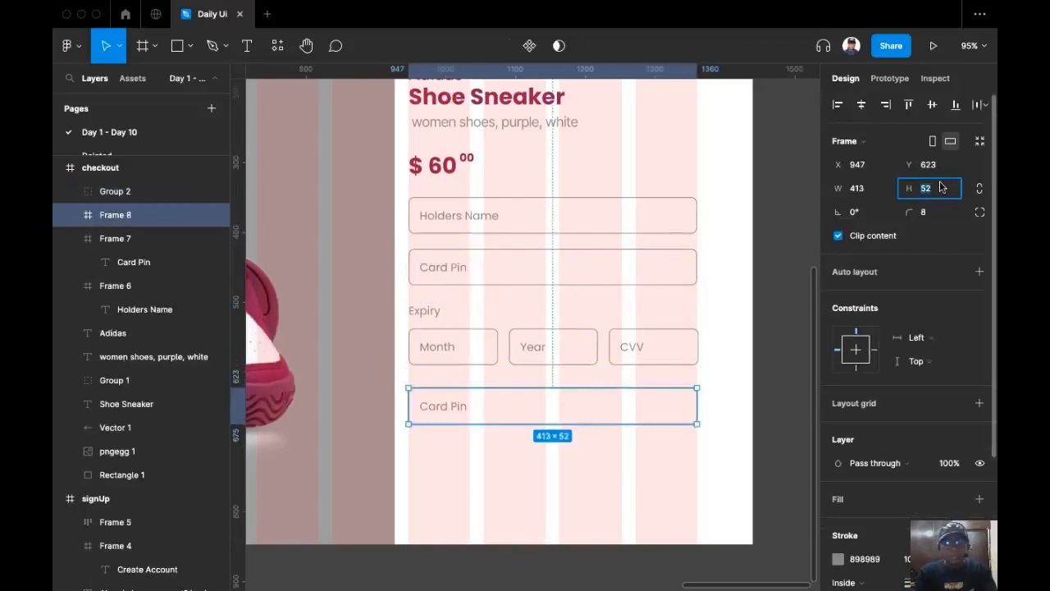
Resize the copied field to 325×64 and position it under the Expiry row.
text(64)
key(Return)
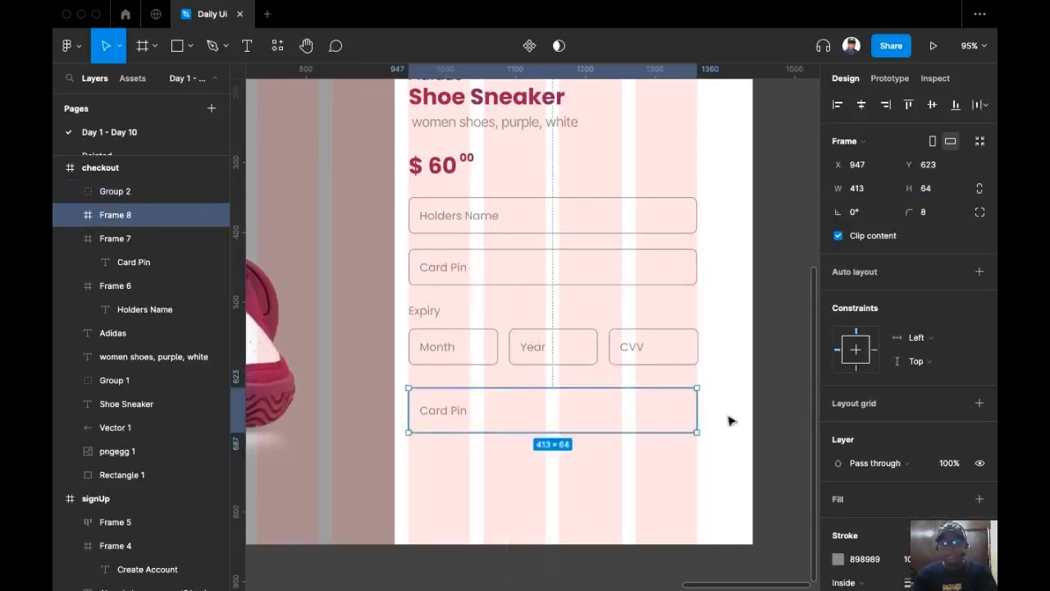
drag(697, 412, 636, 411)
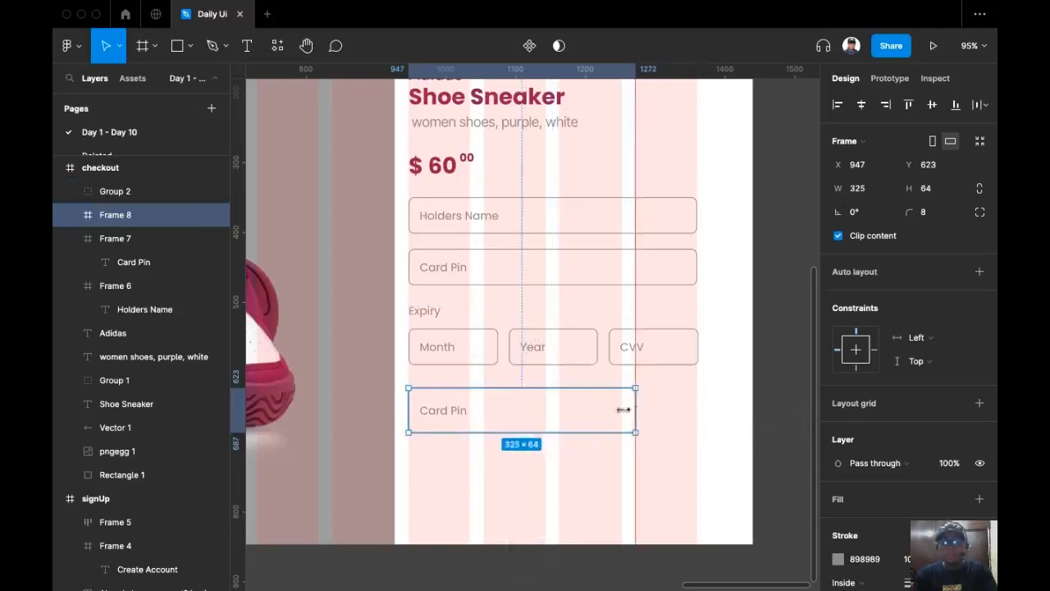
click(862, 105)
key(super+z)
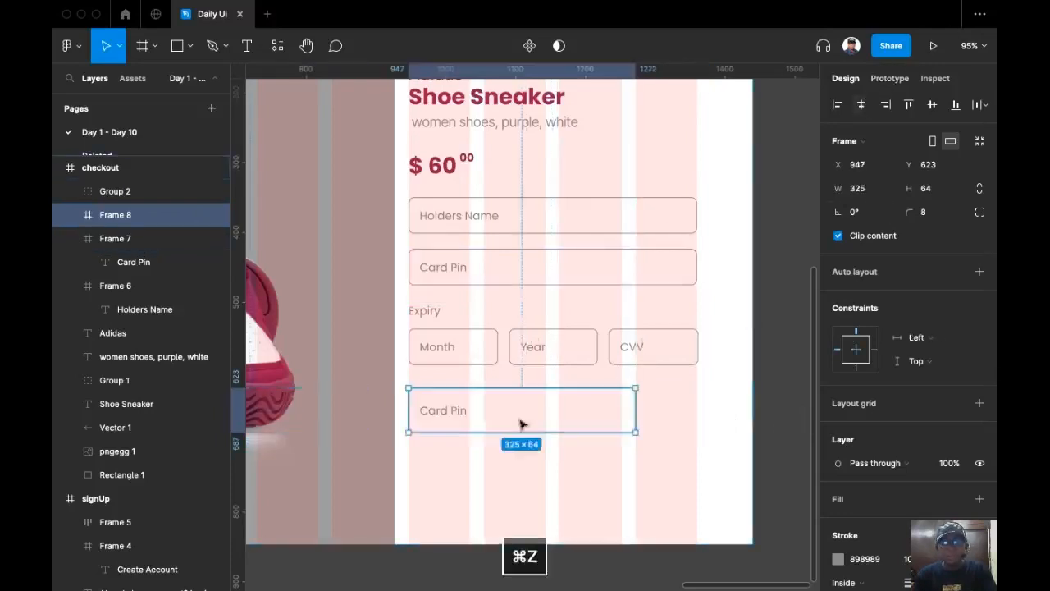
drag(527, 419, 557, 419)
Centre the label within the box and change it to 'Check Out'.
click(503, 417)
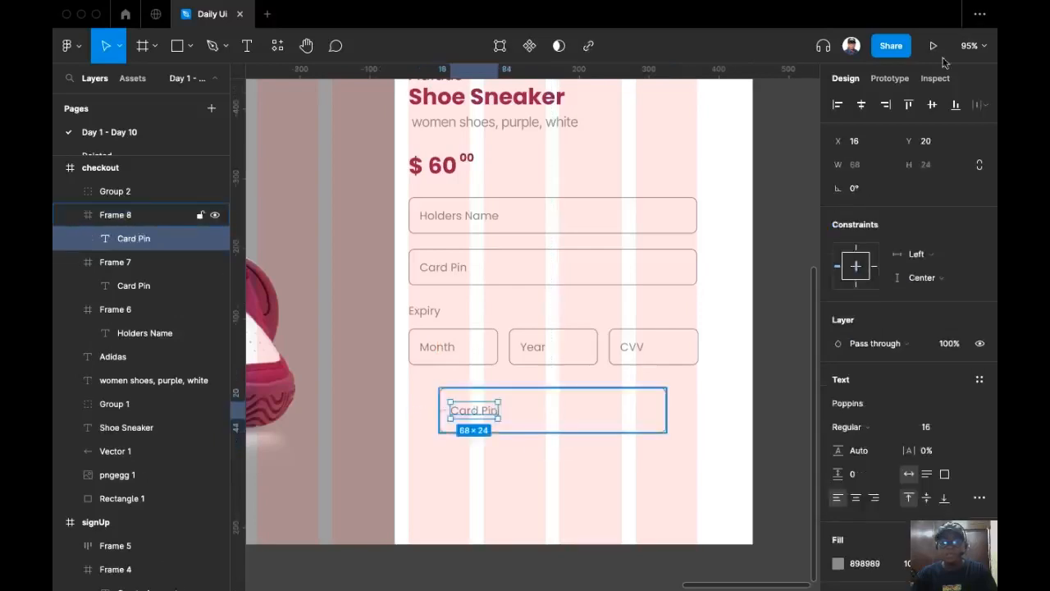
click(862, 104)
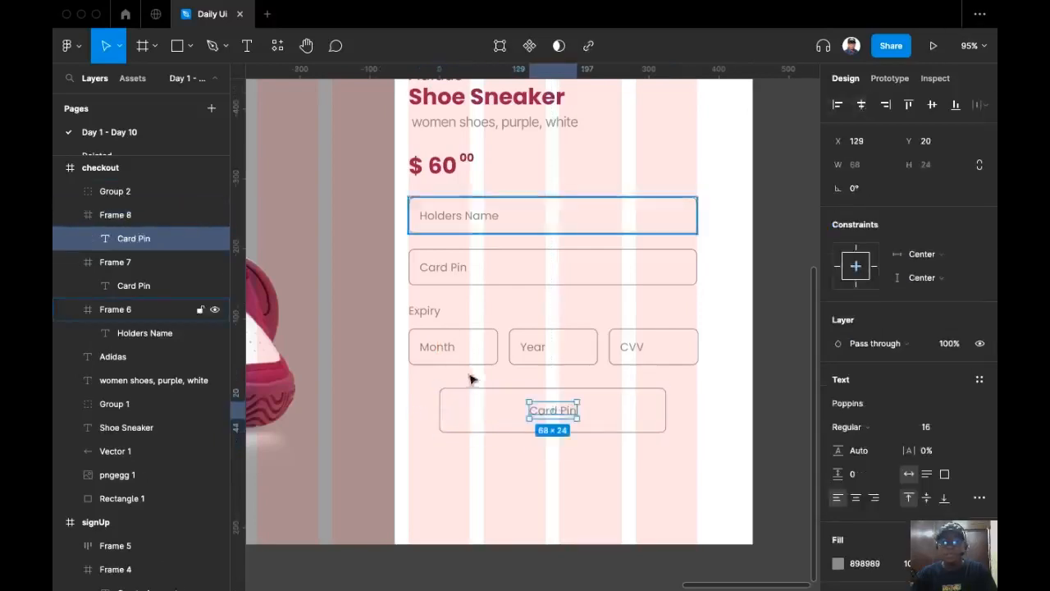
double_click(552, 409)
text(C)
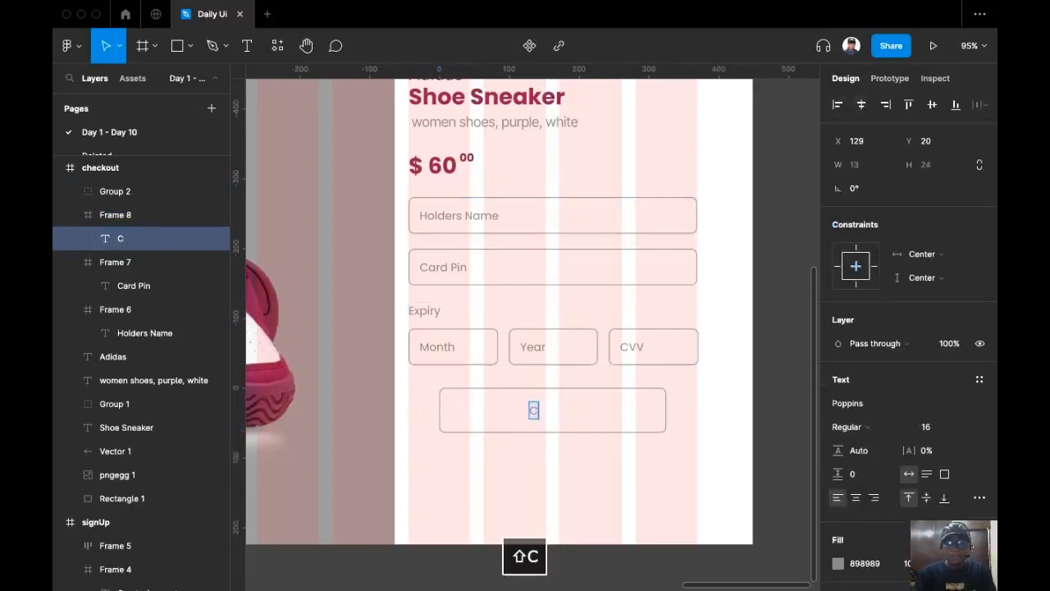
text(heck )
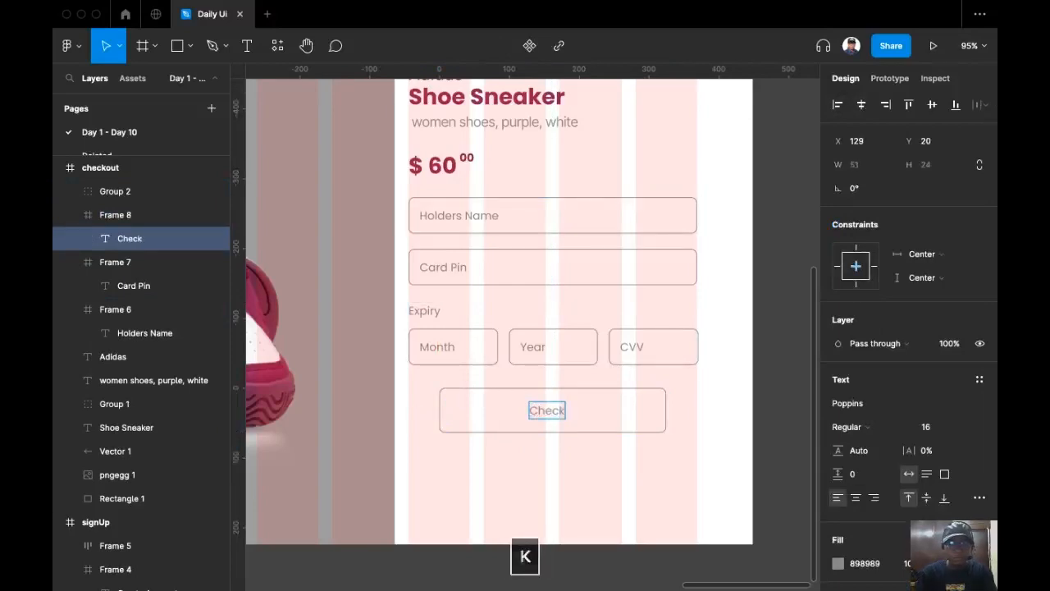
text(Out)
key(Escape)
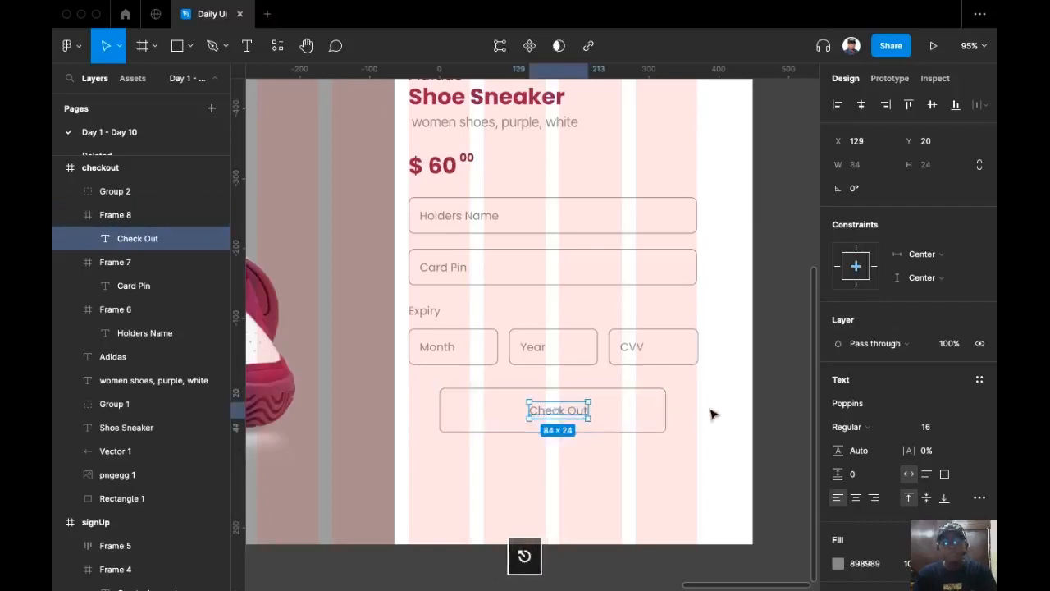
click(611, 427)
click(610, 427)
scroll(572, 478, down, 2)
scroll(623, 378, down, 3)
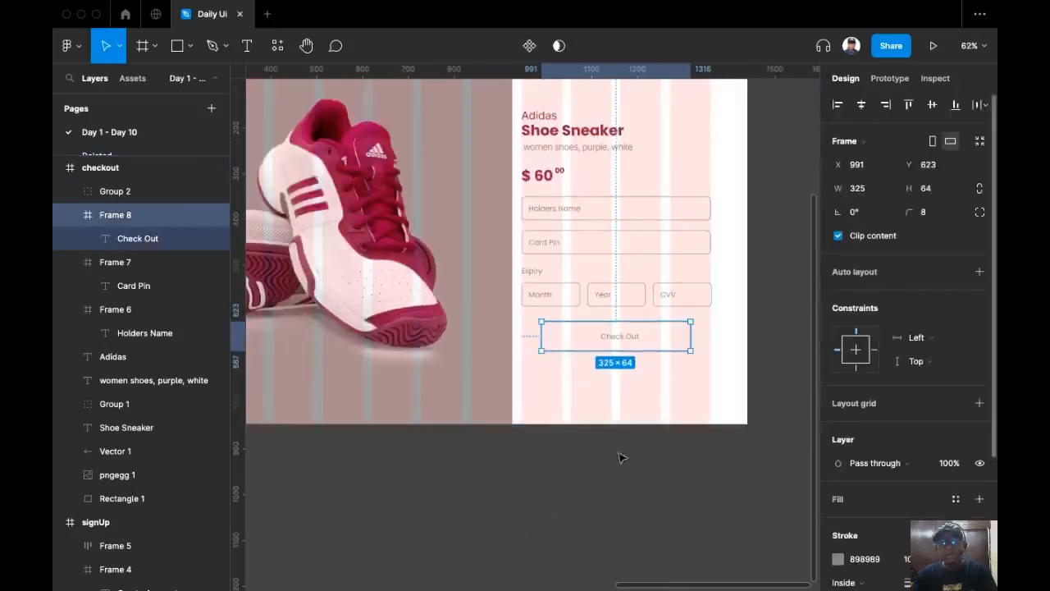
Fill the Check Out button with crimson sampled from the canvas.
click(980, 499)
key(i)
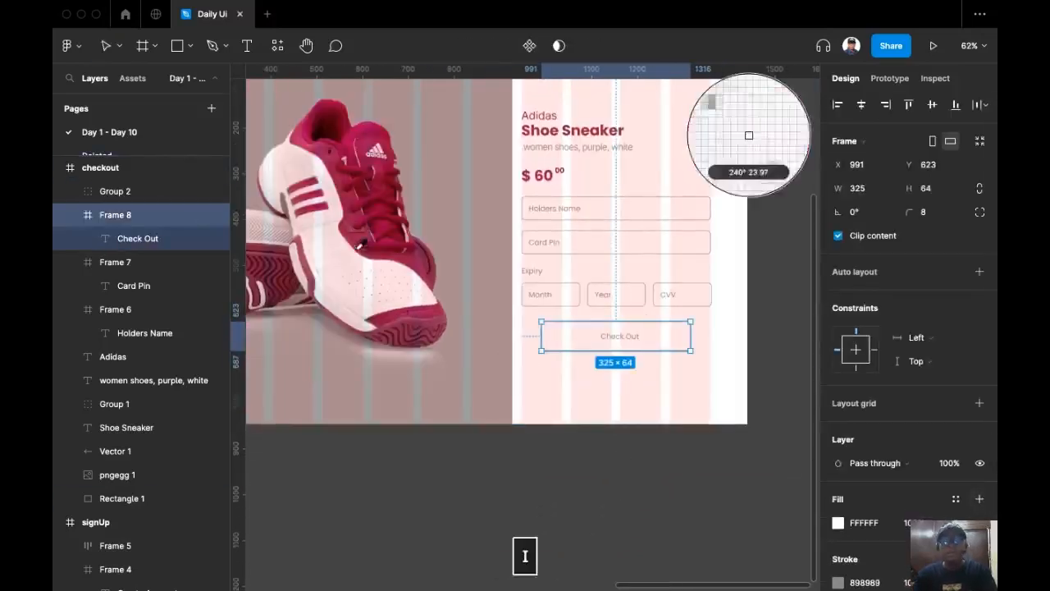
click(749, 136)
scroll(628, 364, up, 5)
Make the Check Out label white (FFFFFF) in Medium weight.
super+click(628, 363)
key(i)
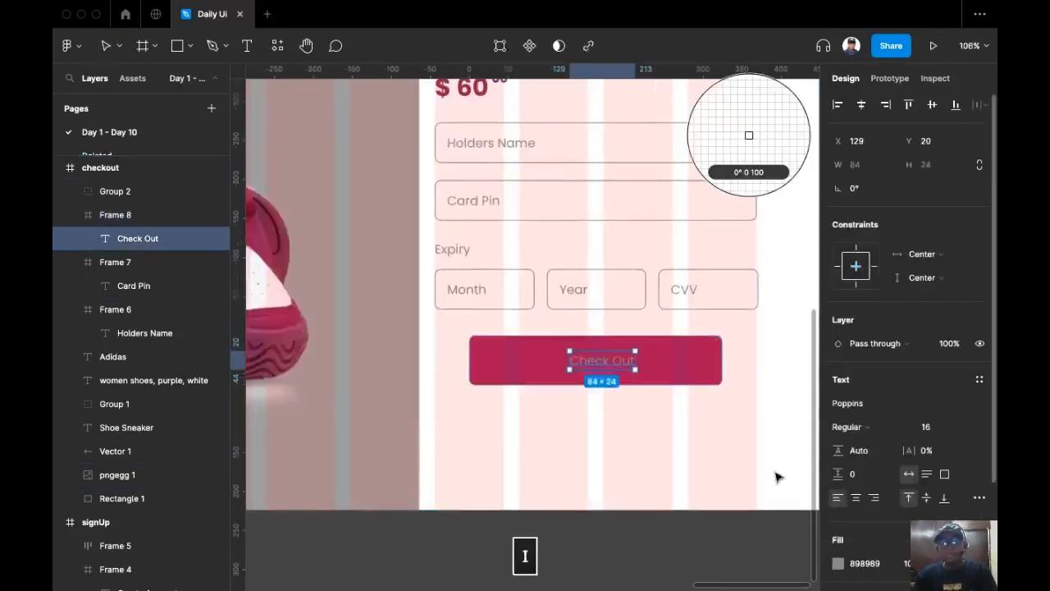
click(875, 566)
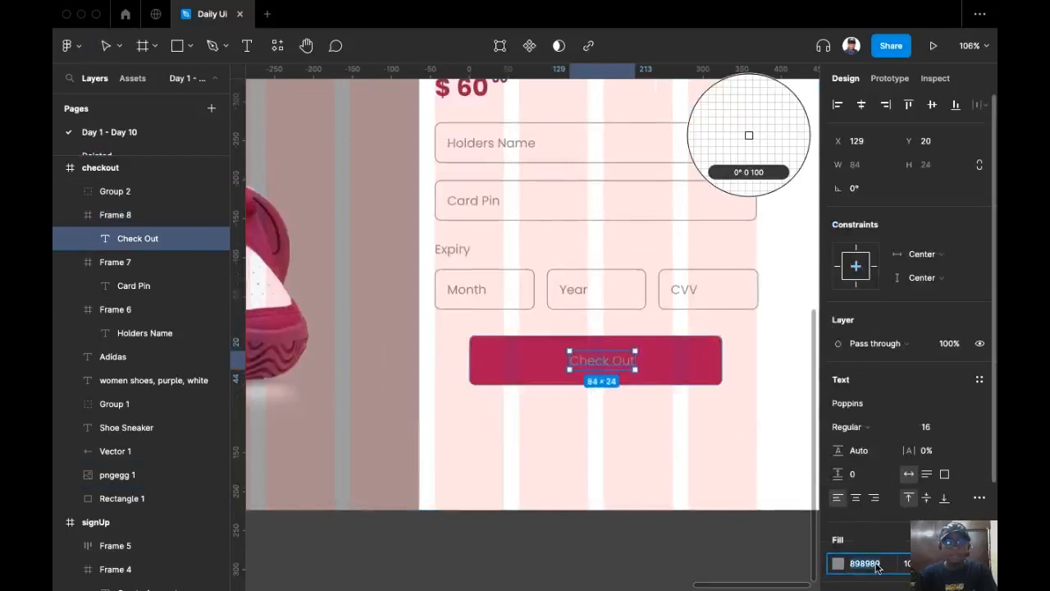
text(ffffff)
key(Return)
key(Escape)
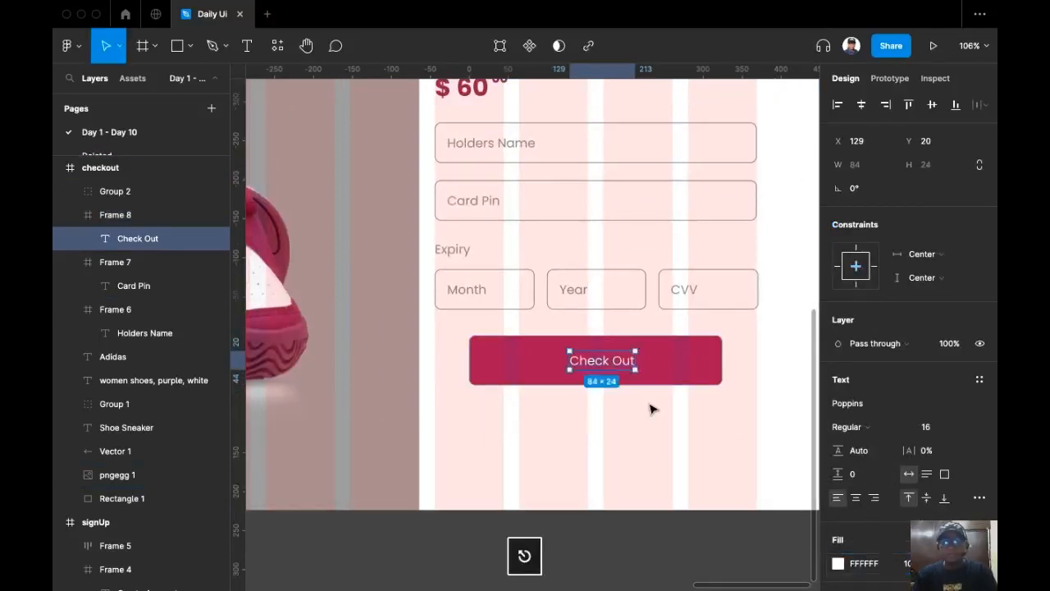
scroll(870, 312, down, 3)
click(863, 289)
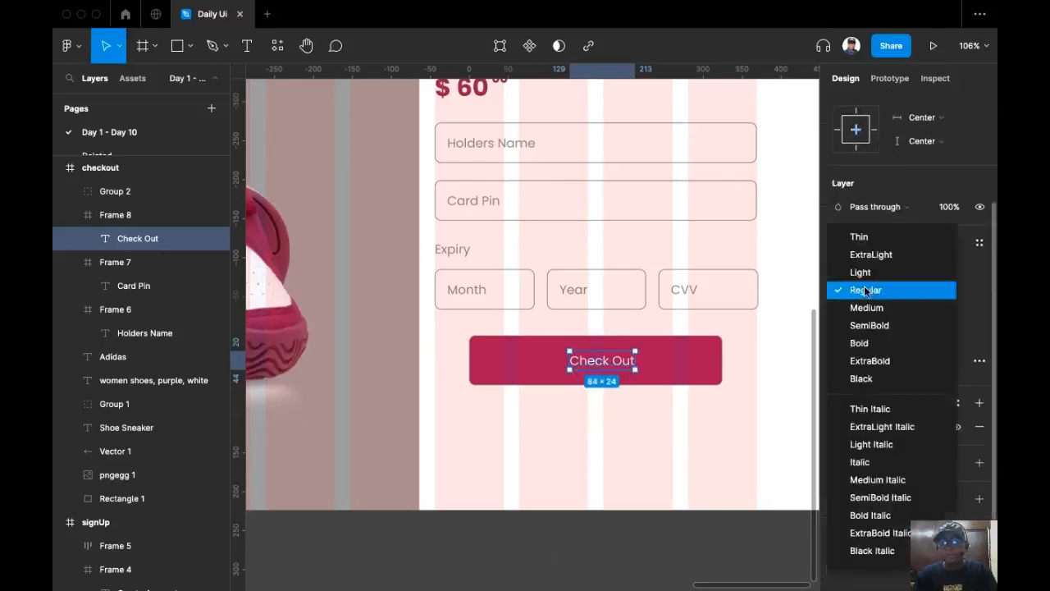
click(883, 306)
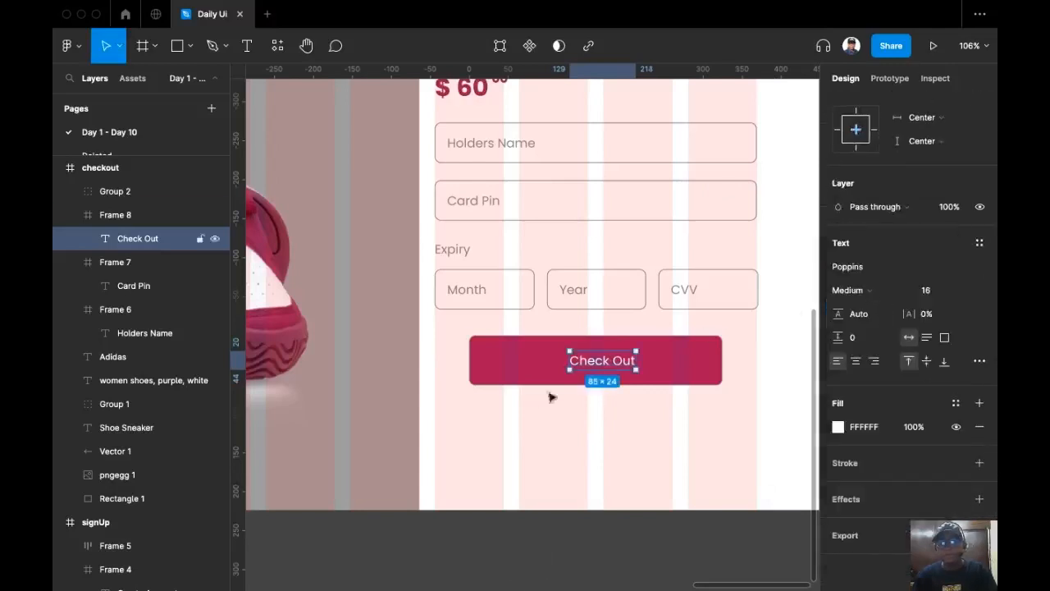
Set 64 px spacing between the expiry fields group and the Check Out button.
click(681, 379)
drag(691, 367, 695, 386)
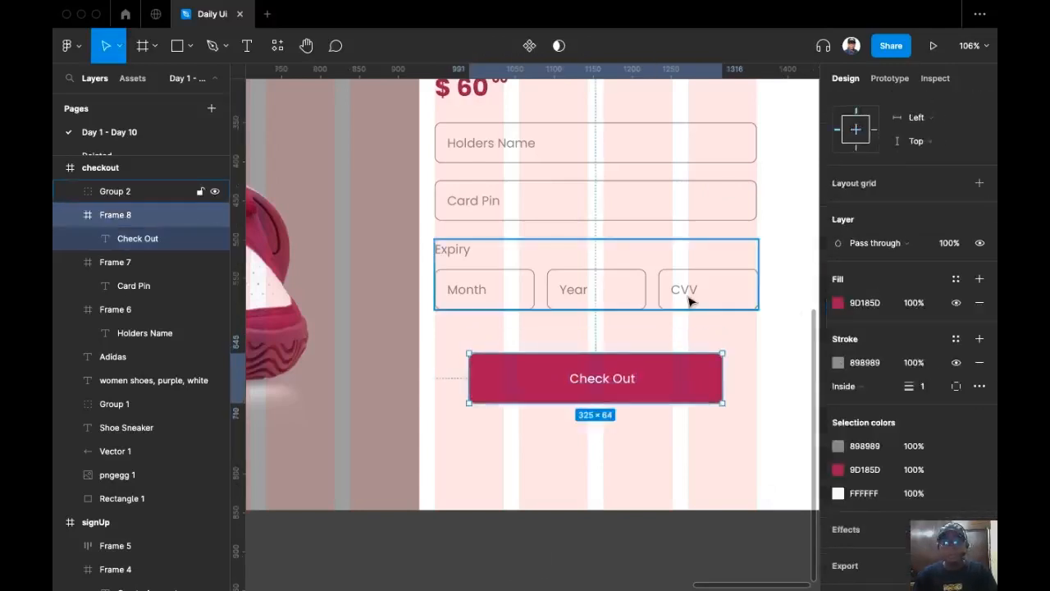
shift+click(688, 296)
scroll(881, 265, up, 3)
click(862, 260)
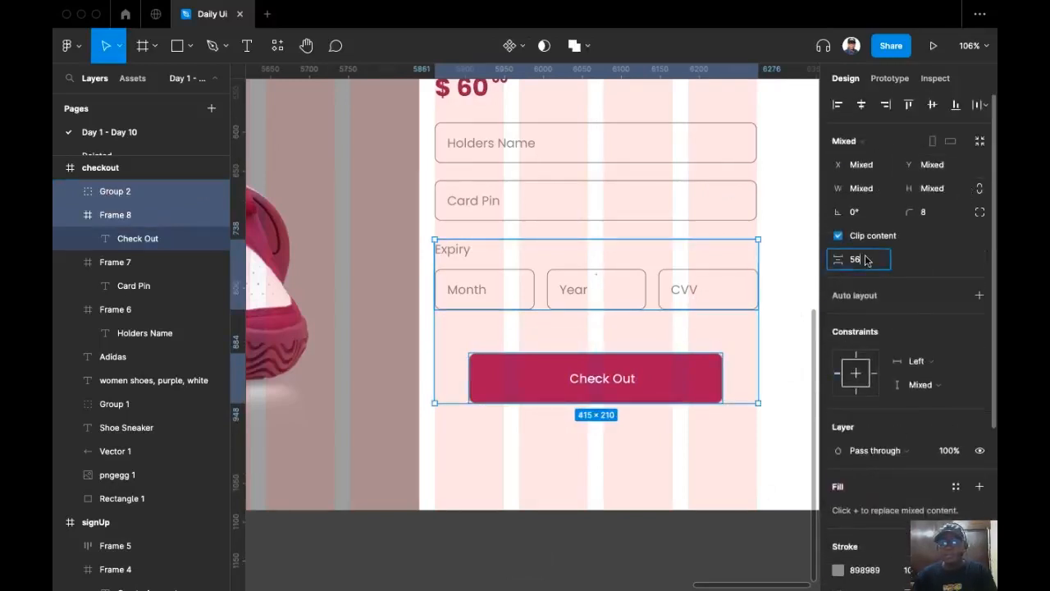
text(64)
key(Return)
click(588, 436)
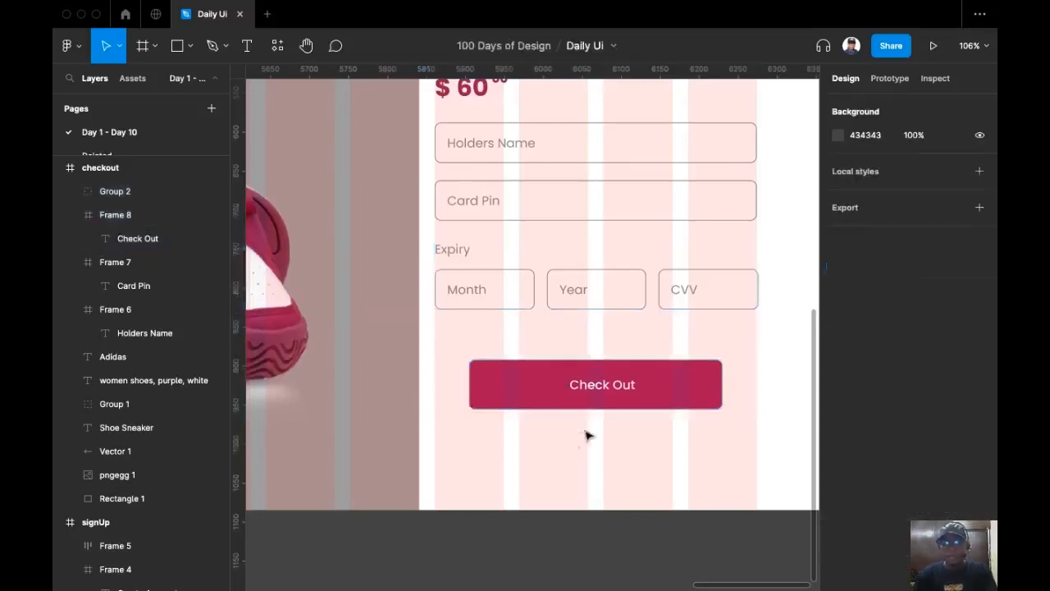
scroll(588, 436, down, 8)
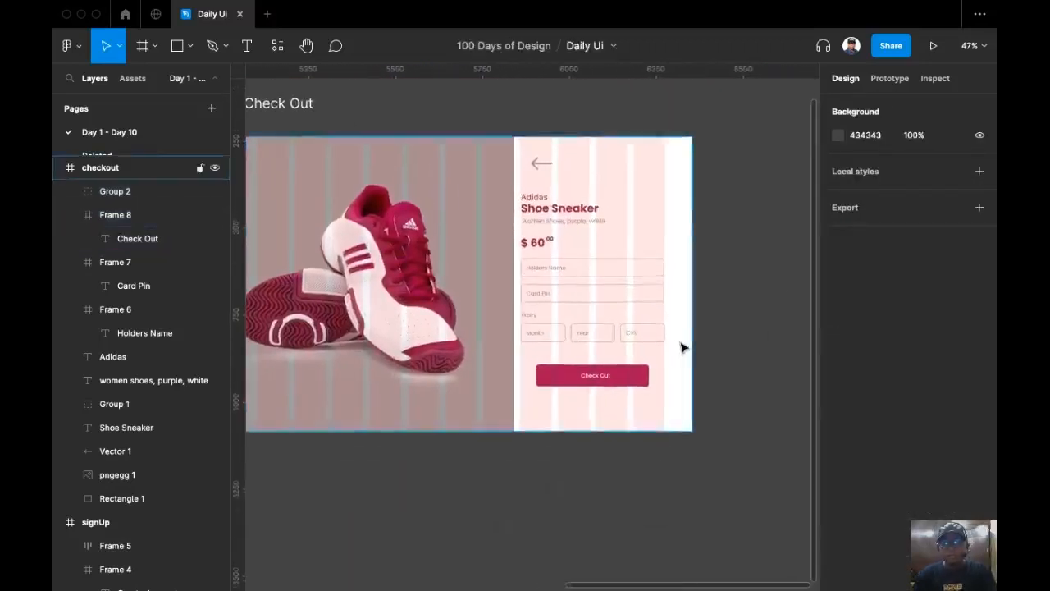
Hide the pink layout grid columns on the checkout frame with Shift+G.
scroll(683, 349, up, 1)
drag(713, 343, 764, 337)
scroll(755, 347, down, 2)
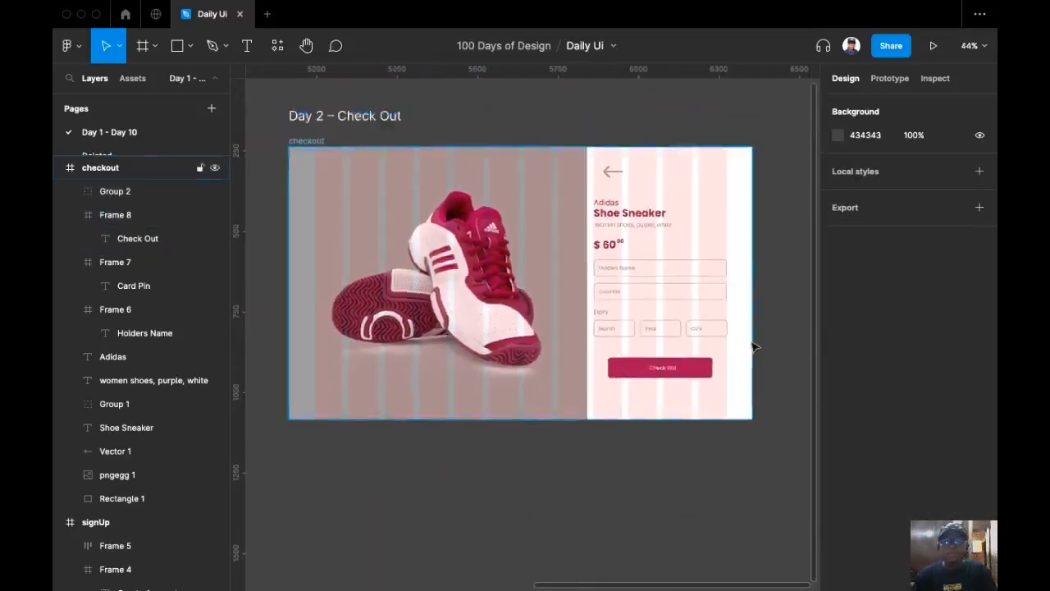
scroll(632, 401, down, 3)
scroll(585, 422, up, 2)
drag(586, 422, 534, 482)
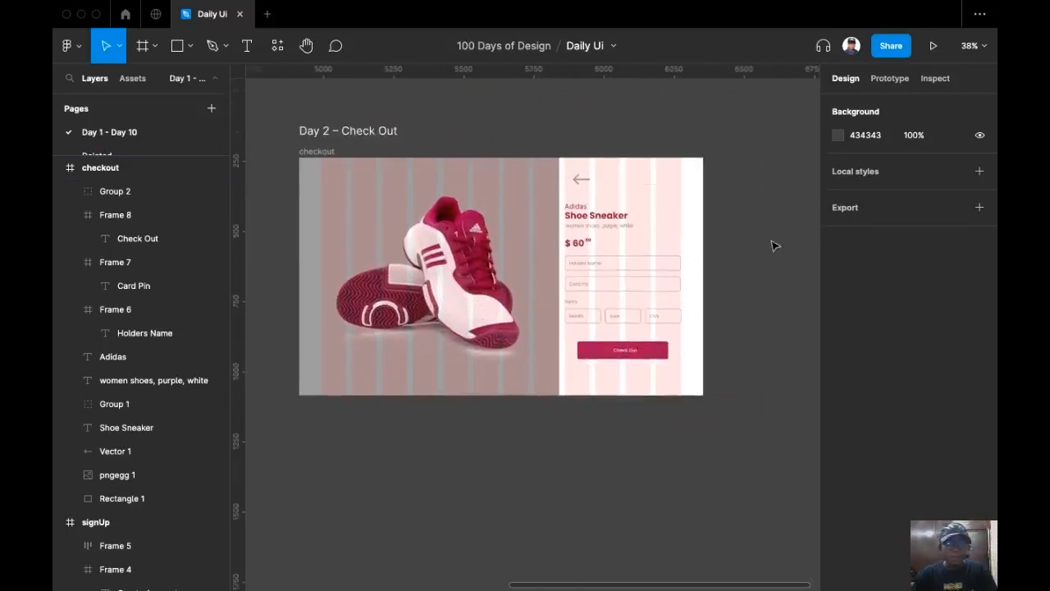
key(shift+g)
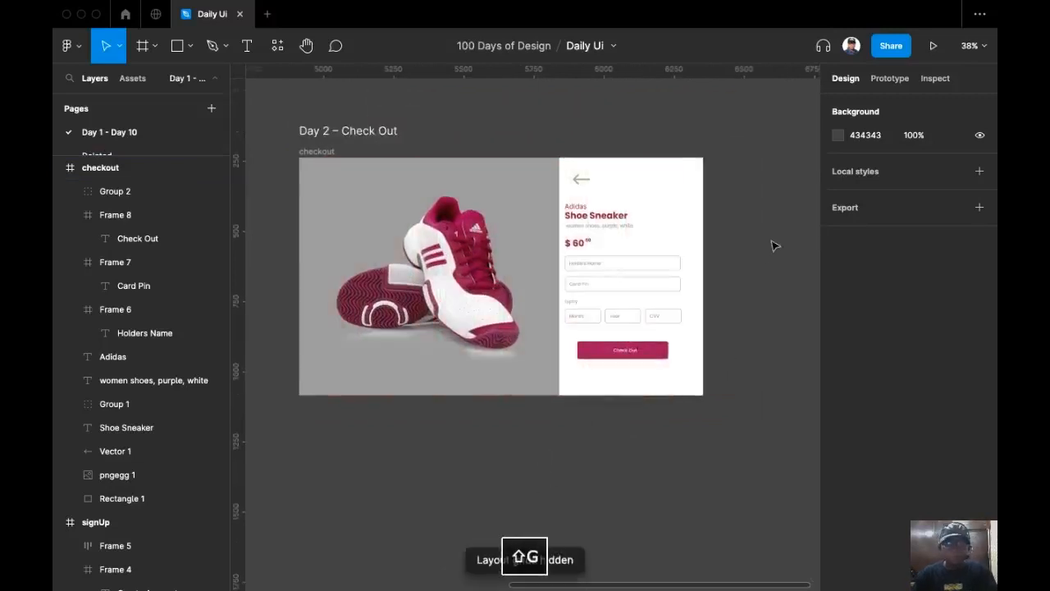
drag(542, 507, 563, 494)
scroll(621, 457, up, 1)
drag(744, 396, 621, 433)
scroll(663, 401, up, 2)
drag(606, 297, 686, 350)
scroll(523, 136, up, 2)
scroll(499, 234, up, 3)
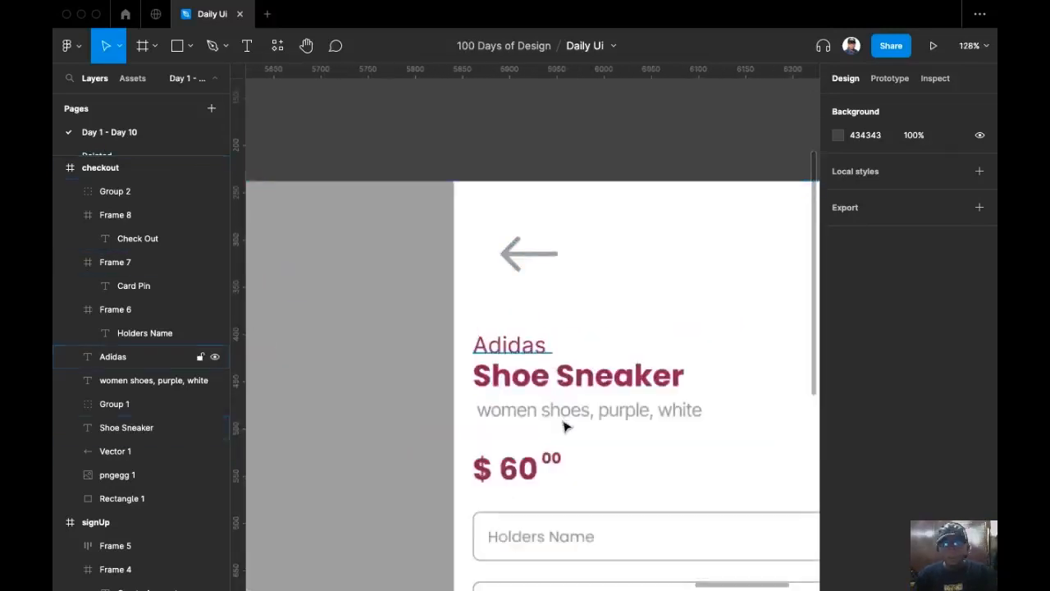
Darken the 'women shoes, purple, white' subtitle grey to 6F6F6F.
click(578, 424)
click(837, 427)
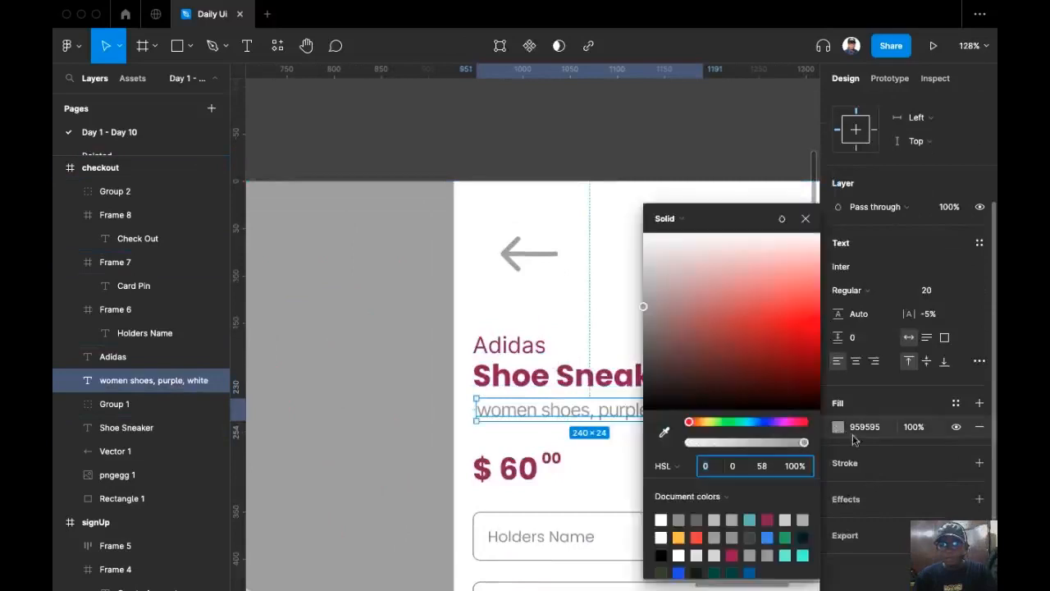
drag(651, 319, 643, 334)
click(502, 165)
Duplicate the subtitle, retype it as 'Back', and place it beside the arrow.
click(596, 415)
drag(596, 410, 624, 300)
double_click(596, 289)
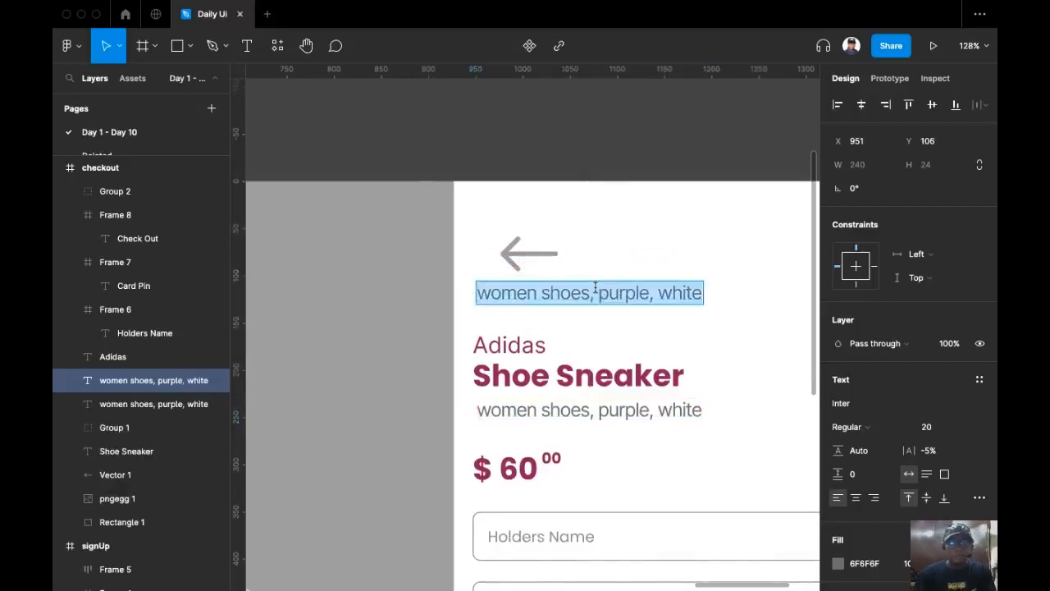
text(Babk)
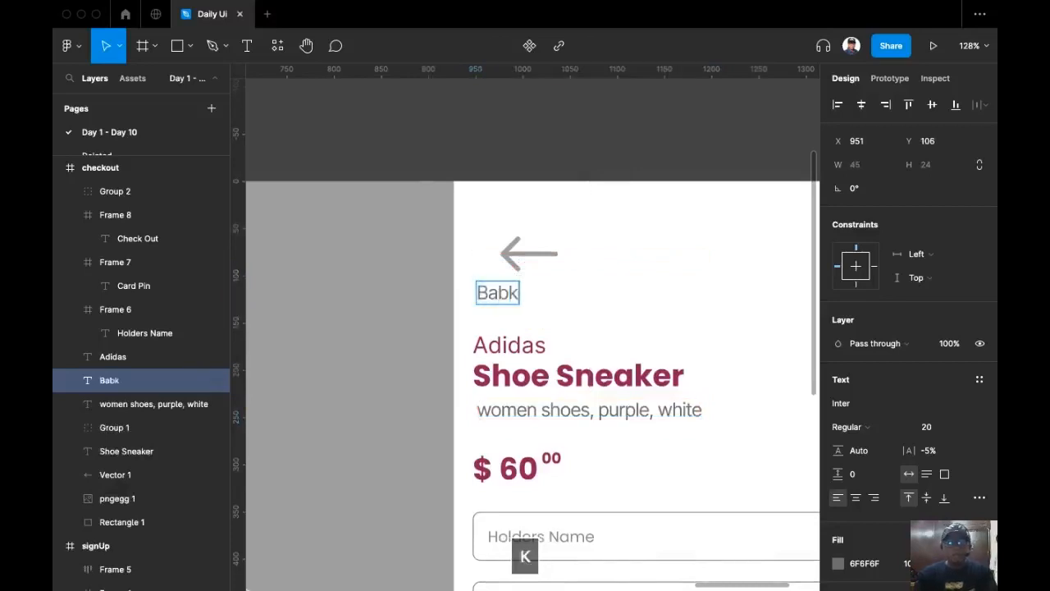
key(BackSpace)
key(BackSpace)
text(ck)
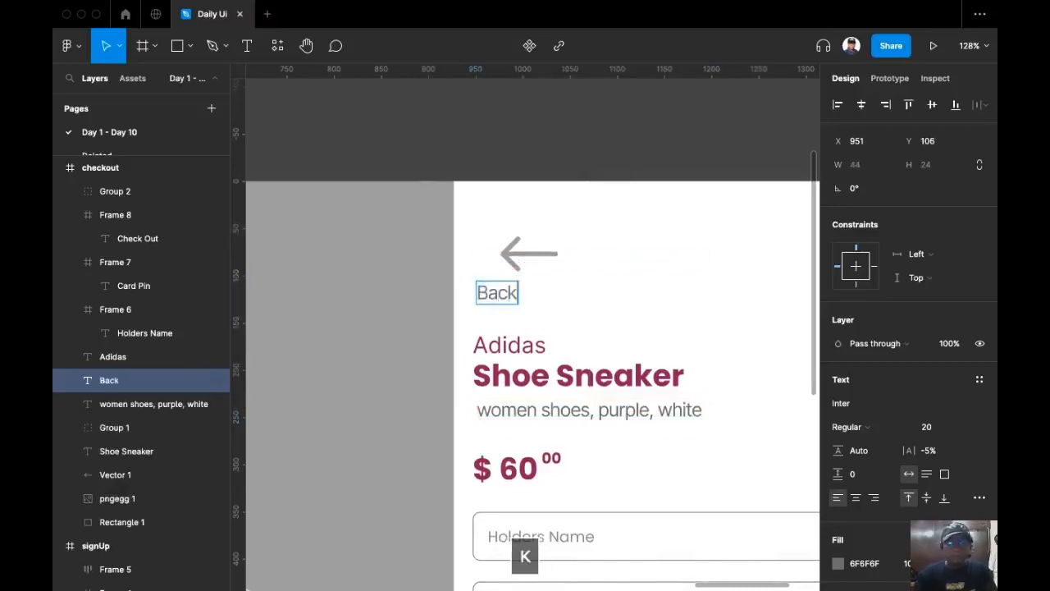
key(Escape)
drag(490, 292, 591, 254)
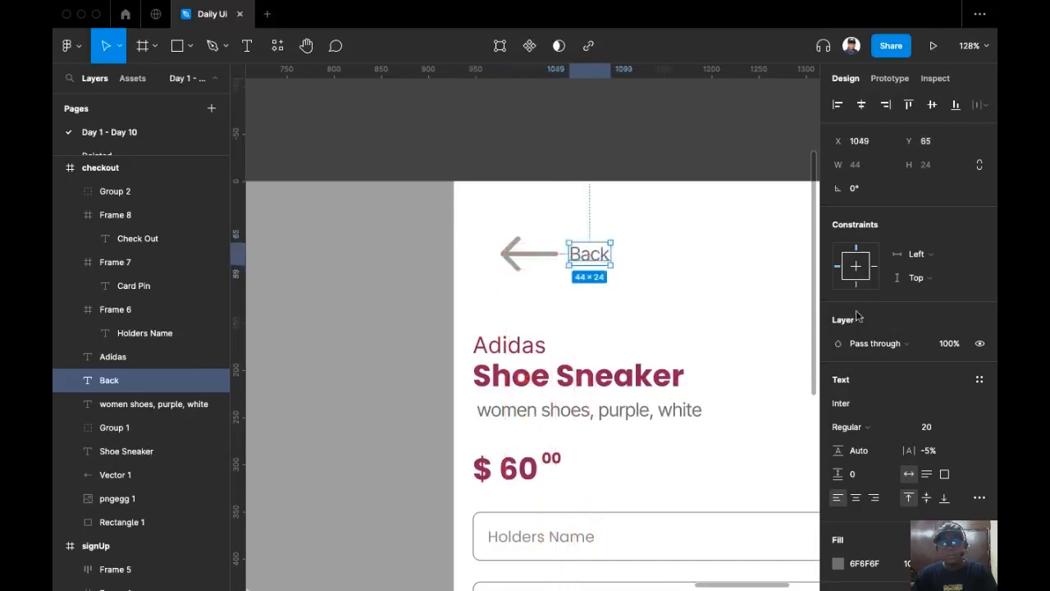
Give the Back label a 9E9E9E grey fill.
click(604, 141)
scroll(602, 100, down, 2)
scroll(602, 100, down, 2)
click(586, 175)
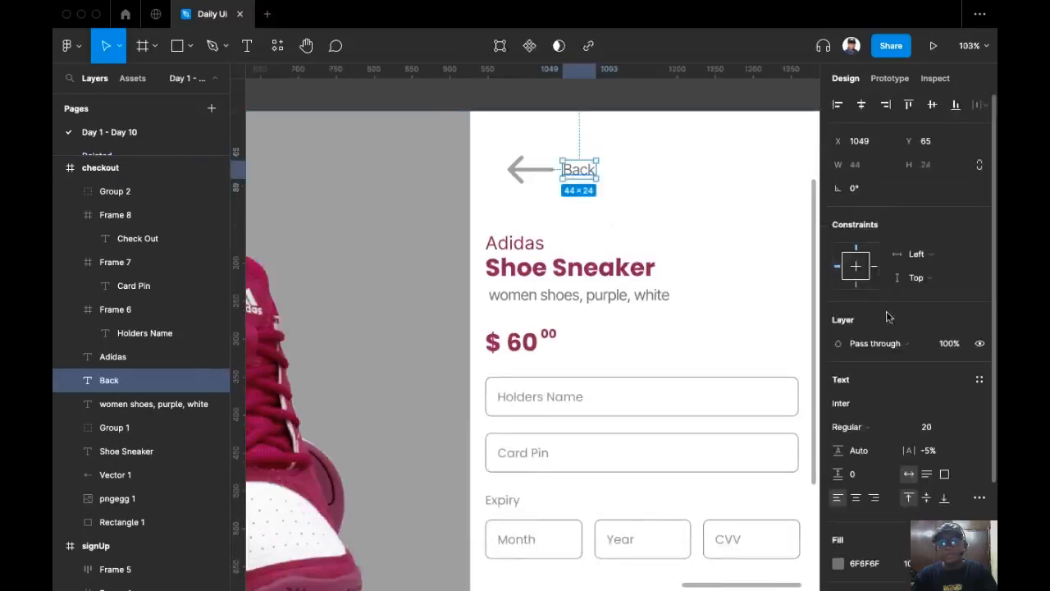
super+click(540, 179)
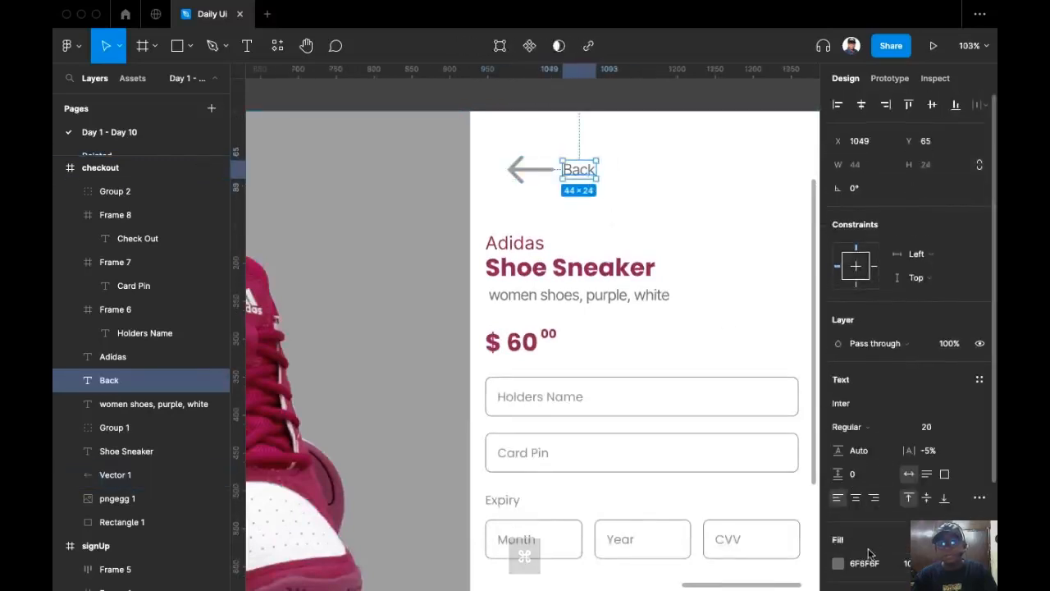
text(9)
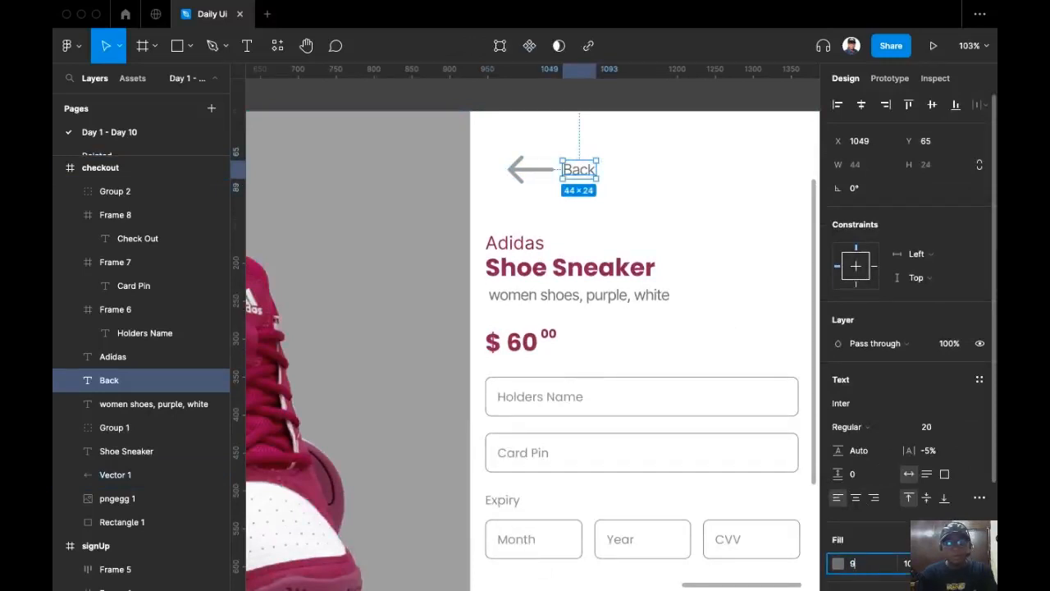
text(E9E9E)
key(Return)
scroll(561, 238, down, 2)
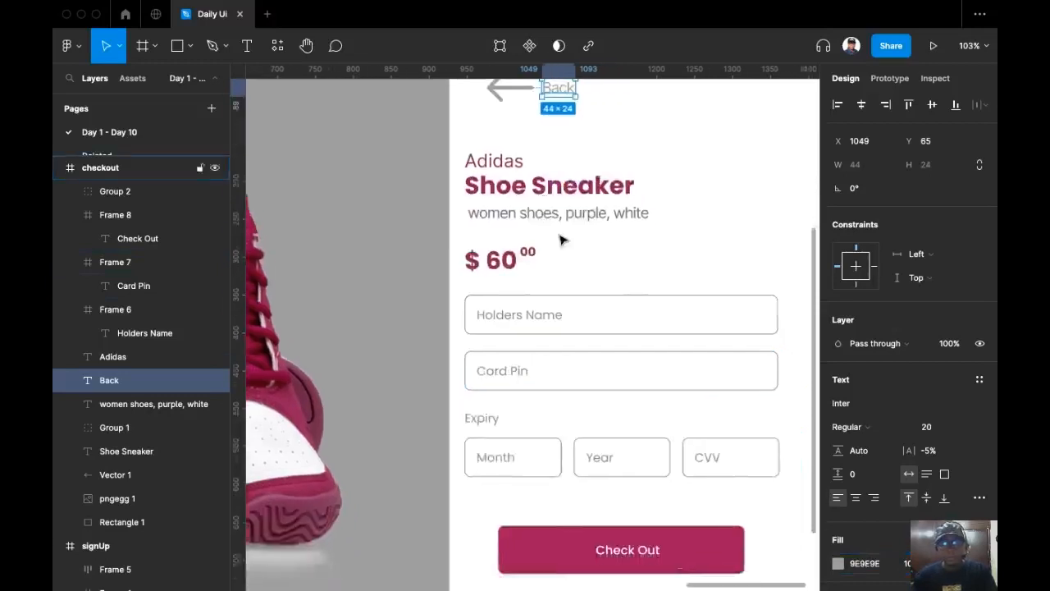
scroll(560, 239, down, 5)
click(673, 183)
scroll(698, 187, left, 1)
scroll(607, 238, up, 2)
Group all the checkout details on the card.
drag(670, 159, 470, 502)
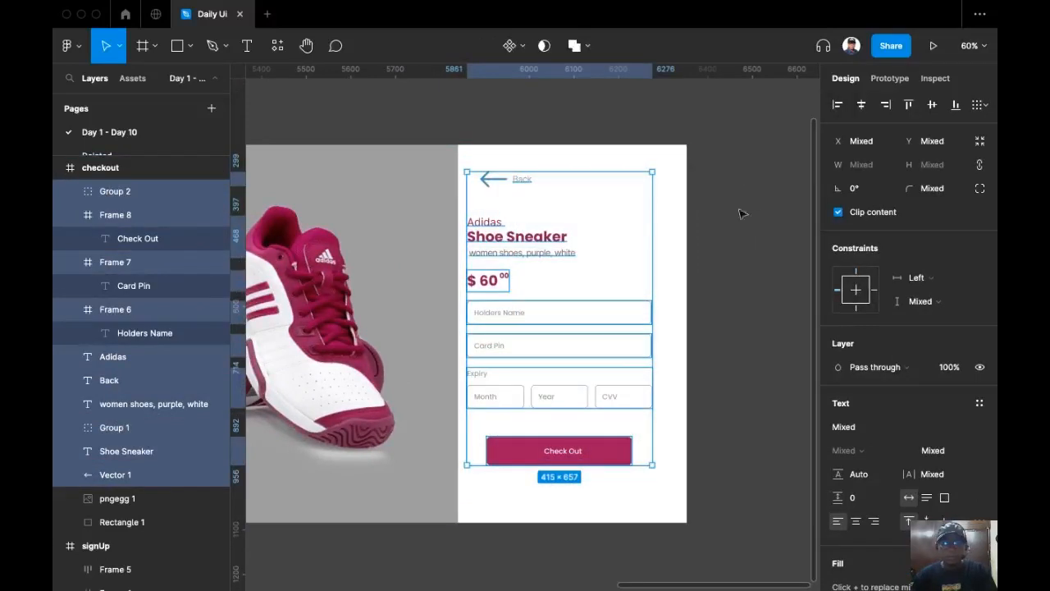
scroll(732, 213, right, 1)
click(142, 45)
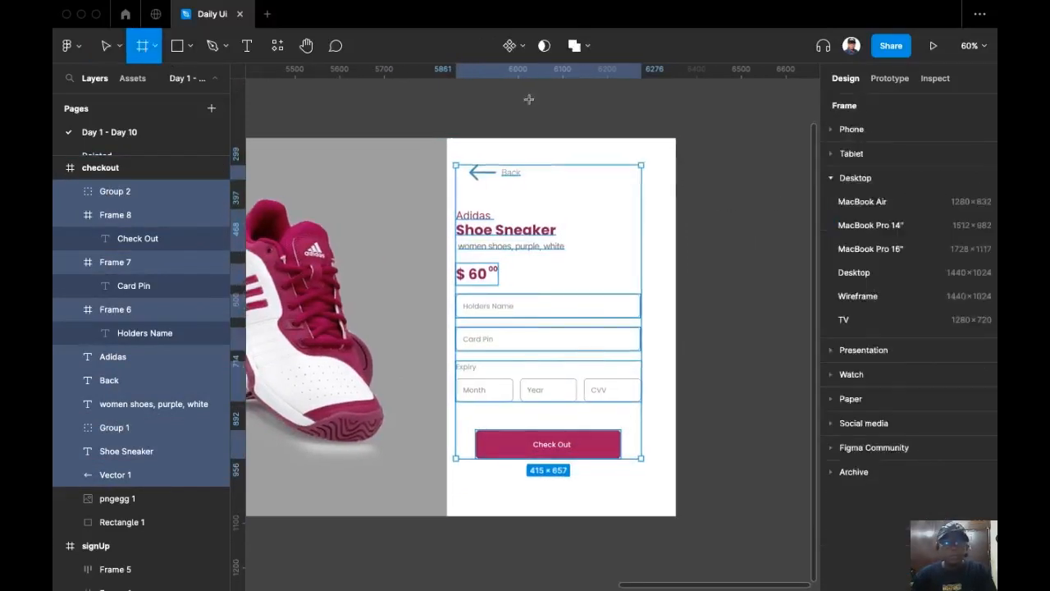
key(Escape)
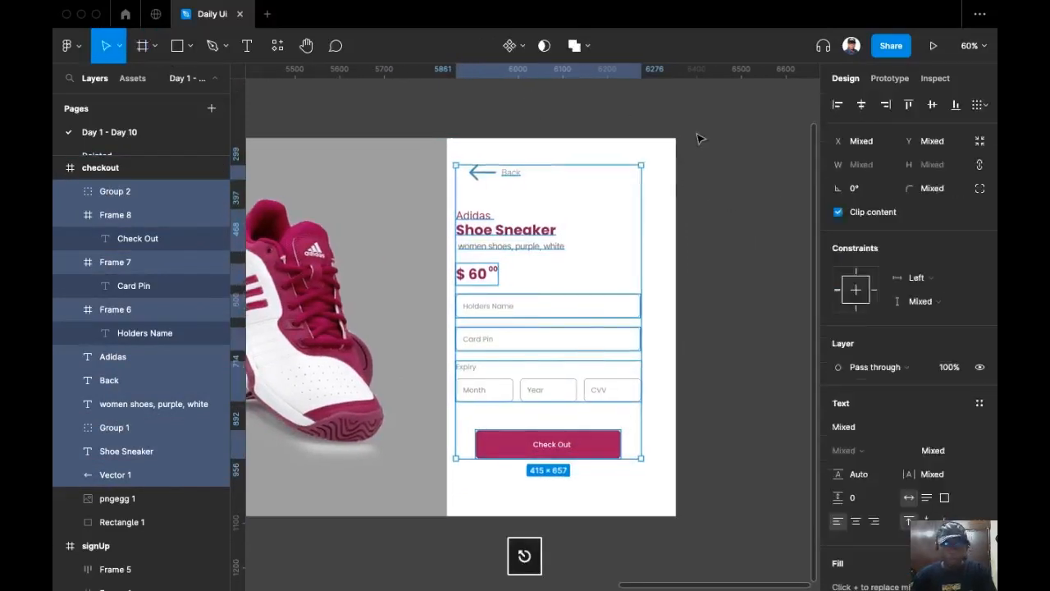
key(super+g)
Draw a frame around the white card and centre the group horizontally in it.
click(144, 47)
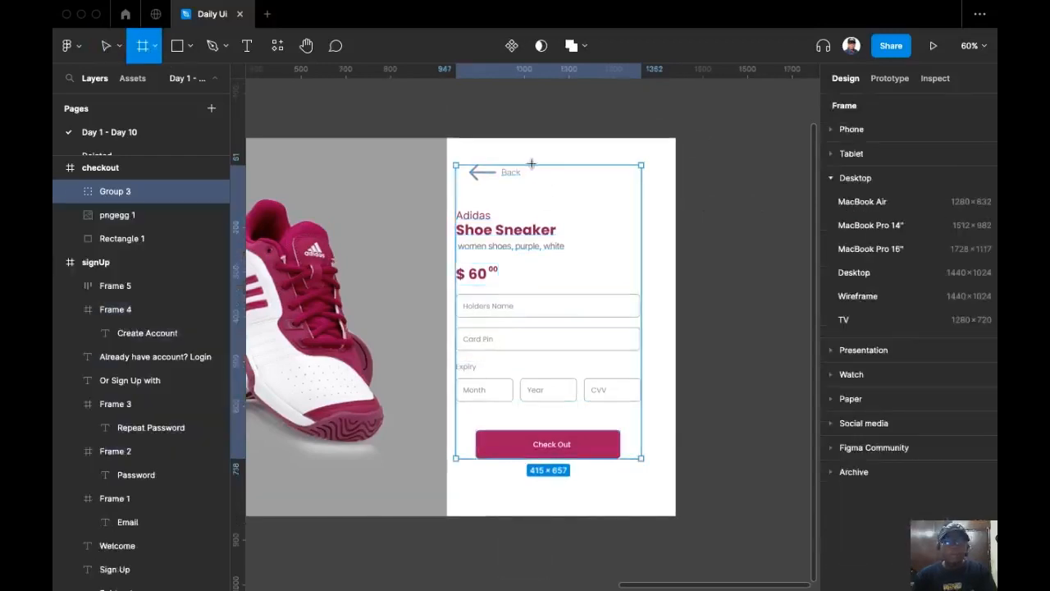
drag(445, 138, 677, 509)
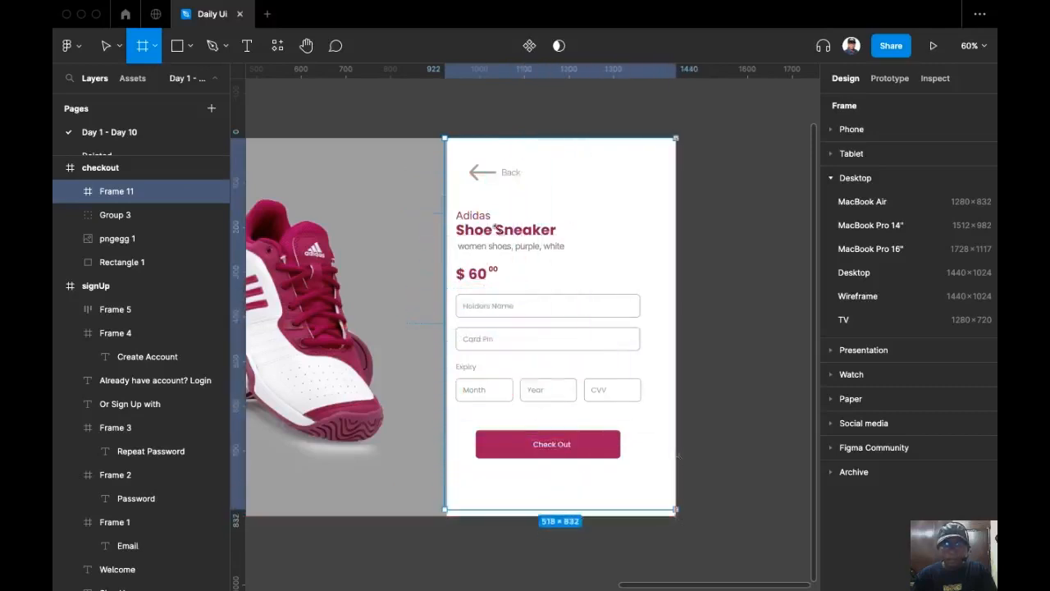
drag(450, 185, 452, 185)
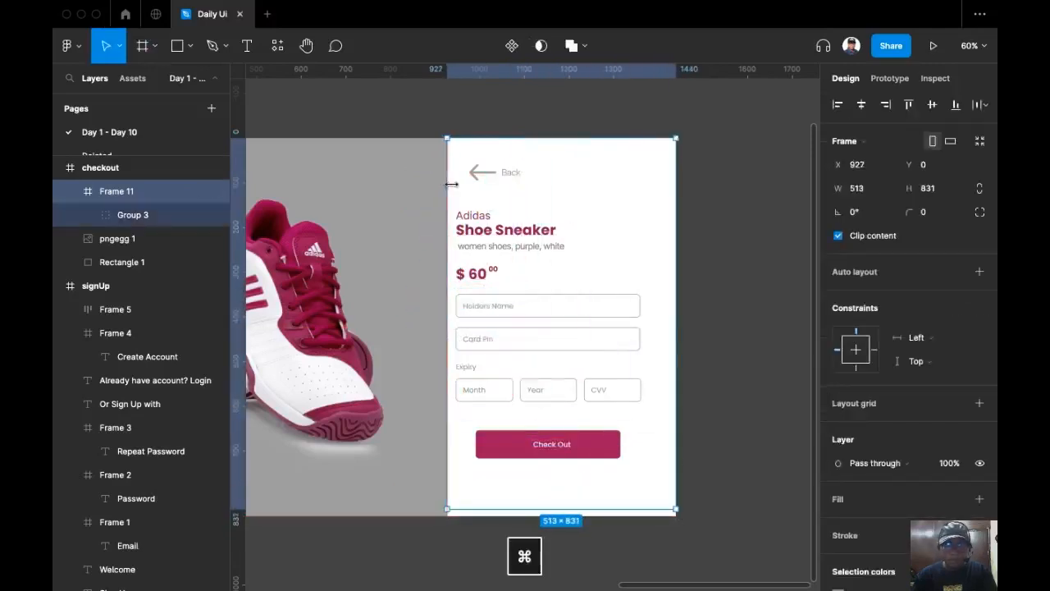
click(528, 248)
click(861, 104)
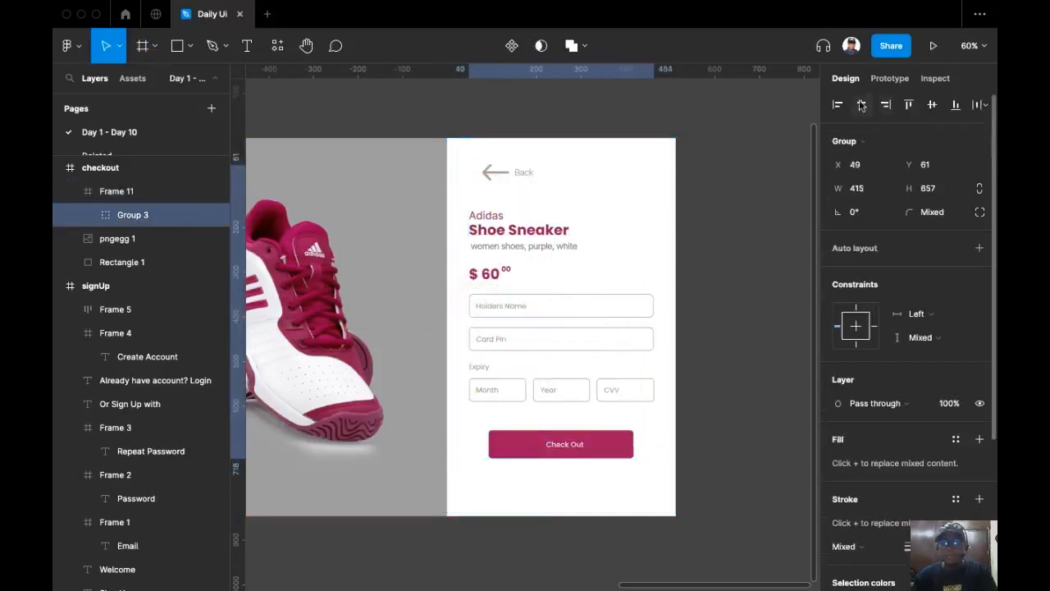
click(748, 191)
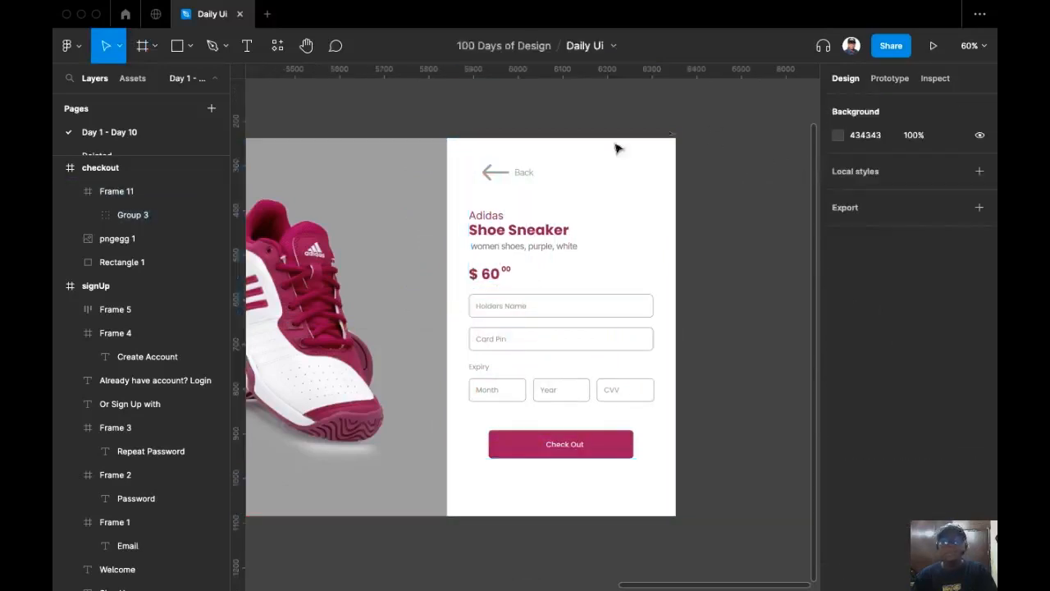
Move the Back text and arrow to align with the content's left edge.
super+click(523, 171)
shift+click(512, 175)
drag(510, 174, 504, 174)
click(719, 136)
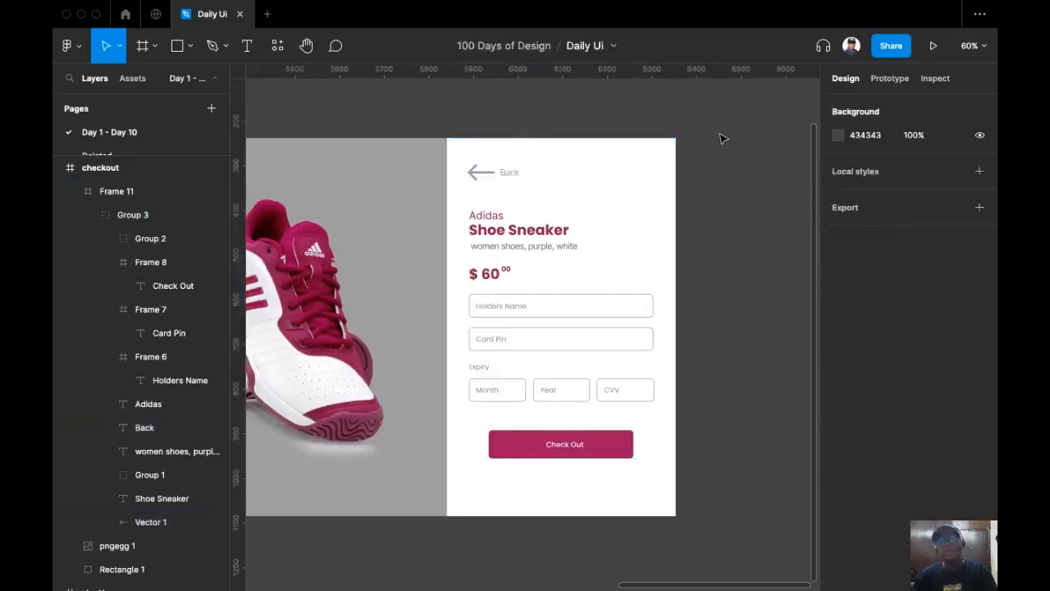
Hide the Figma interface with Cmd+\ and zoom in on the checkout card.
scroll(747, 110, down, 5)
scroll(804, 161, down, 3)
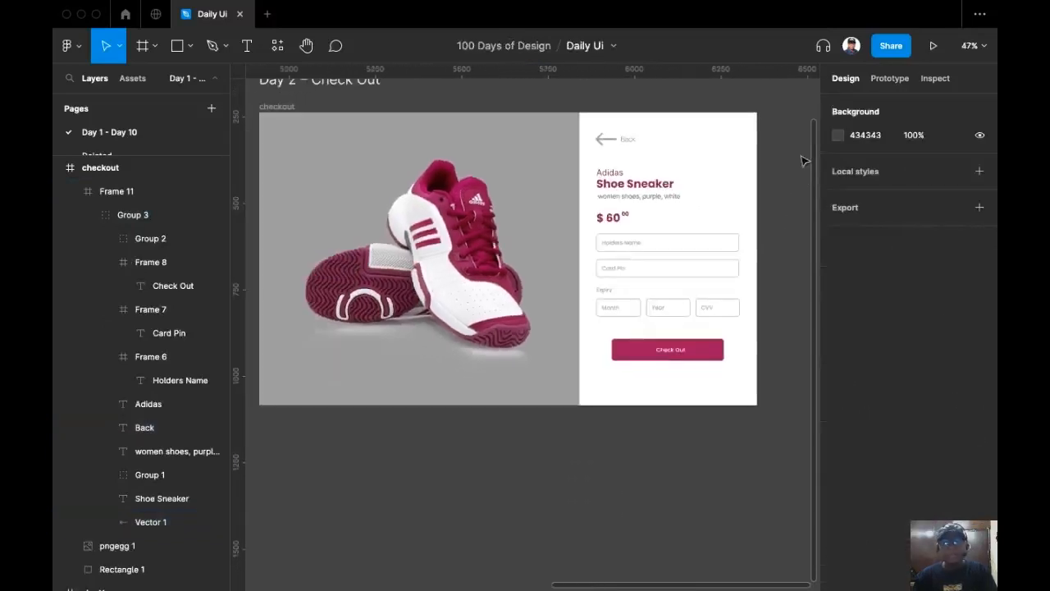
key(super+backslash)
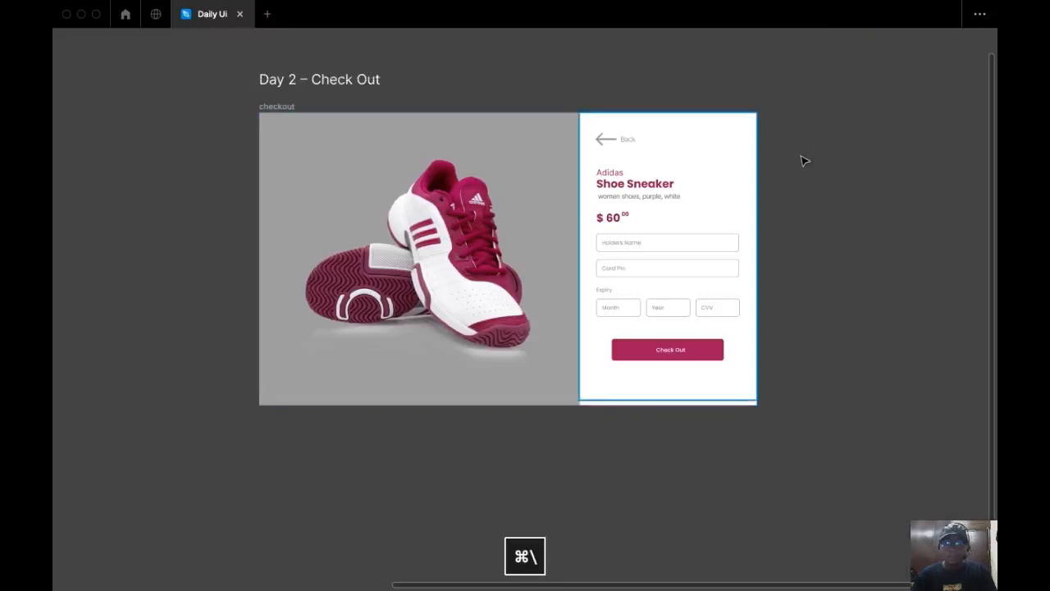
scroll(829, 194, up, 2)
scroll(927, 178, up, 3)
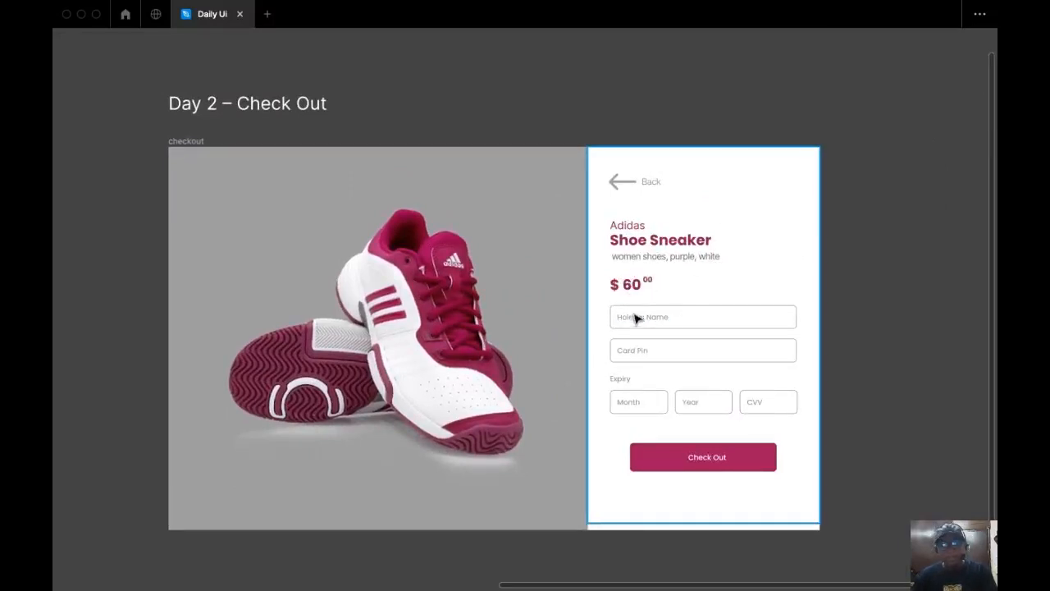
scroll(638, 319, up, 5)
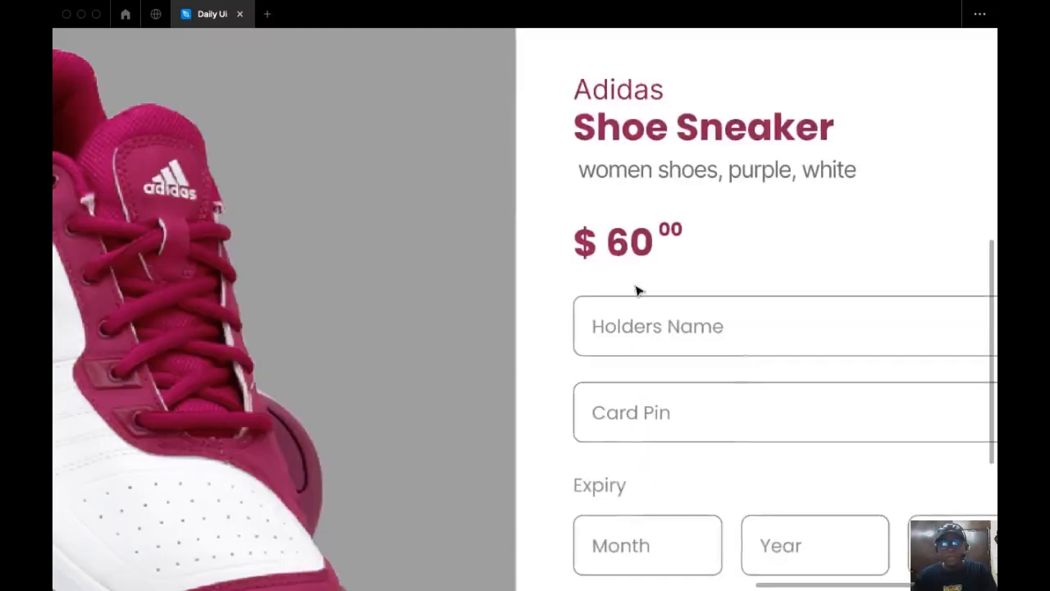
Copy the description text below the $ 60 price and retype it as 'Cost'.
click(719, 172)
drag(718, 174, 730, 271)
double_click(724, 267)
text(Cost)
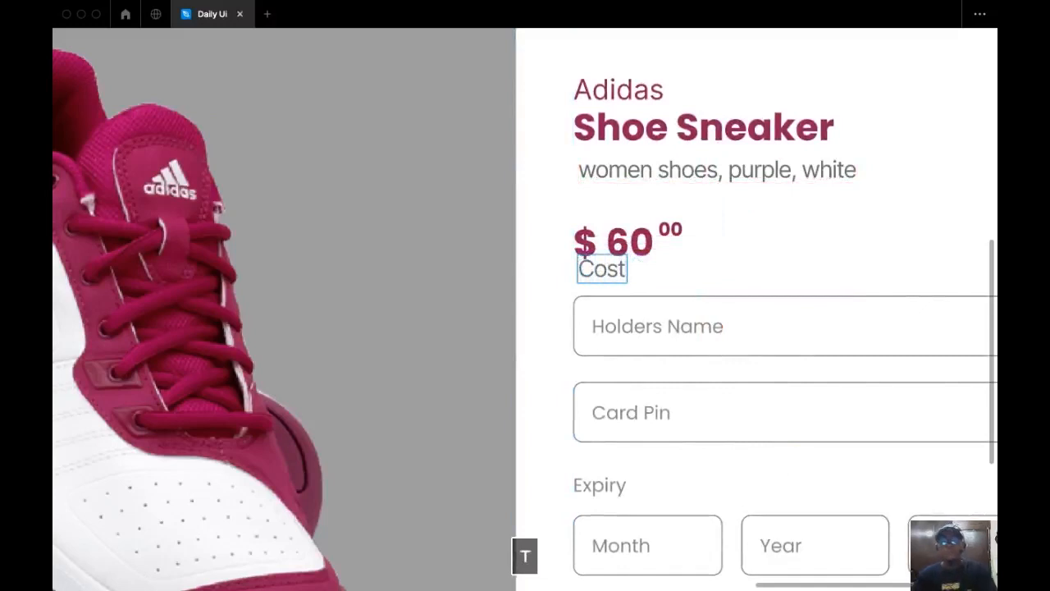
key(Escape)
click(710, 235)
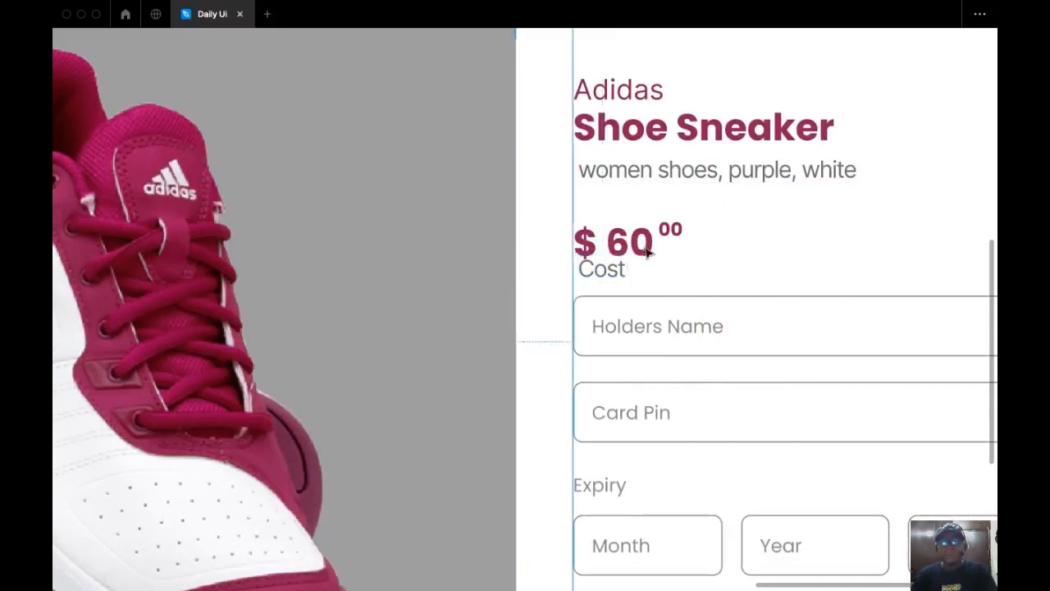
Select the $ 60 price and bring the interface panels back with Cmd+\.
click(634, 253)
scroll(703, 220, down, 5)
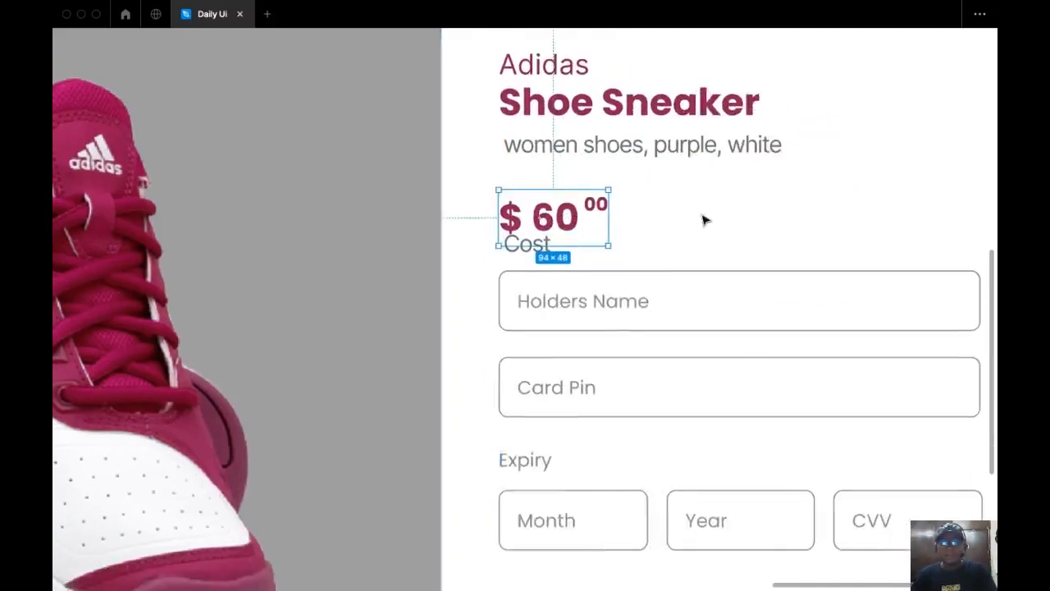
key(super+backslash)
drag(656, 207, 598, 193)
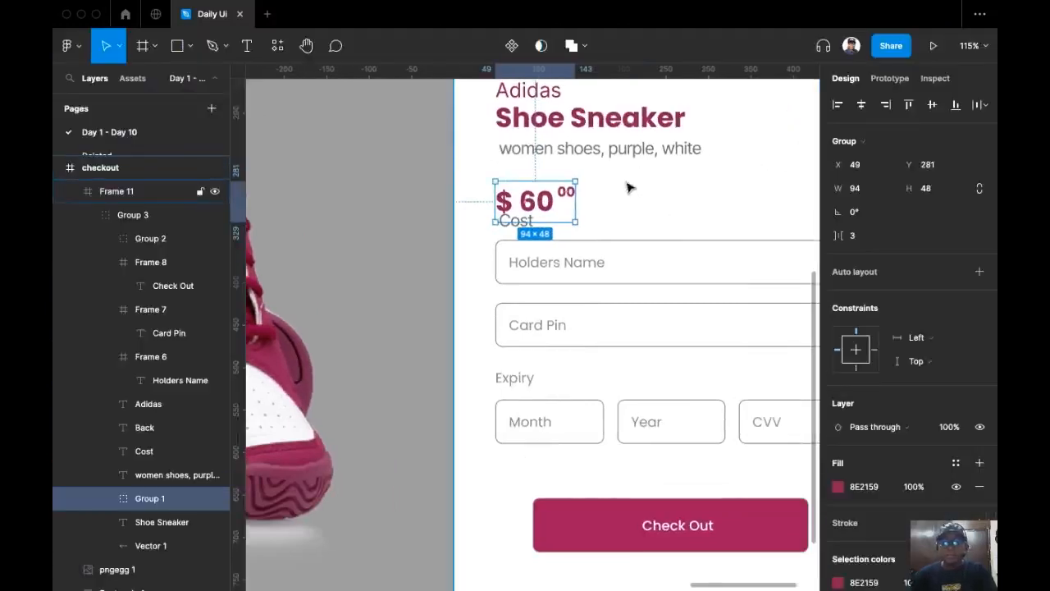
Wrap the Cost label and $ 60 price in an auto-layout stack.
click(538, 230)
click(525, 225)
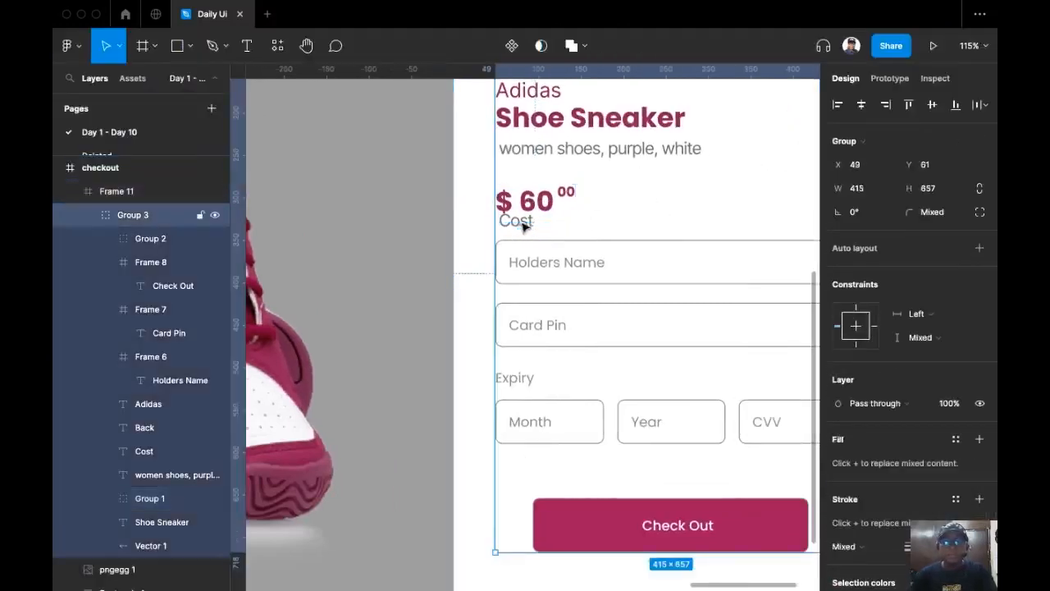
click(522, 227)
shift+click(546, 202)
key(shift+a)
Shift the card fields and Check Out button down to make room.
drag(578, 252, 458, 218)
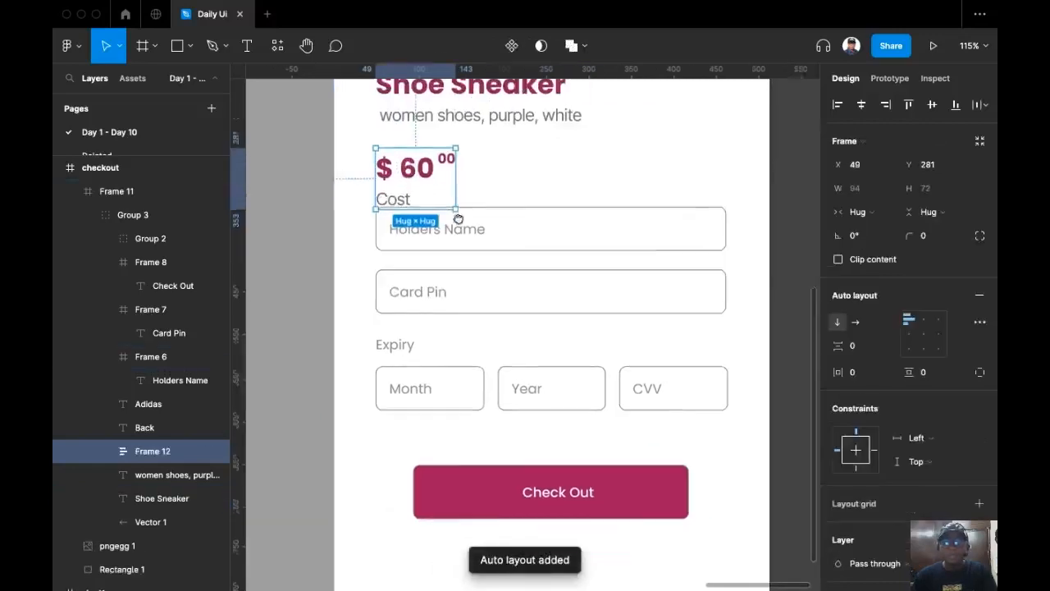
scroll(459, 219, down, 4)
drag(638, 196, 437, 397)
drag(644, 209, 572, 343)
click(434, 188)
click(433, 190)
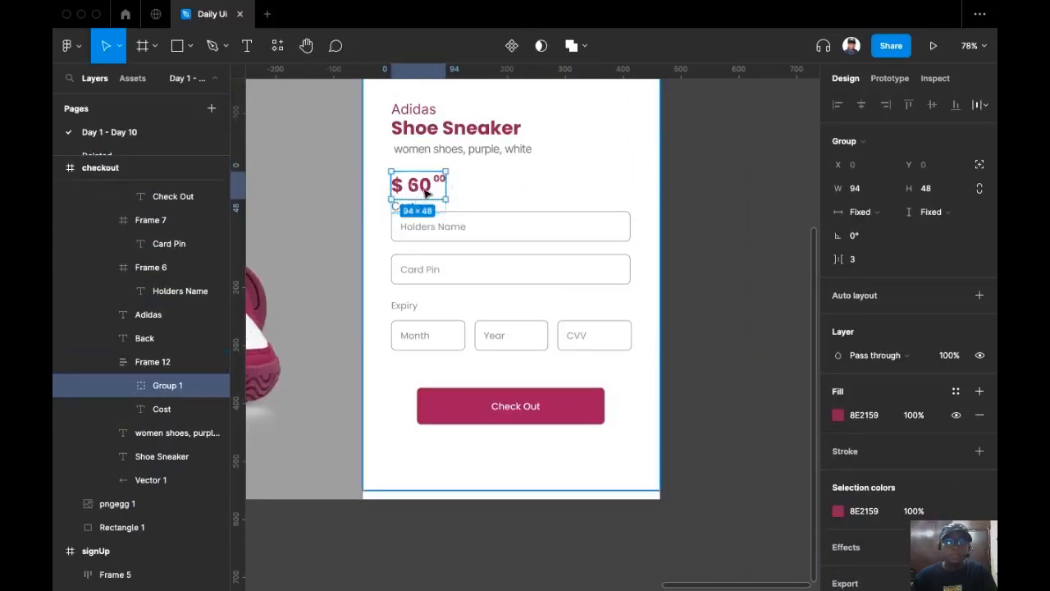
double_click(425, 189)
double_click(424, 190)
drag(424, 192, 638, 440)
click(386, 212)
key(shift+Down)
key(shift+Down)
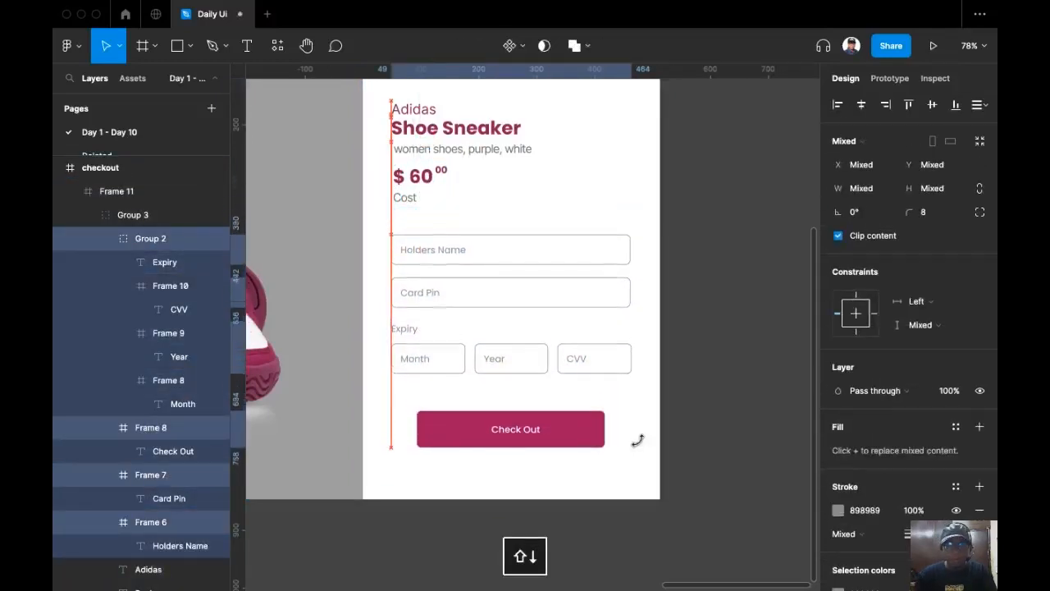
Move the price and Cost stack down for even 32 px spacing.
click(408, 178)
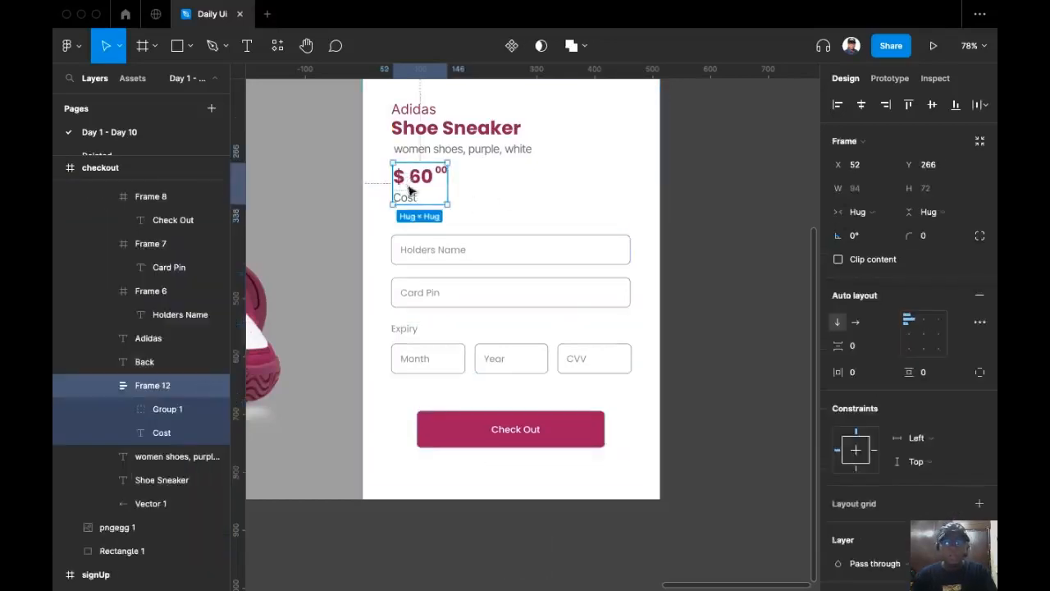
key(shift+Down)
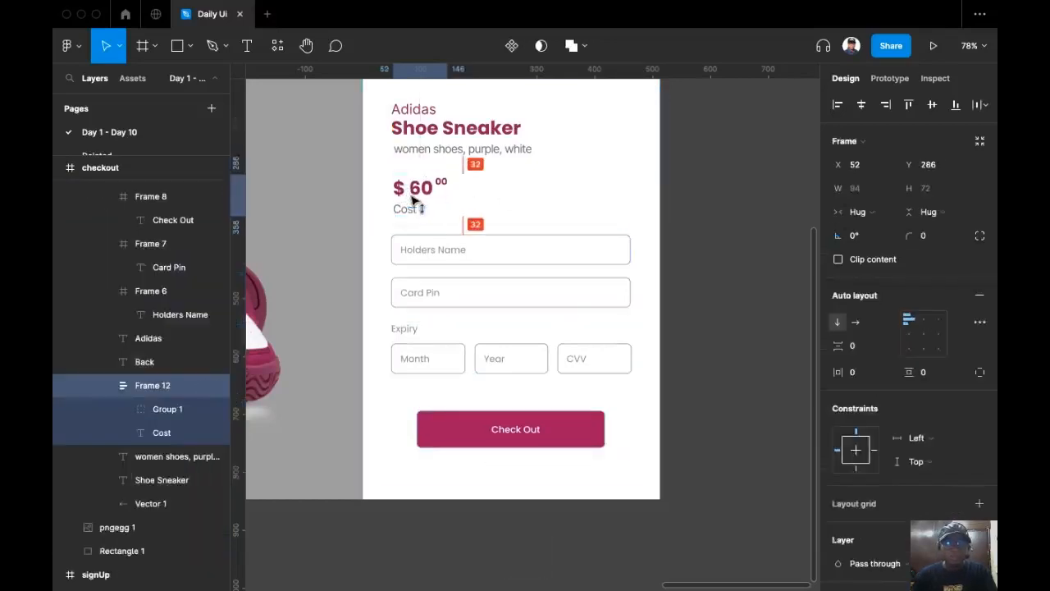
click(484, 212)
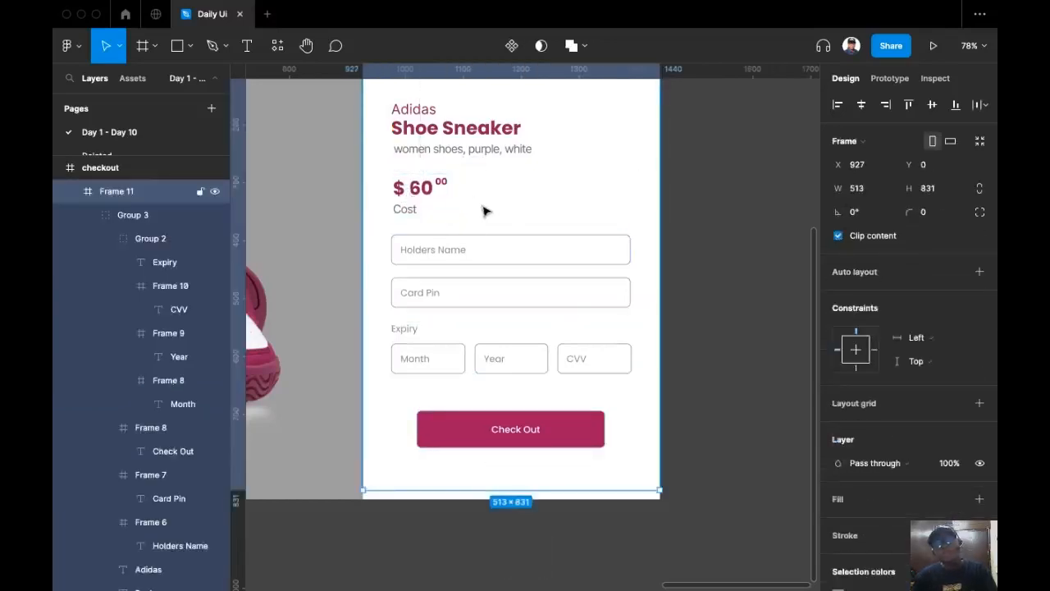
super+click(412, 191)
click(466, 200)
click(415, 208)
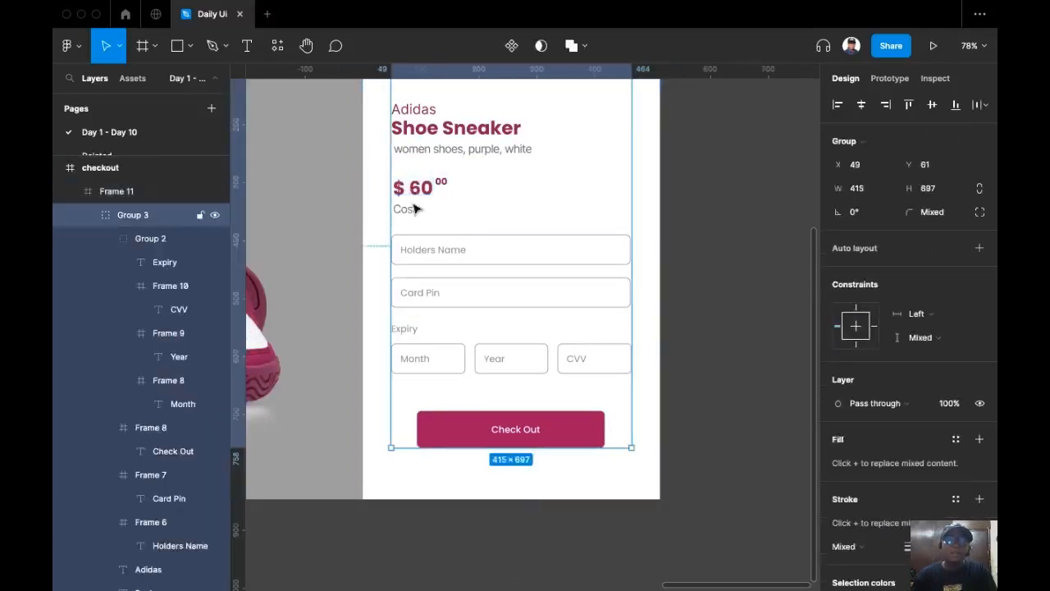
click(413, 210)
click(410, 210)
key(backslash)
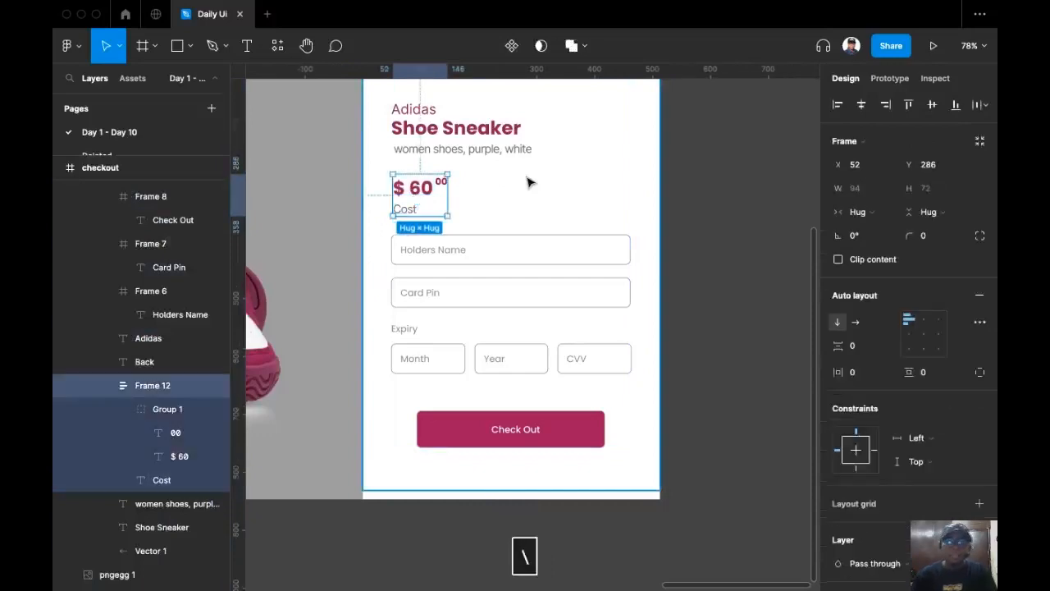
drag(447, 207, 593, 218)
click(736, 175)
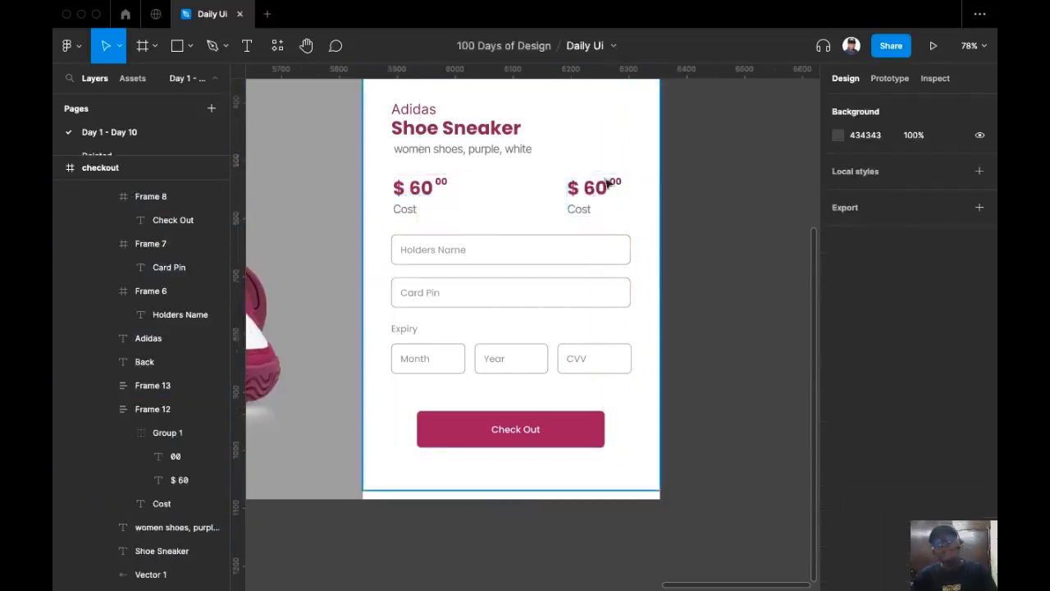
click(596, 204)
double_click(596, 203)
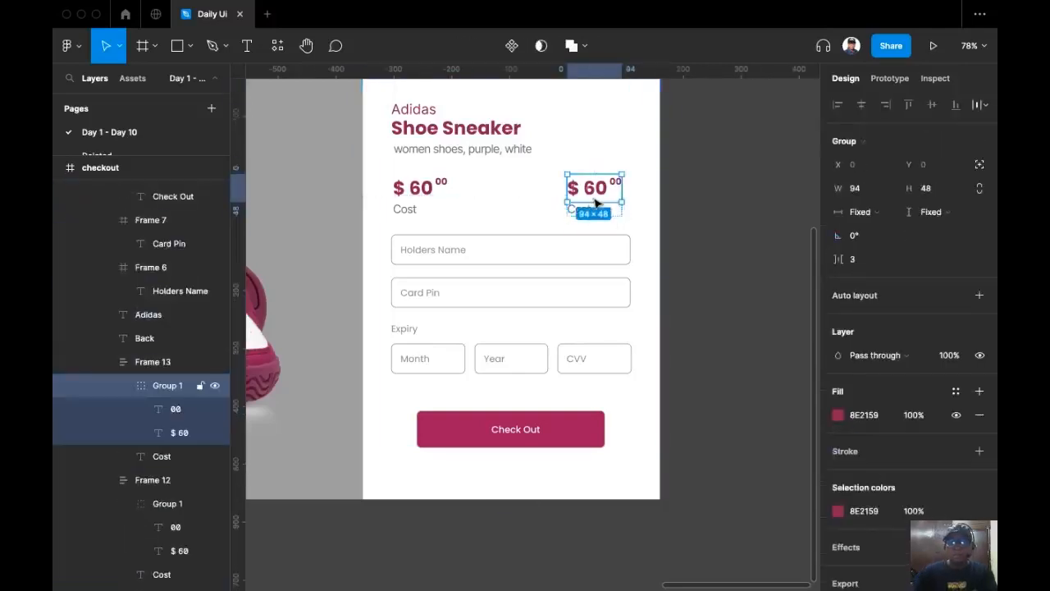
key(slash)
key(BackSpace)
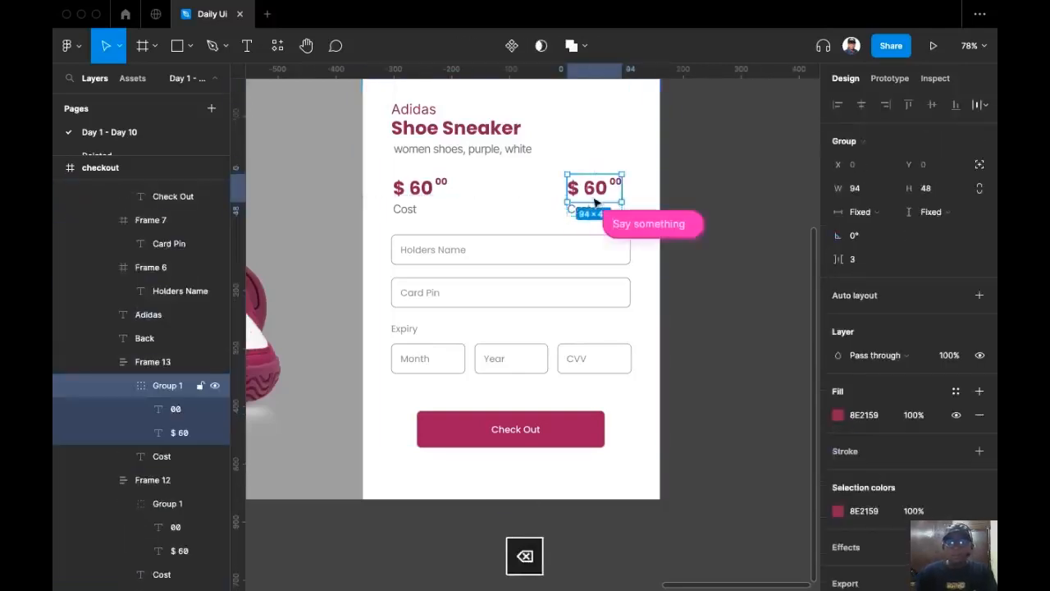
key(Escape)
key(Escape)
key(BackSpace)
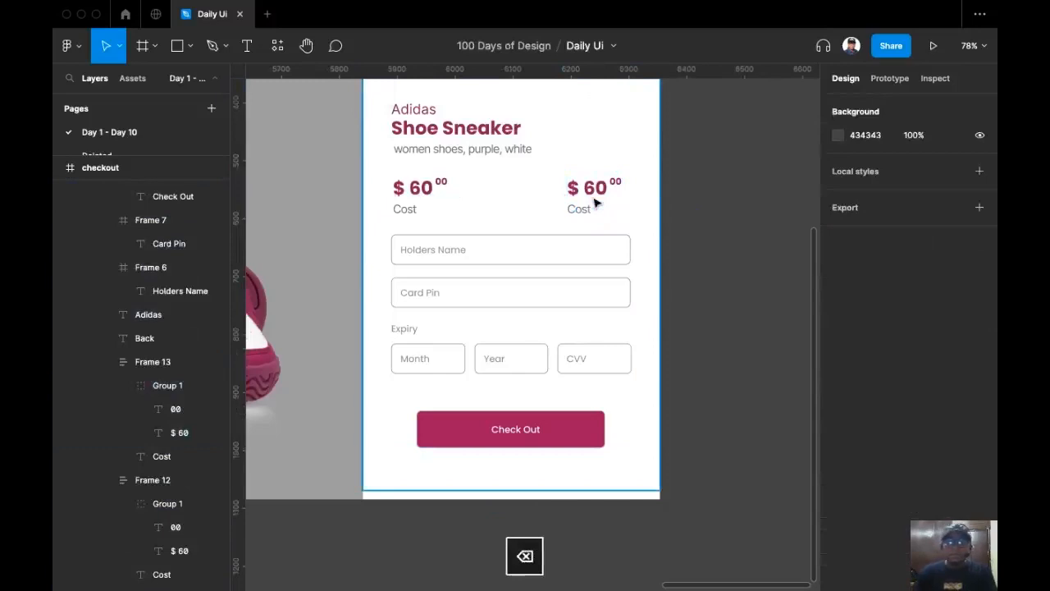
key(super+z)
key(super+z)
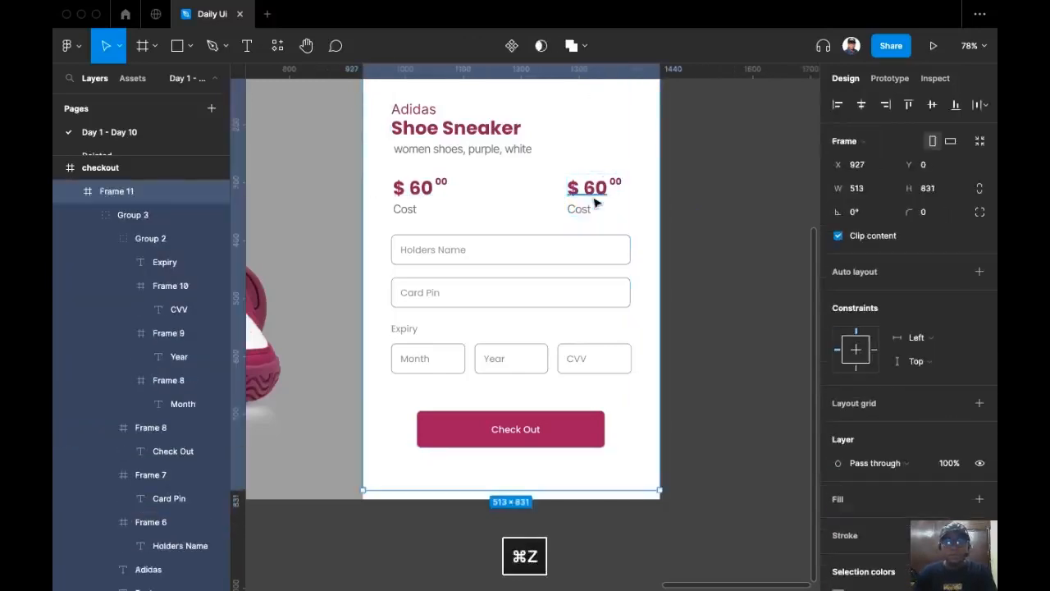
key(super+z)
key(super+z)
key(super+z)
key(super+z)
key(super+z)
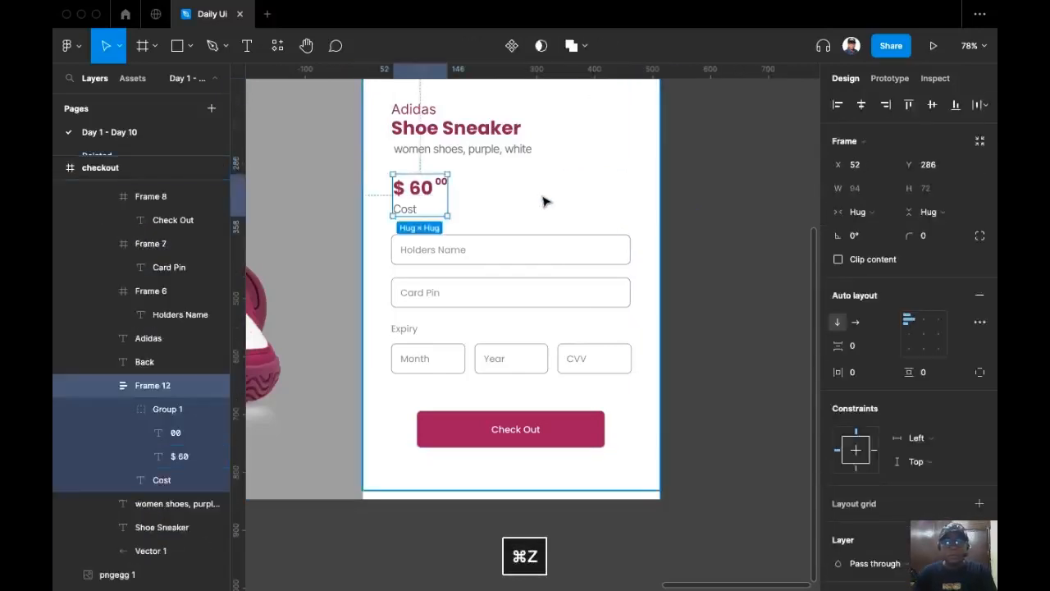
scroll(624, 251, down, 5)
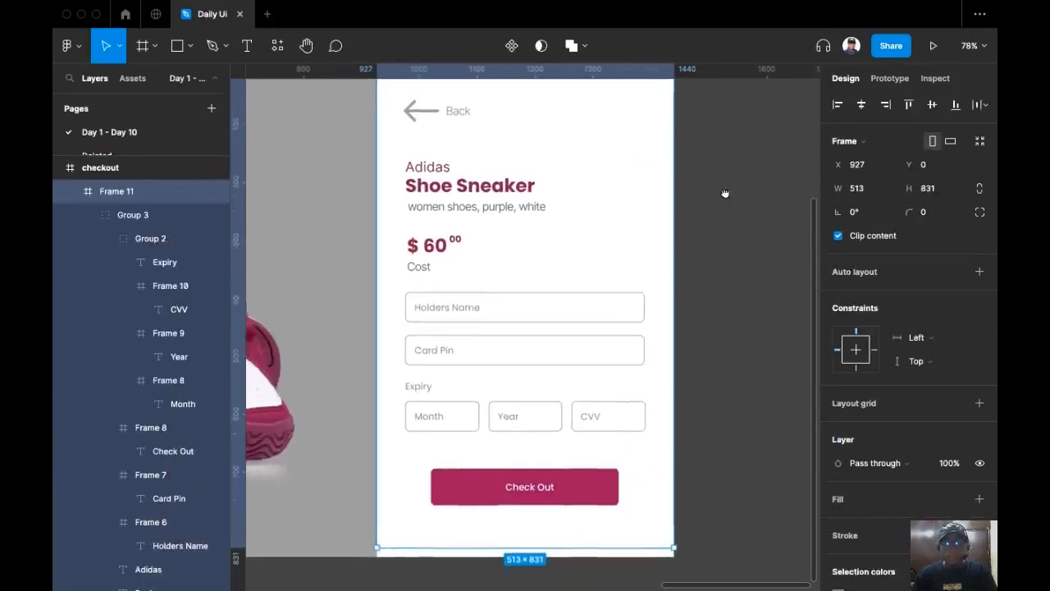
scroll(625, 166, up, 10)
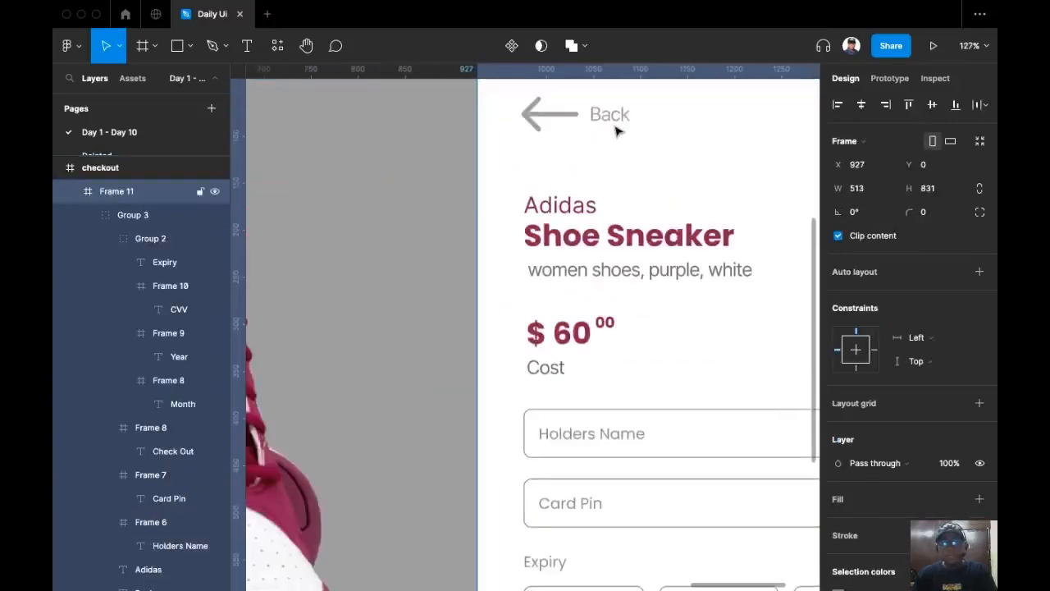
scroll(636, 237, down, 5)
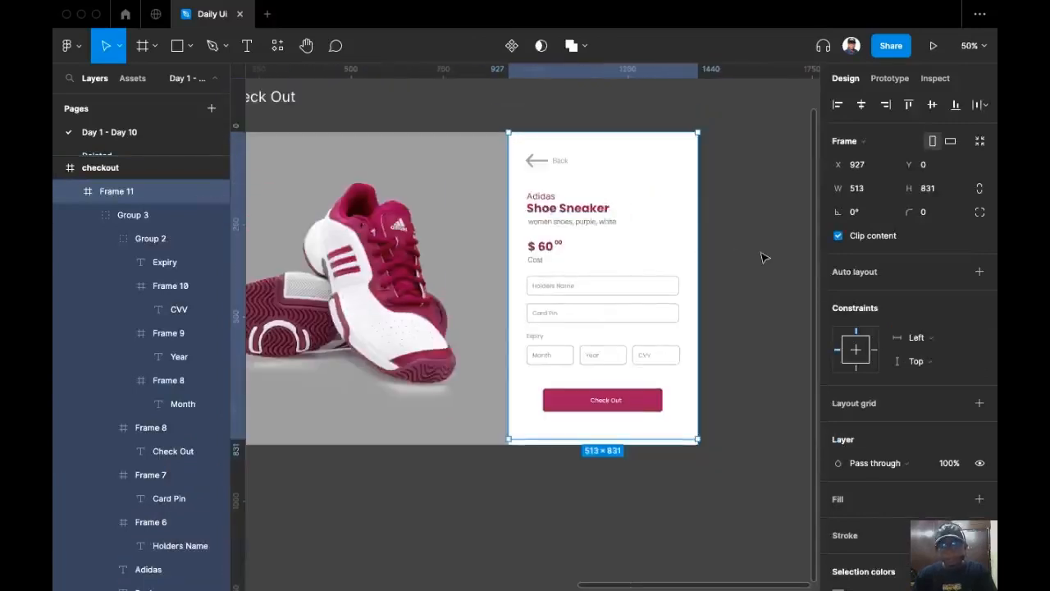
click(763, 258)
super+click(602, 399)
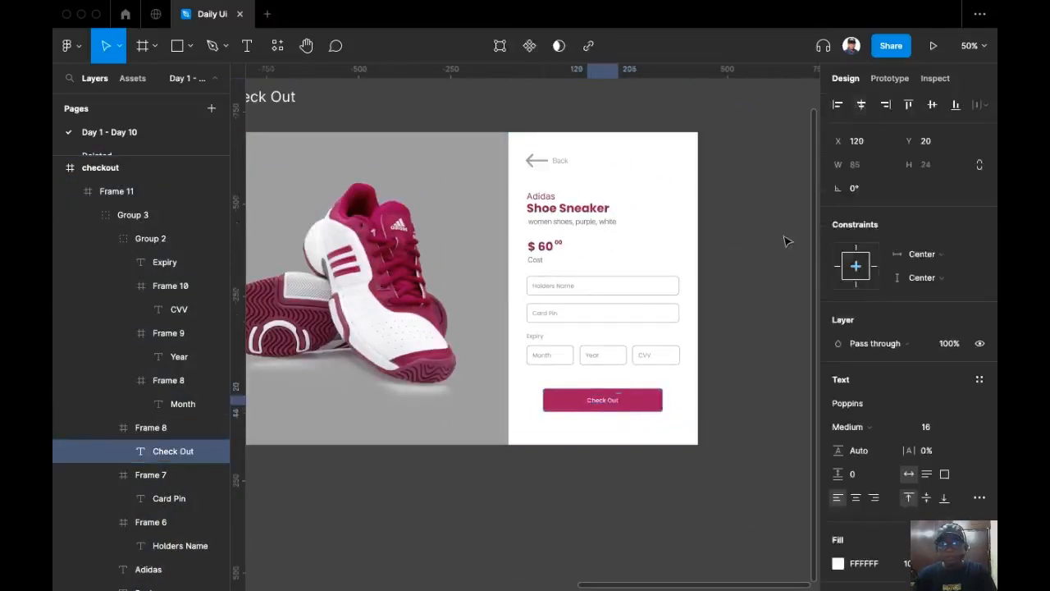
click(765, 283)
scroll(758, 246, down, 3)
scroll(759, 238, up, 4)
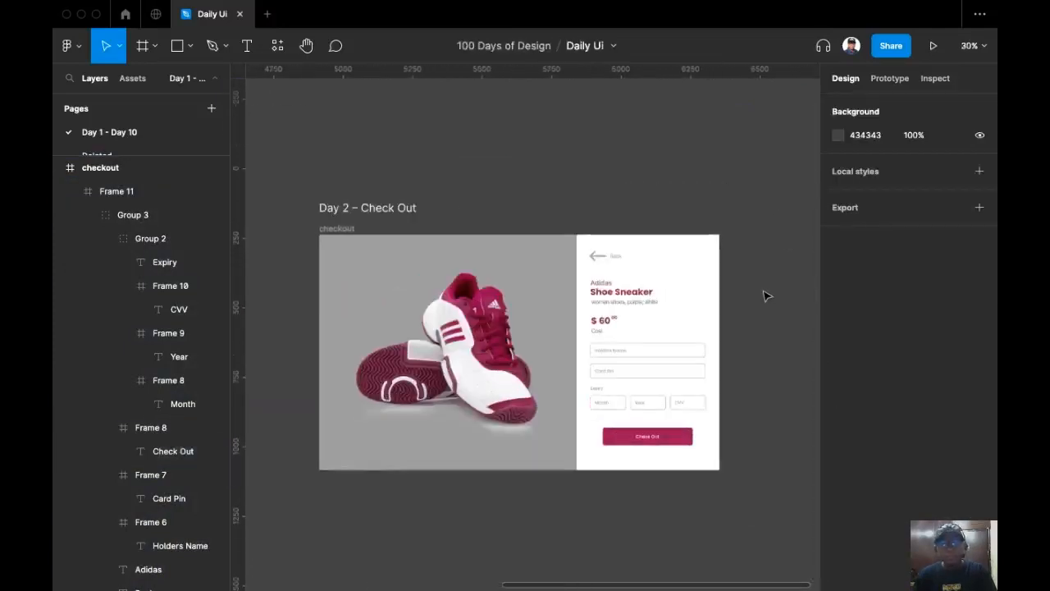